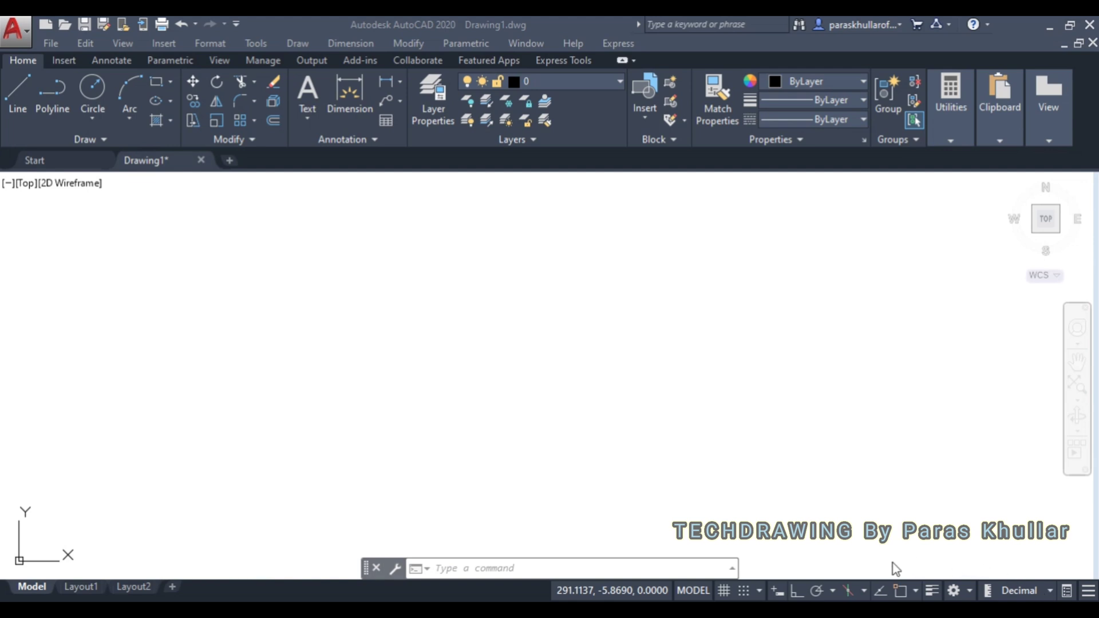
Set the drafting settings' snap type to Isometric snap and apply them.
right_click(901, 589)
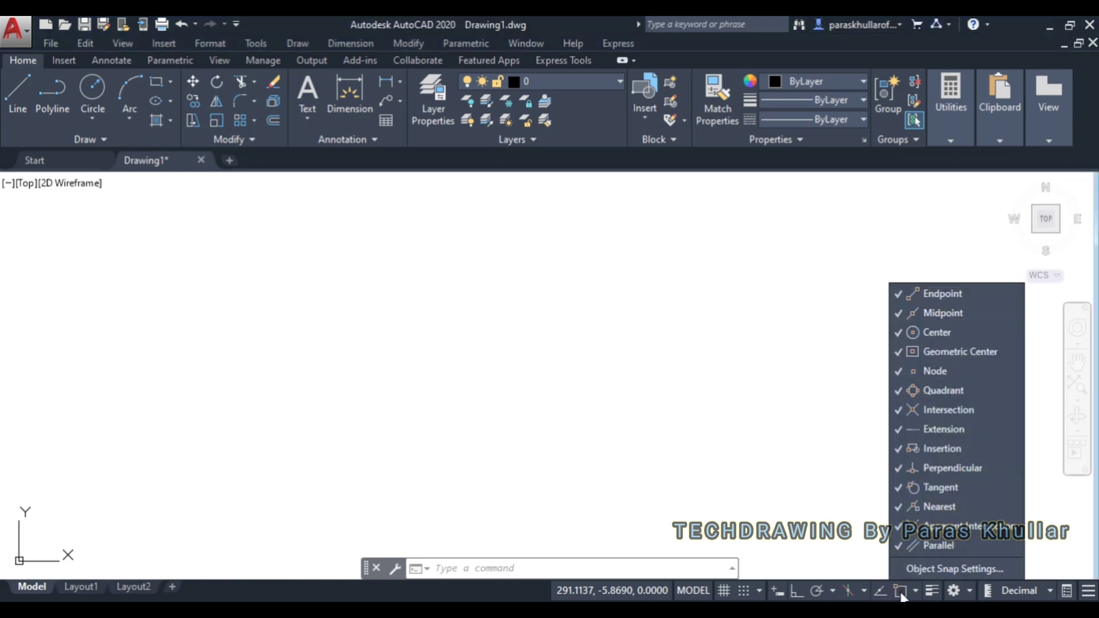
click(931, 570)
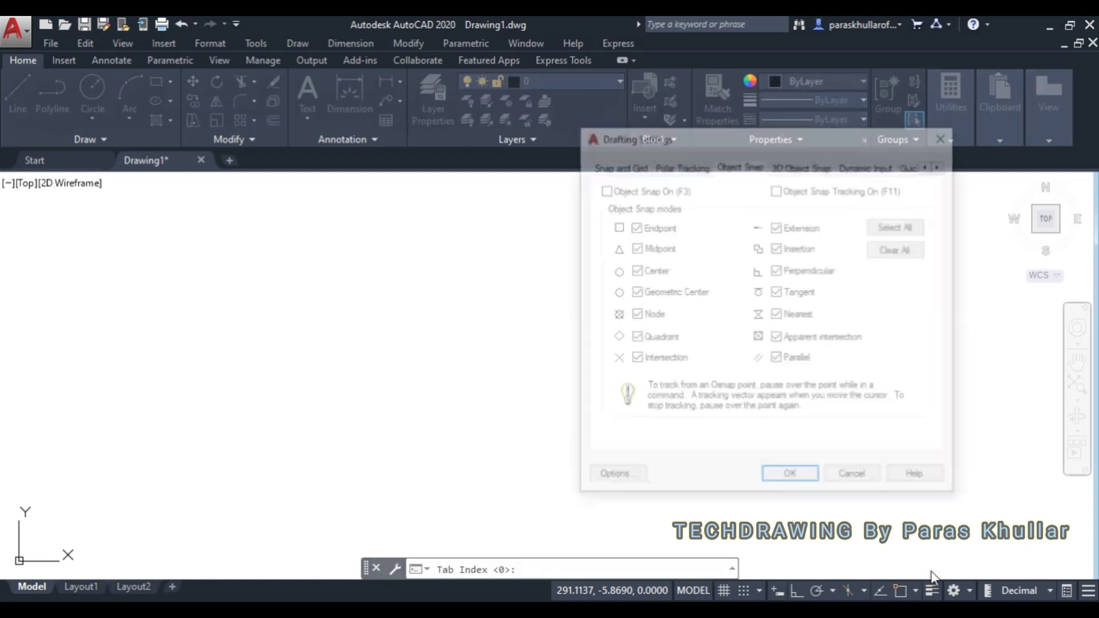
click(625, 173)
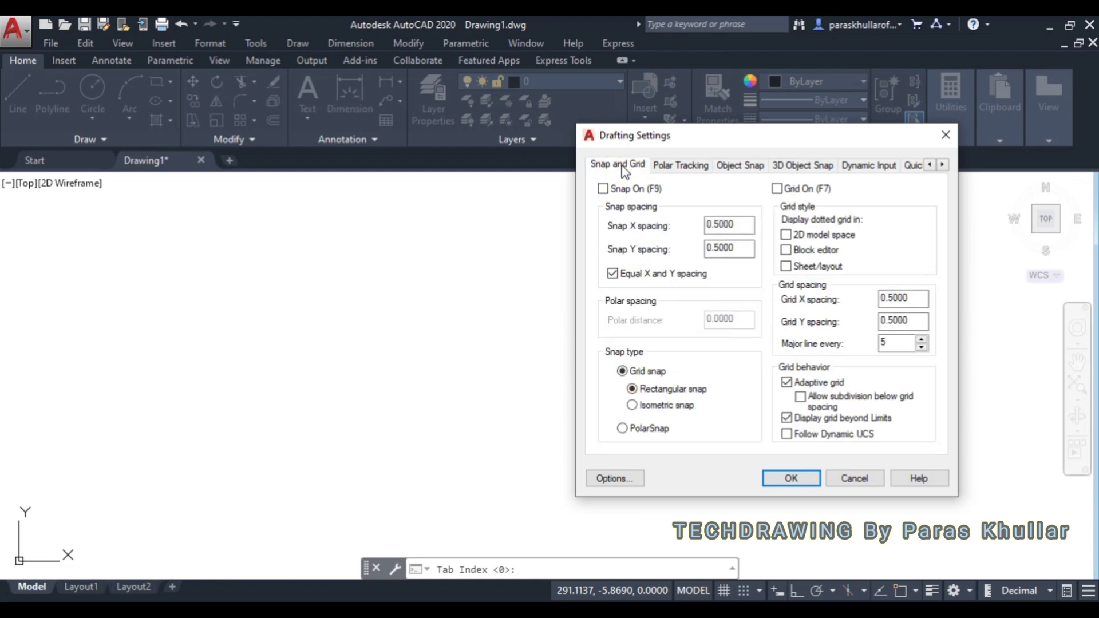
click(645, 405)
click(790, 479)
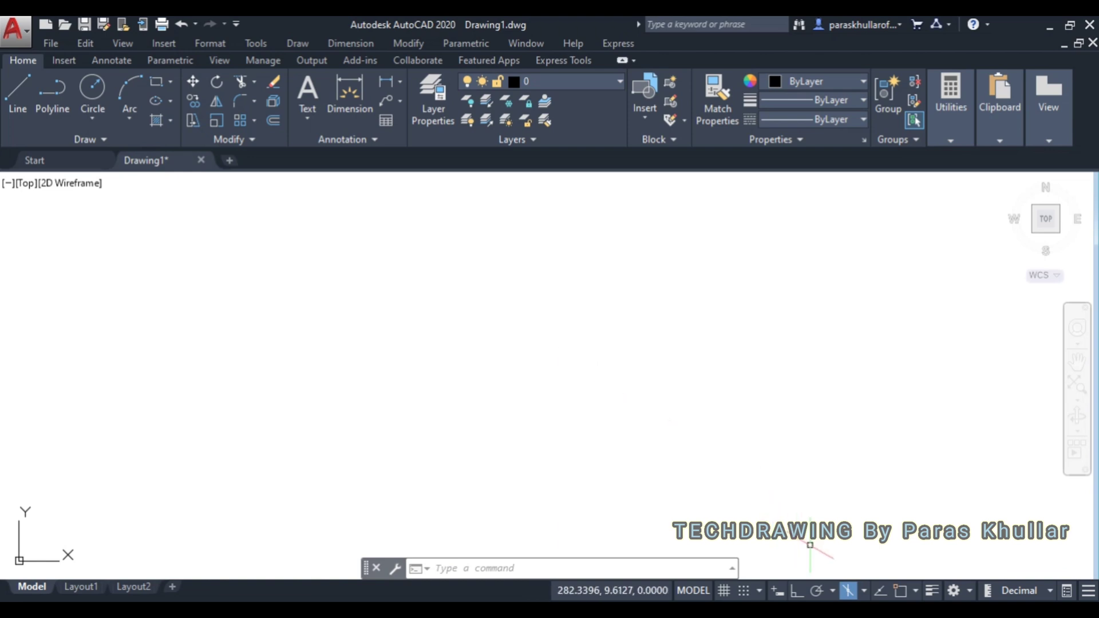
Switch the isometric drafting plane to Isoplane Top, followed by Isoplane Right.
click(864, 592)
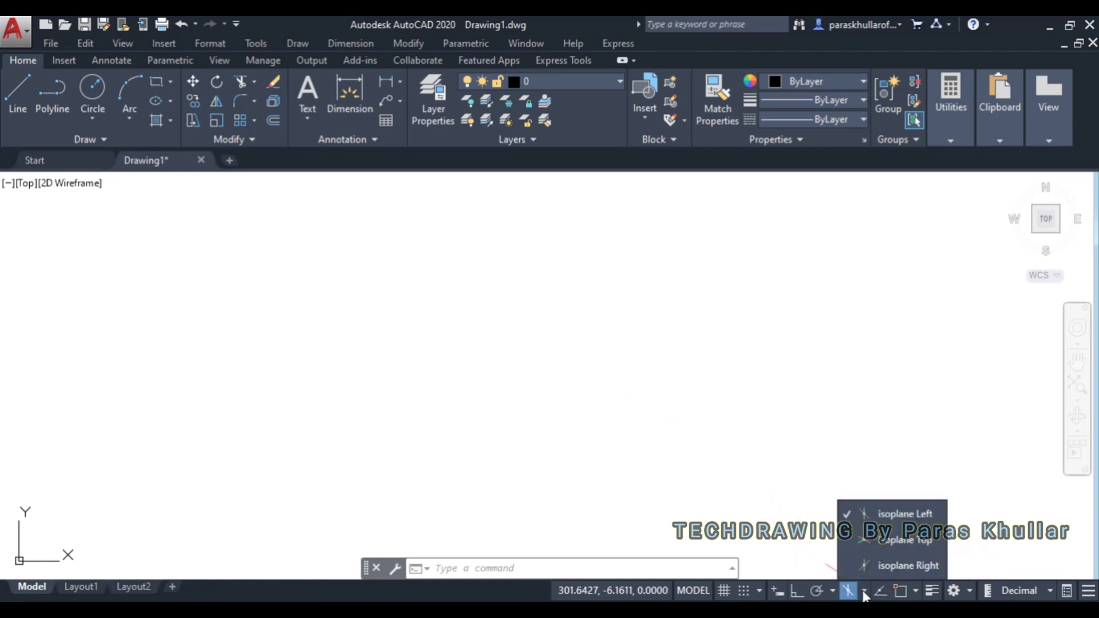
click(891, 544)
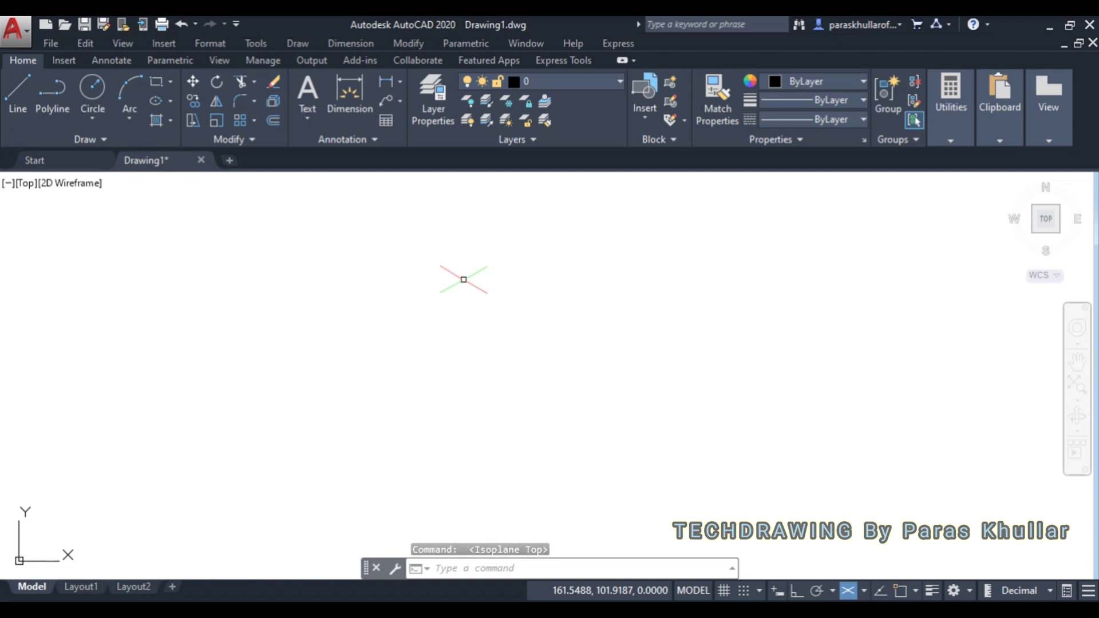
click(865, 593)
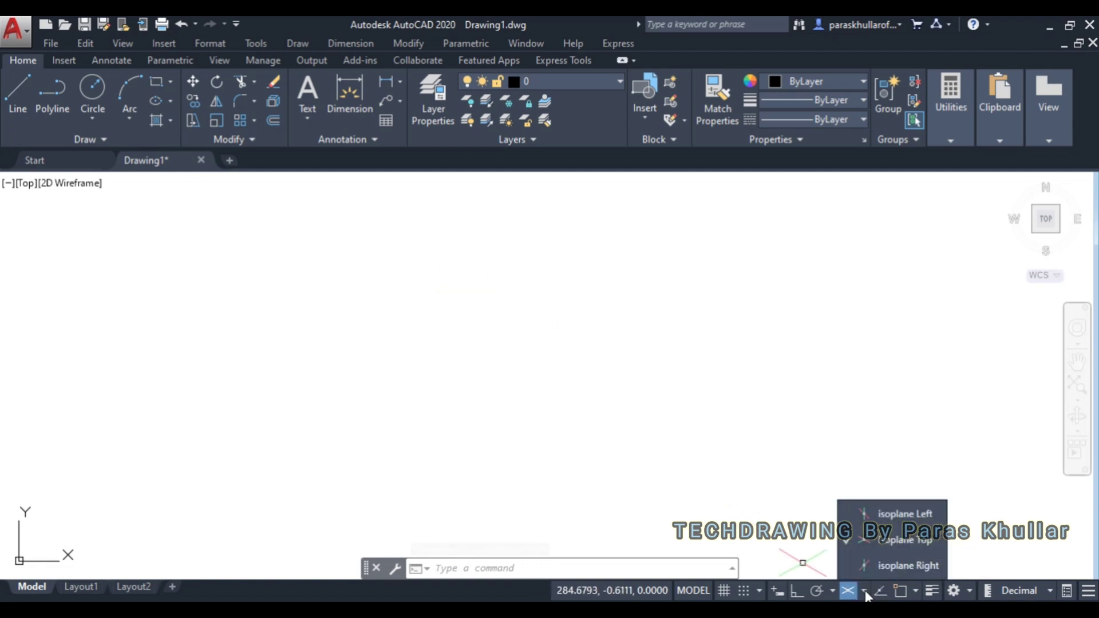
click(898, 566)
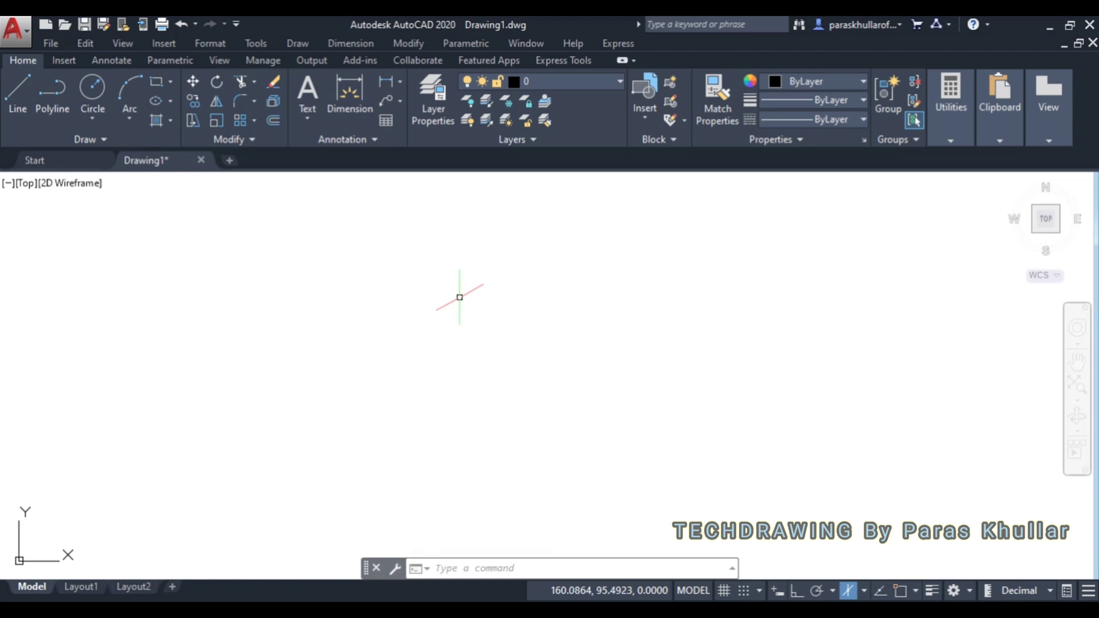
Cycle the isometric drafting plane through Left, Top and Right, leaving Isoplane Top active.
key(F5)
key(F5)
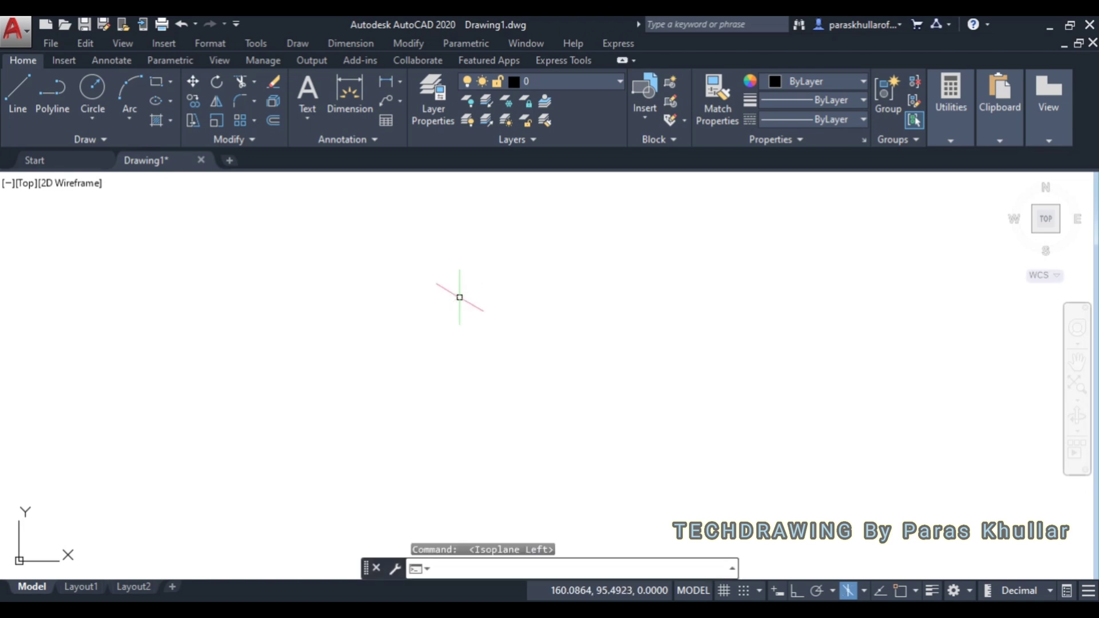
key(F5)
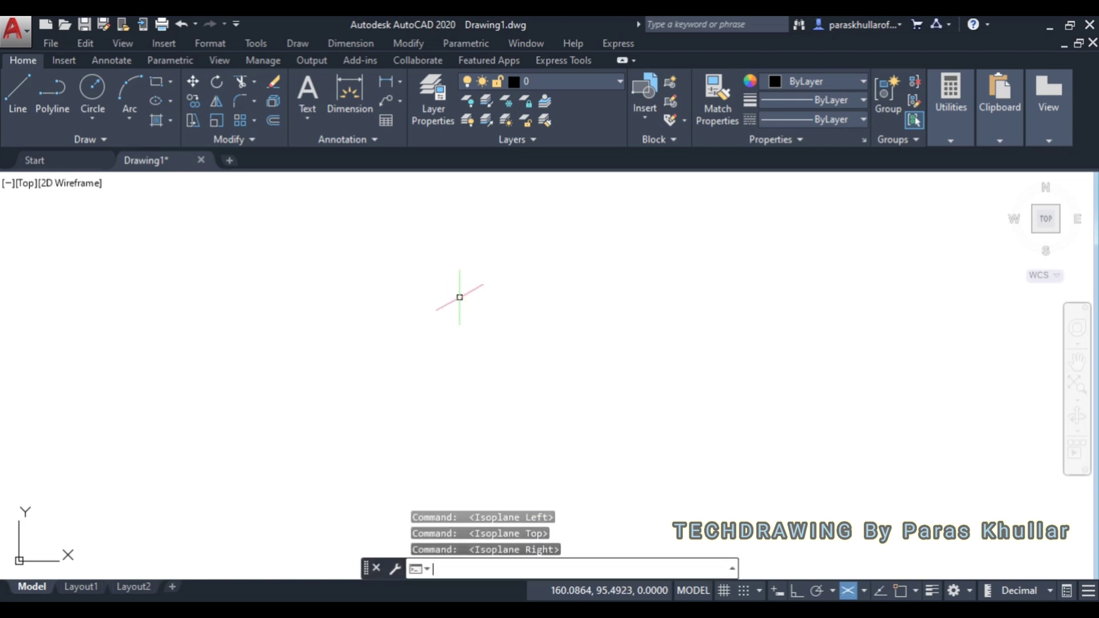
key(F5)
key(F5)
key(F5)
key(F5)
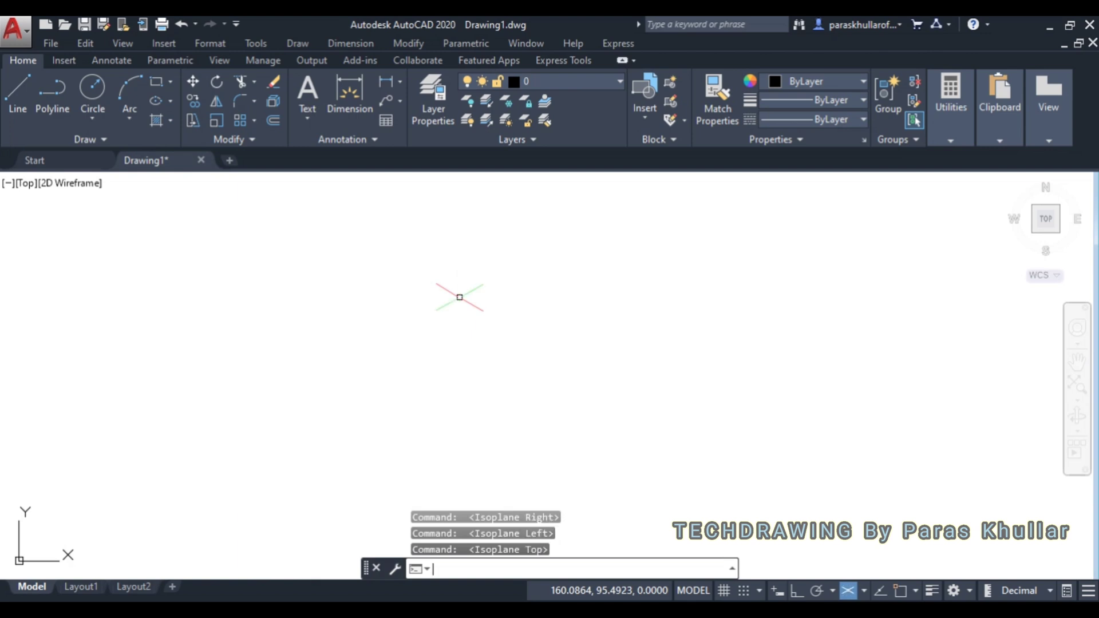
key(F5)
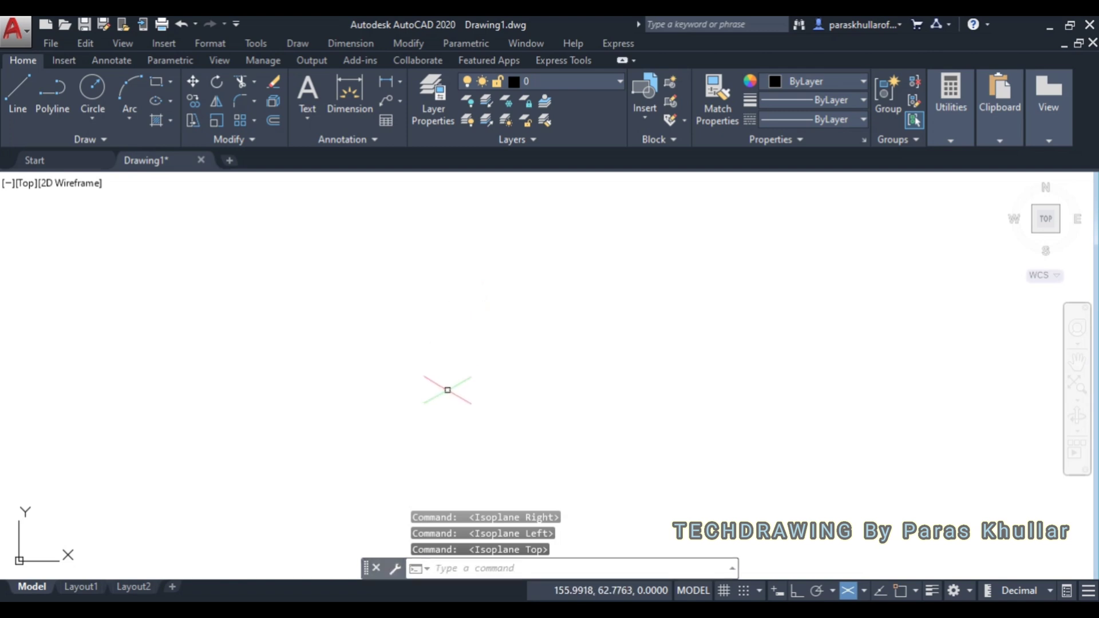
With Ortho on, draw the cube's top face as a closed isometric rhombus of four 50-unit lines.
click(15, 88)
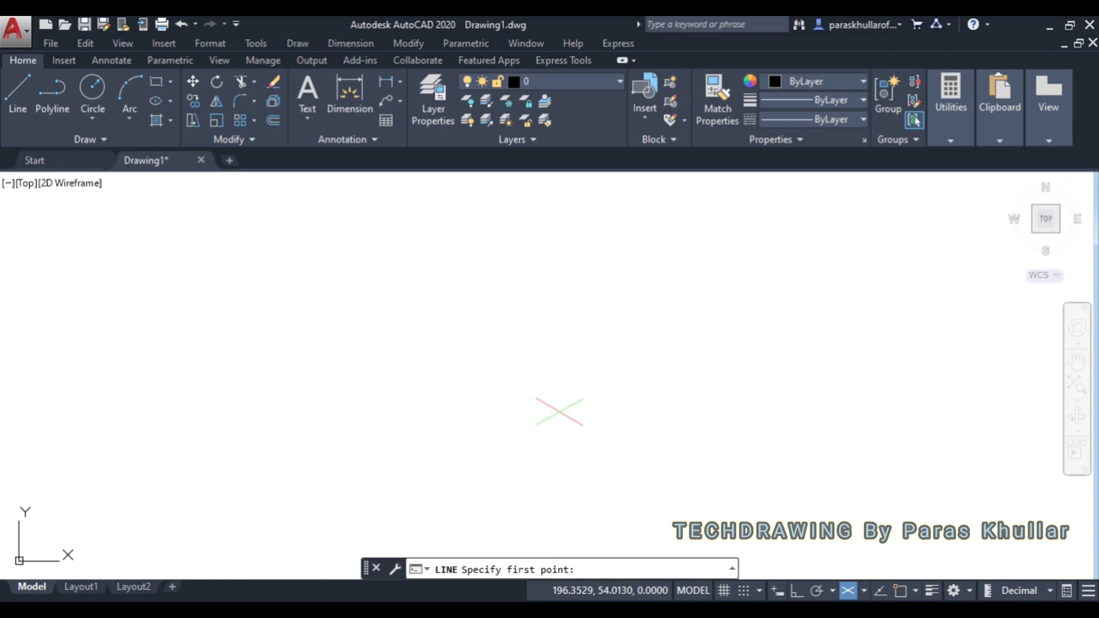
key(F8)
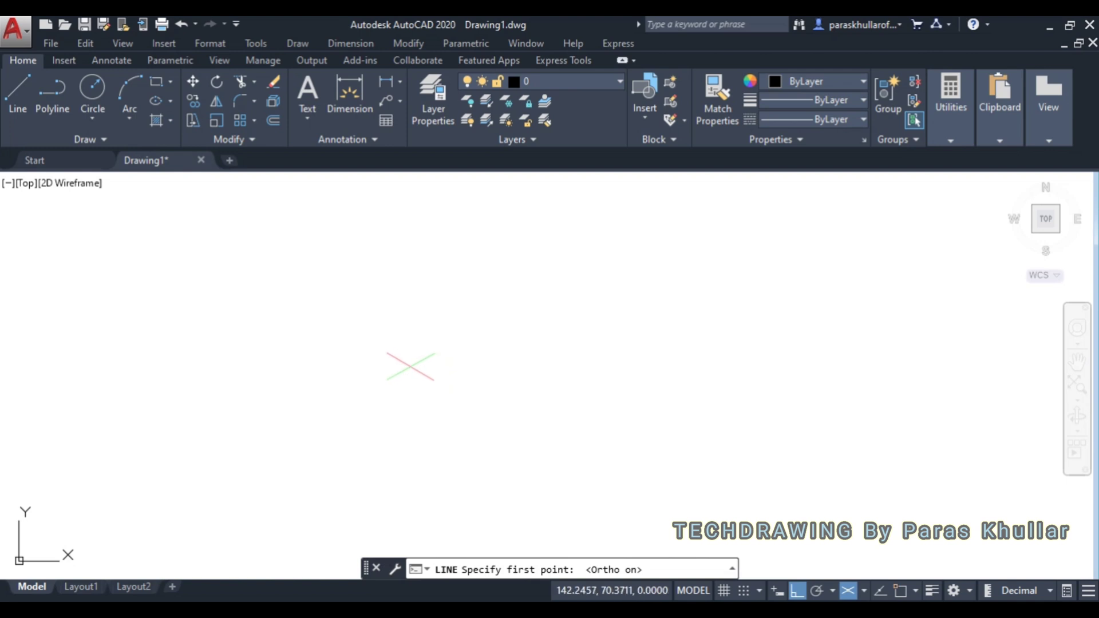
click(411, 367)
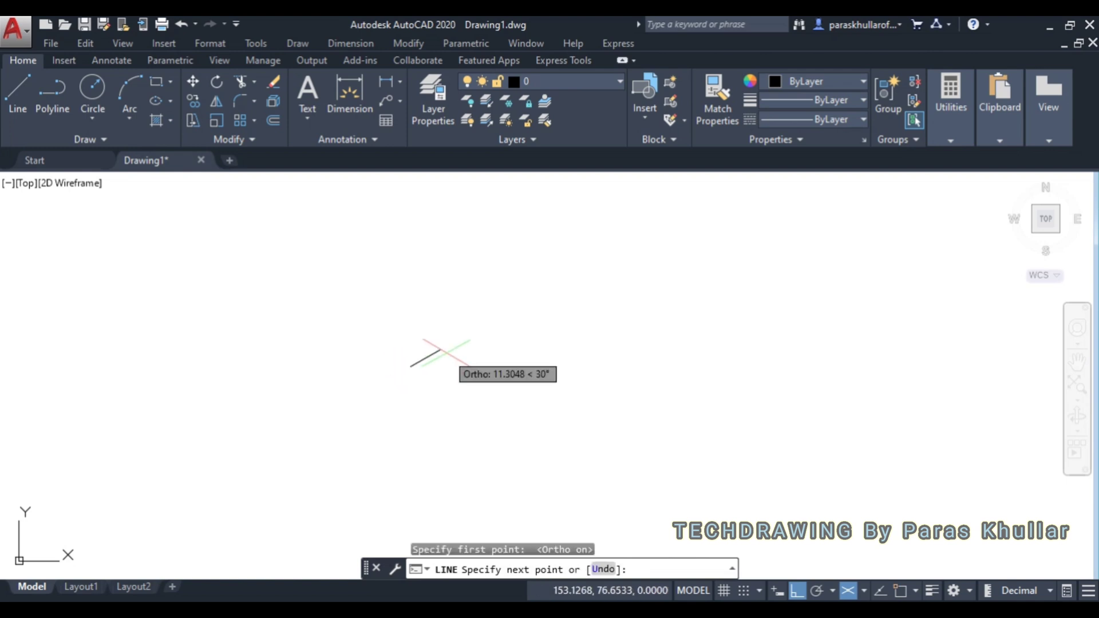
text(50)
key(Return)
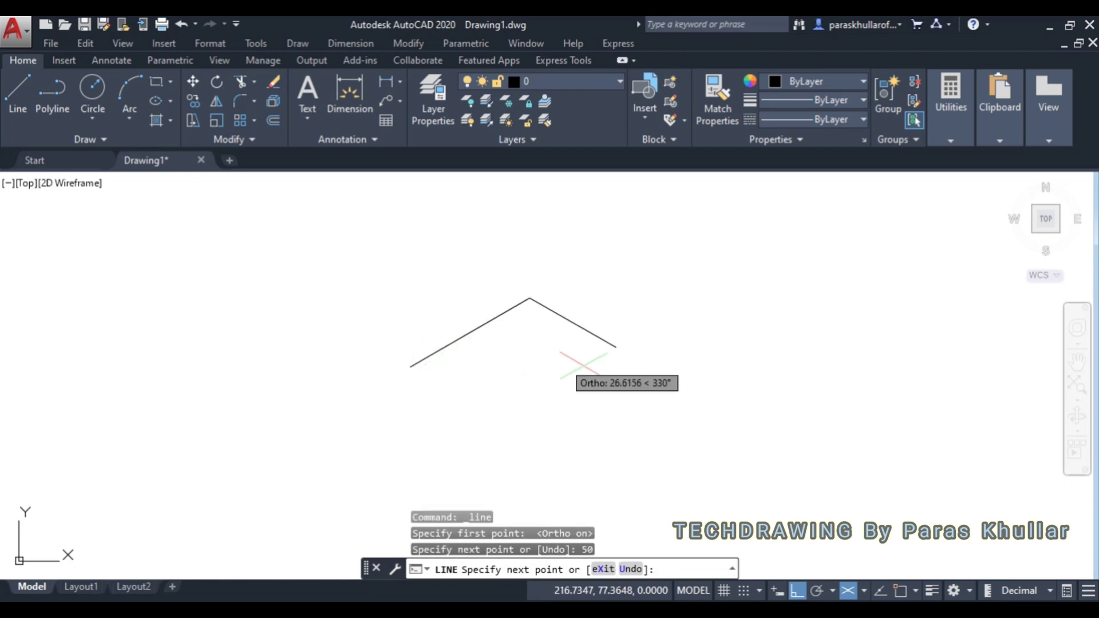
text(50)
key(Return)
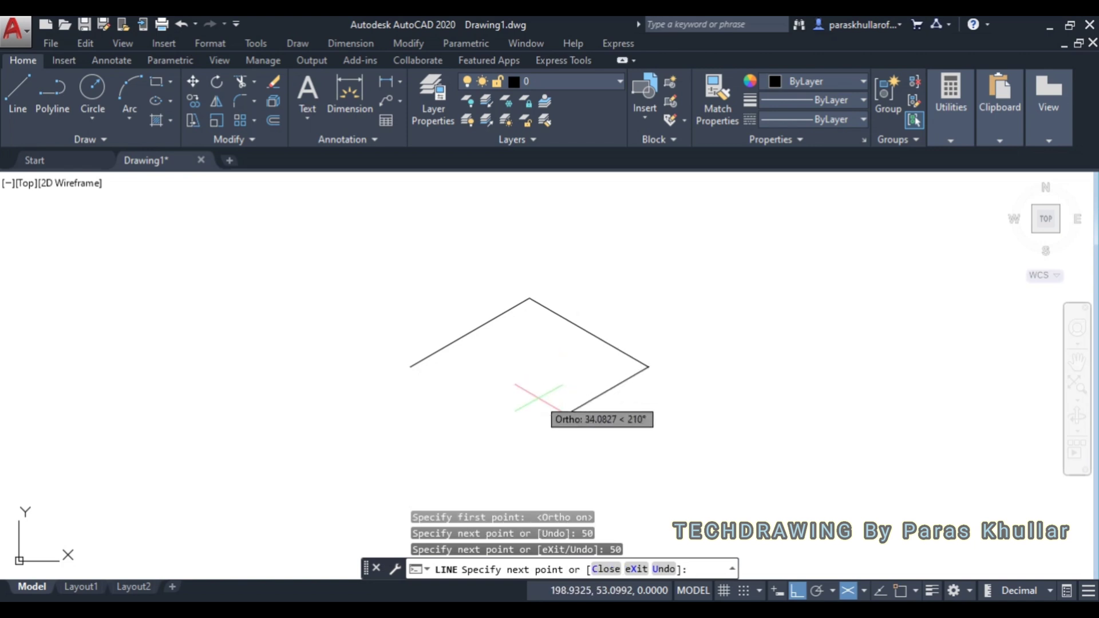
text(50)
key(Return)
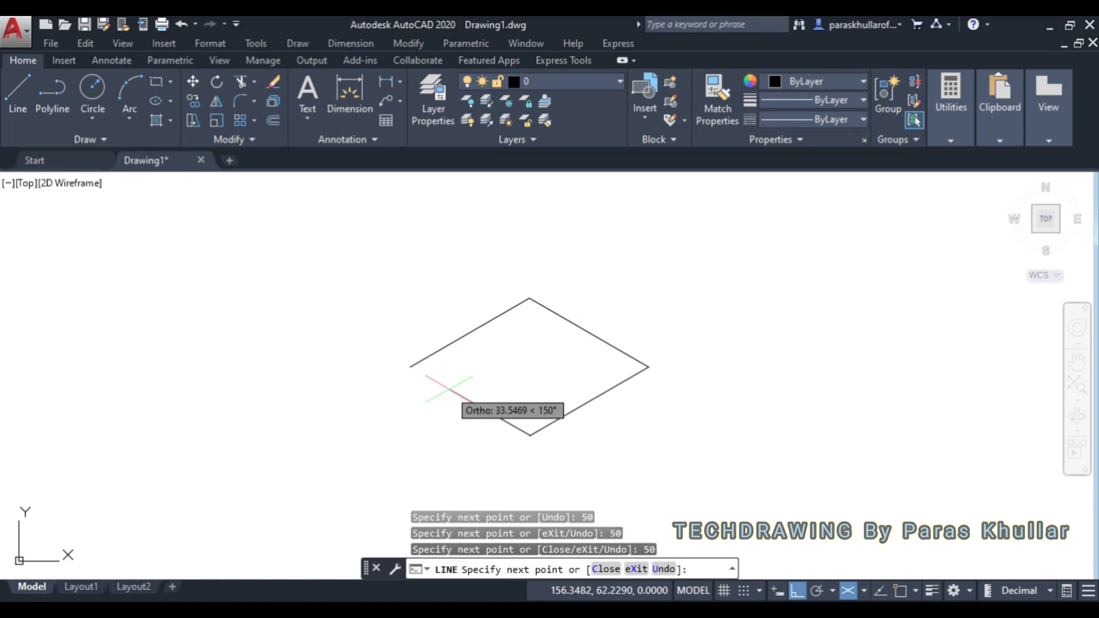
text(50)
key(Return)
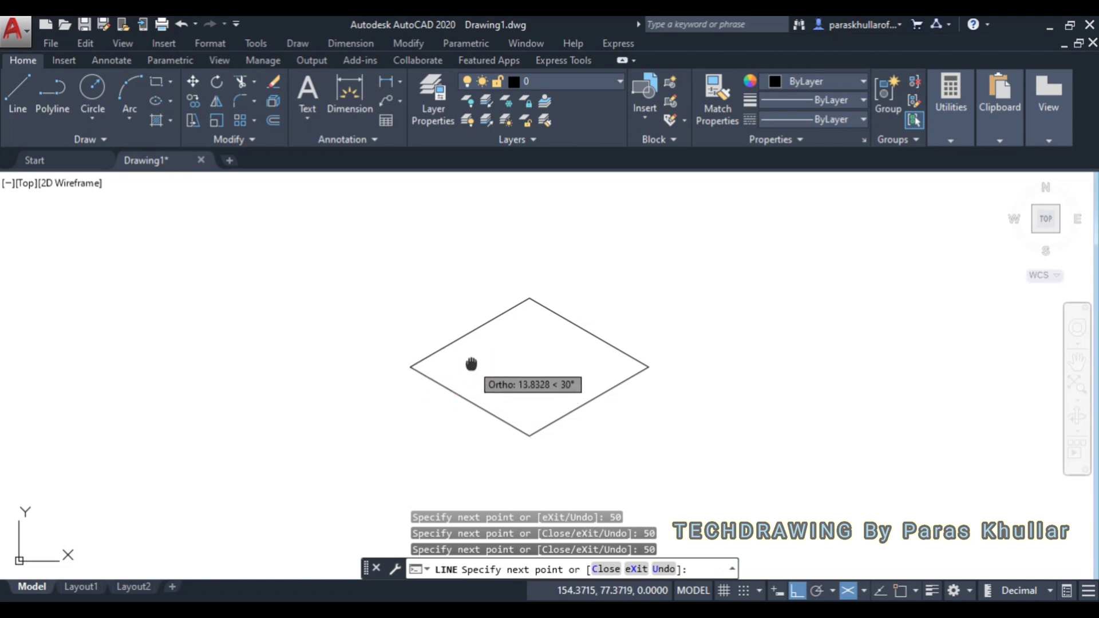
On Isoplane Left, complete the cube's left face with three 50-unit lines from the top face's left corner to its front corner.
middle_drag(473, 368, 493, 292)
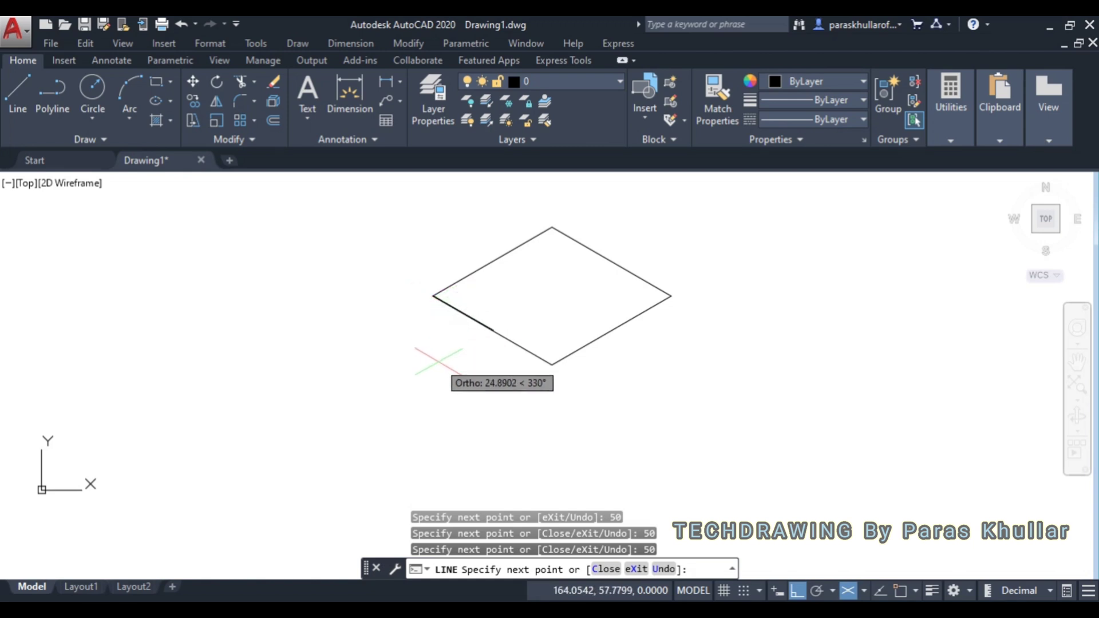
key(F5)
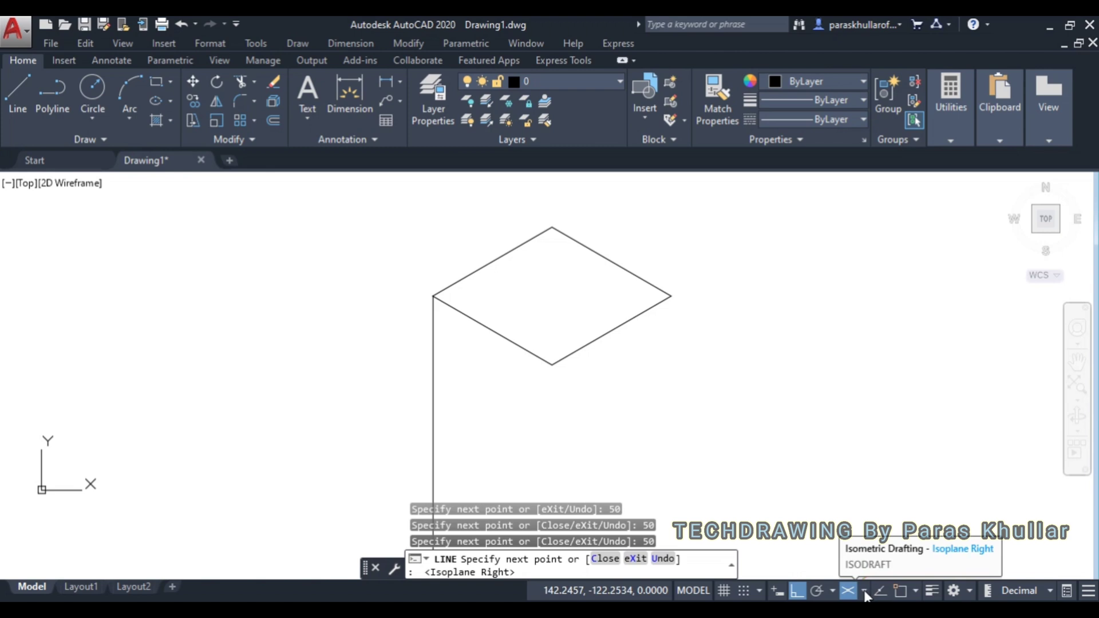
key(F5)
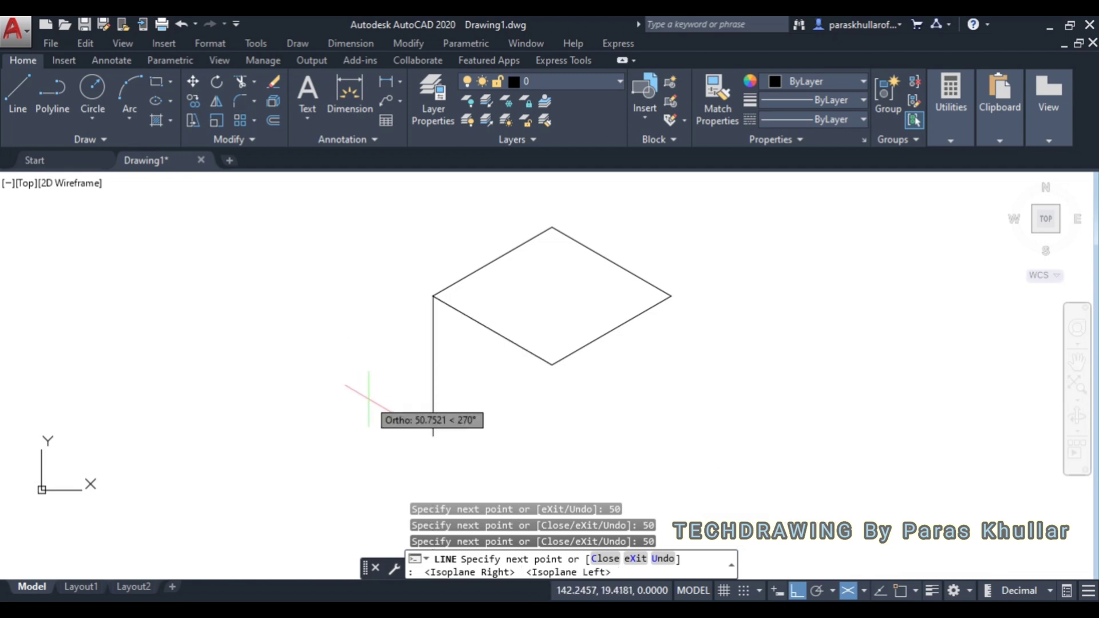
click(553, 365)
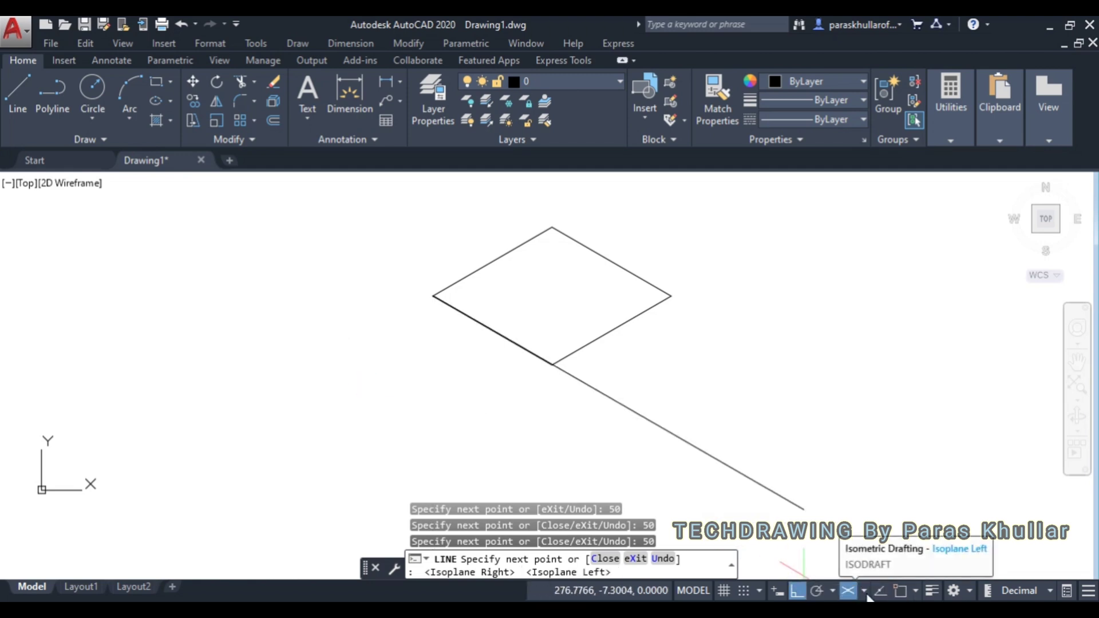
click(434, 297)
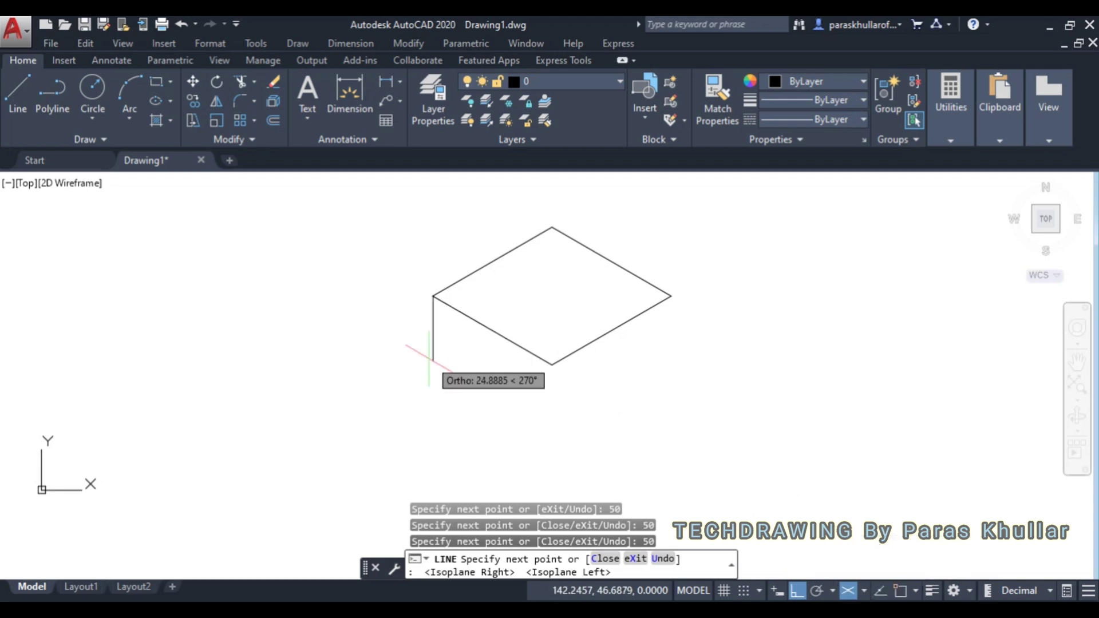
text(50)
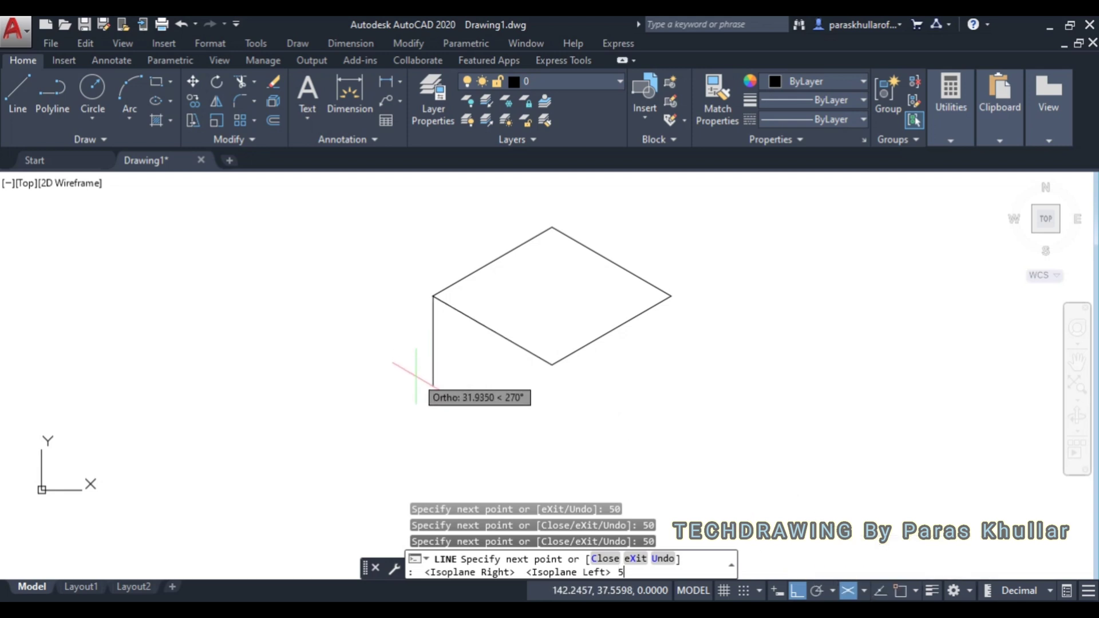
key(Return)
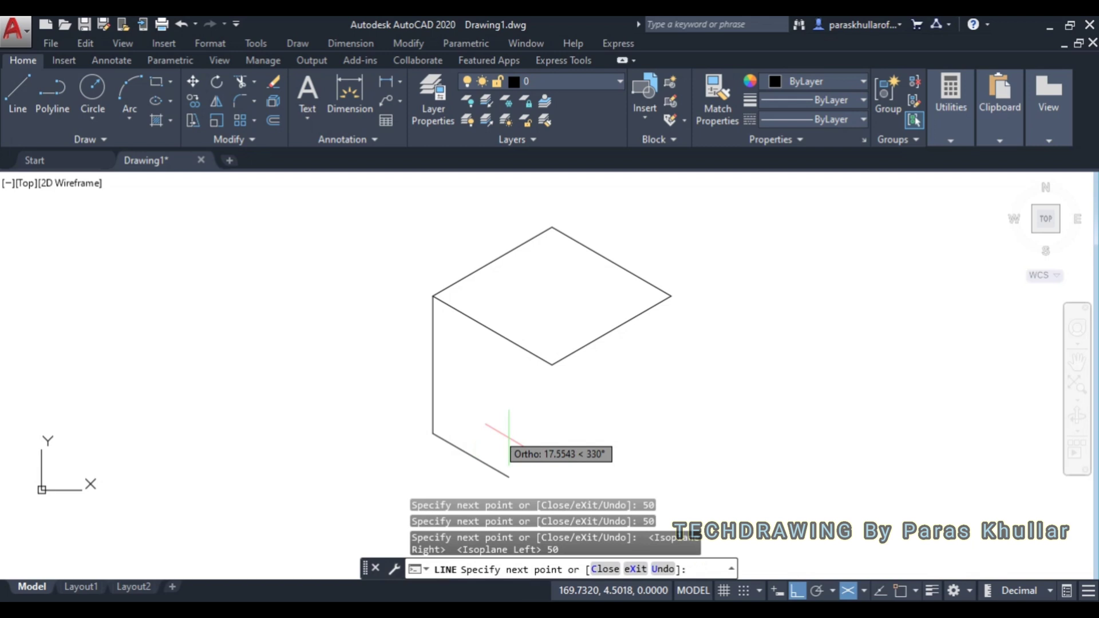
text(50)
key(Return)
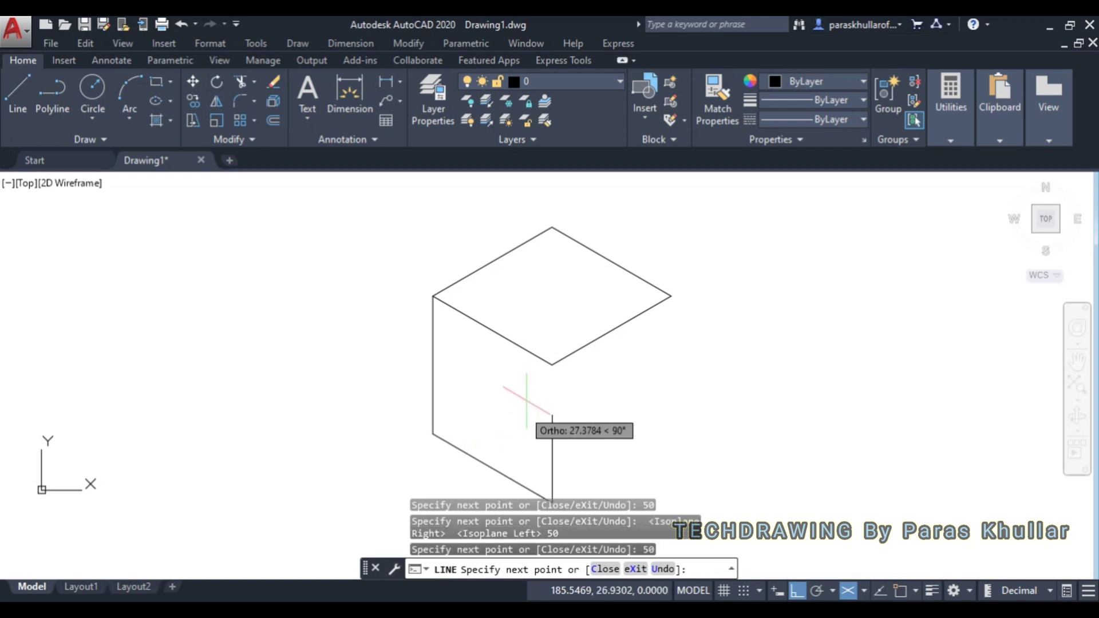
text(50)
key(Return)
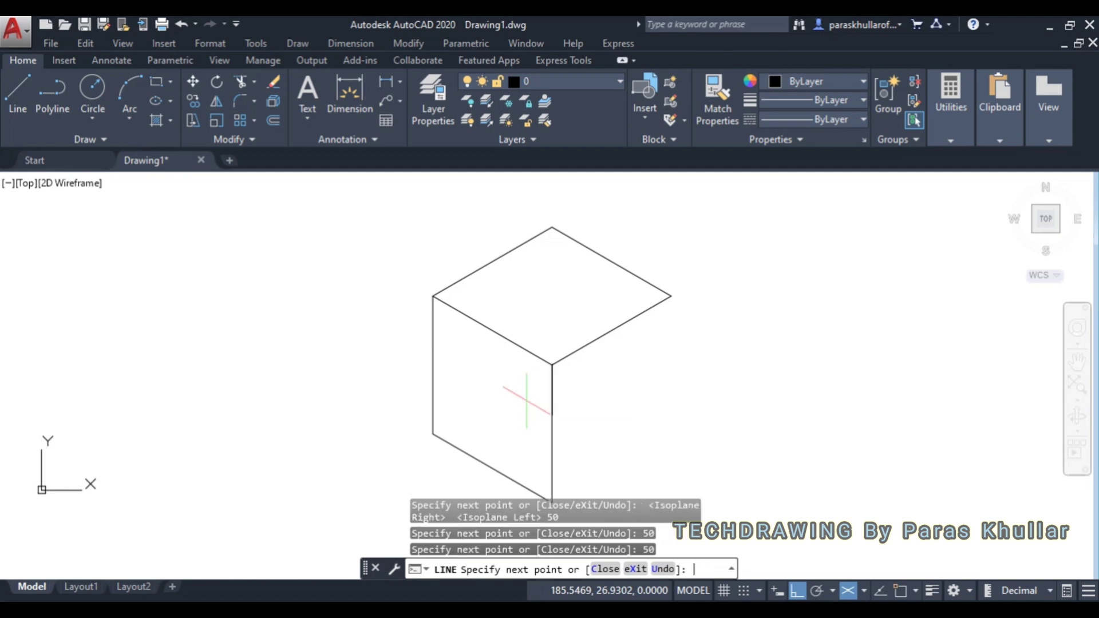
right_click(763, 393)
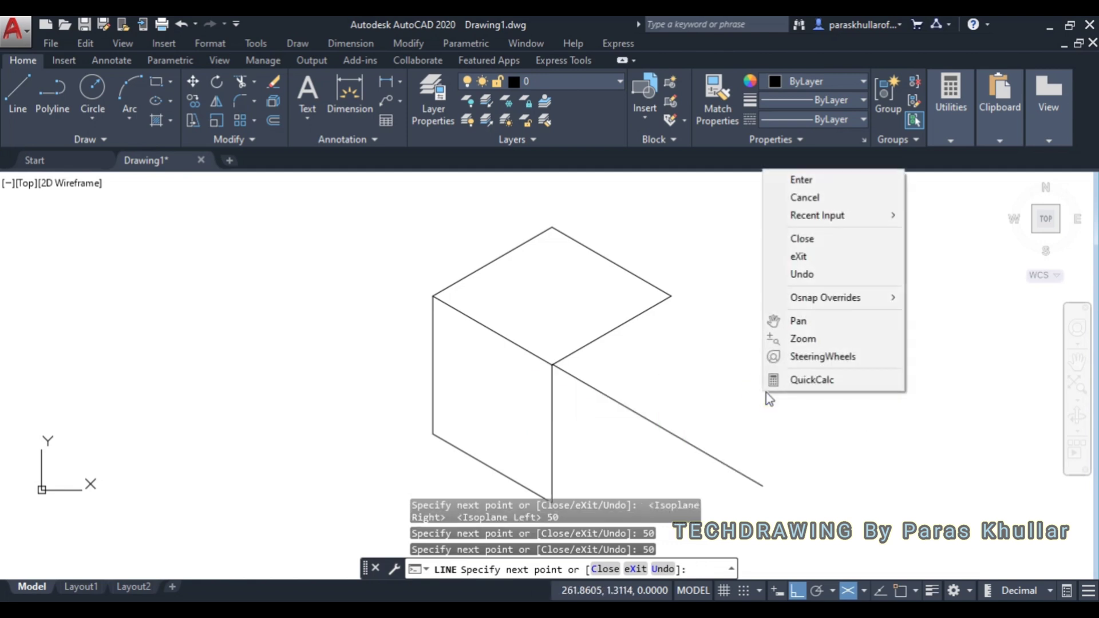
click(813, 180)
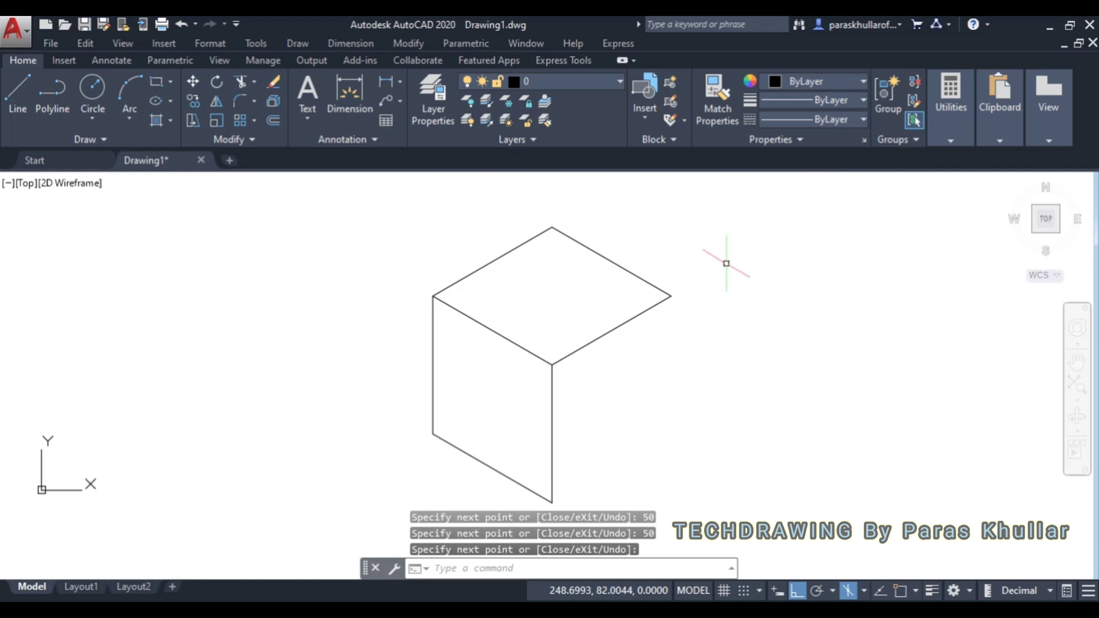
On Isoplane Right with object snap on, complete the cube's right face with two 50-unit lines from the top face's right corner.
click(21, 82)
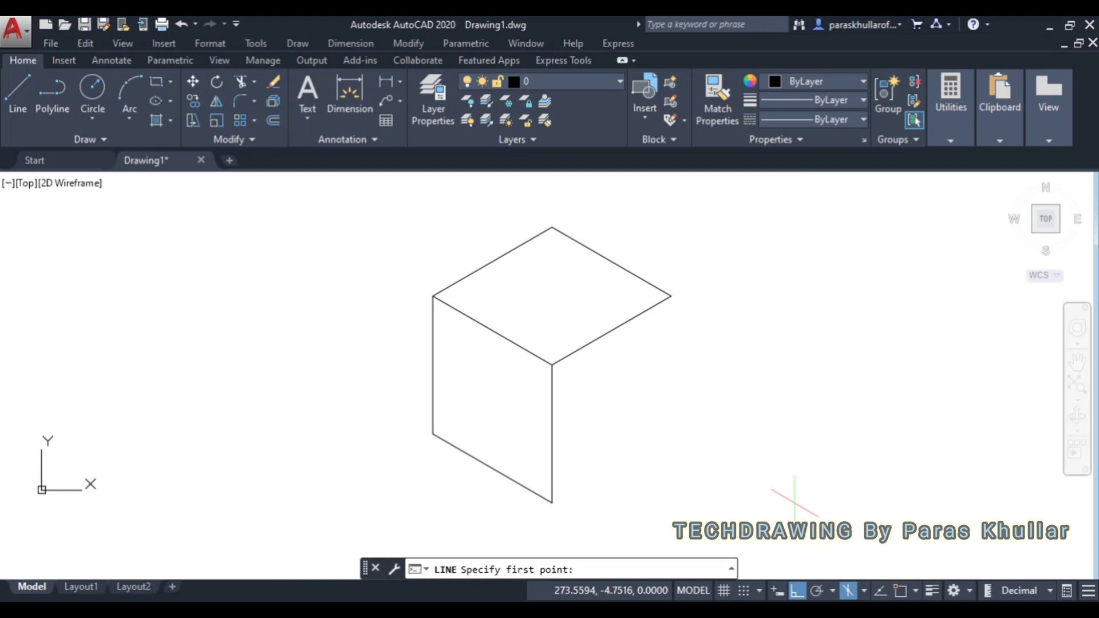
key(F5)
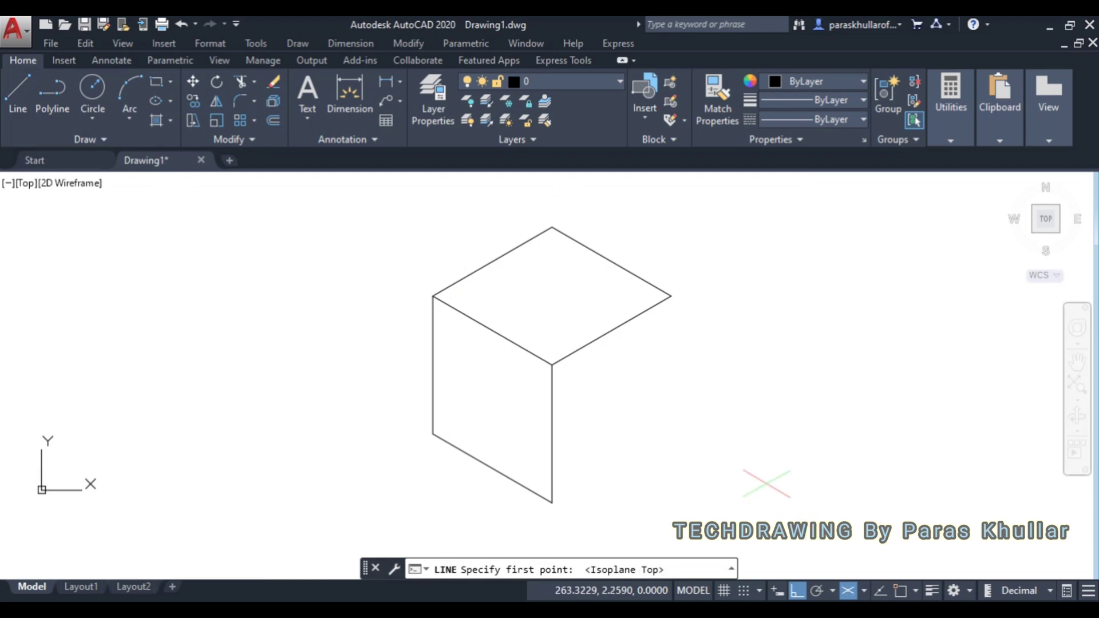
key(F5)
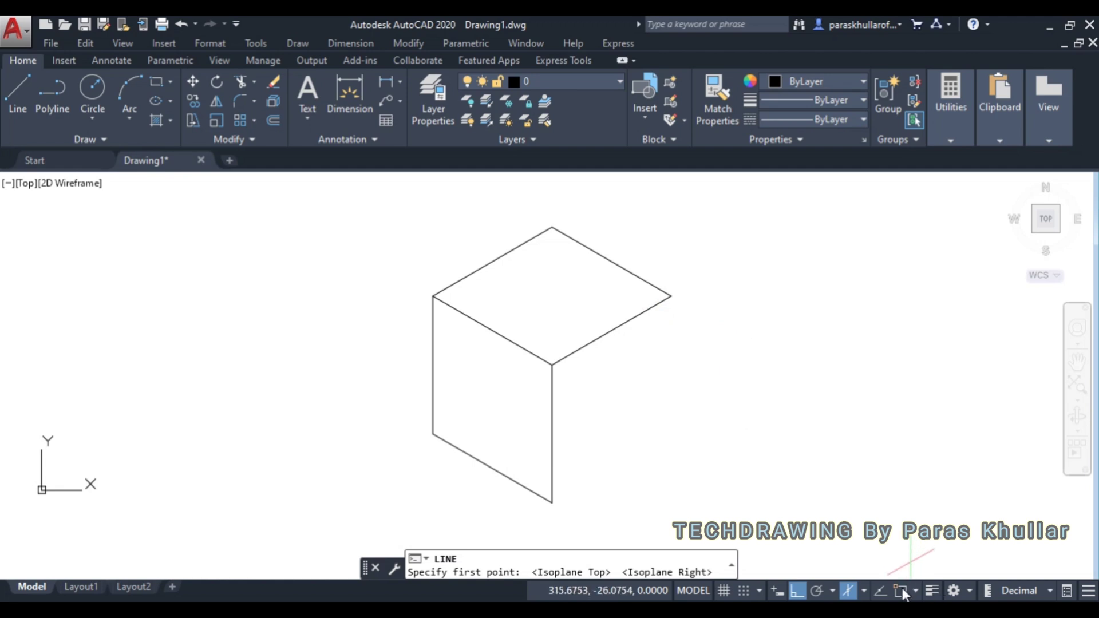
key(F3)
click(671, 296)
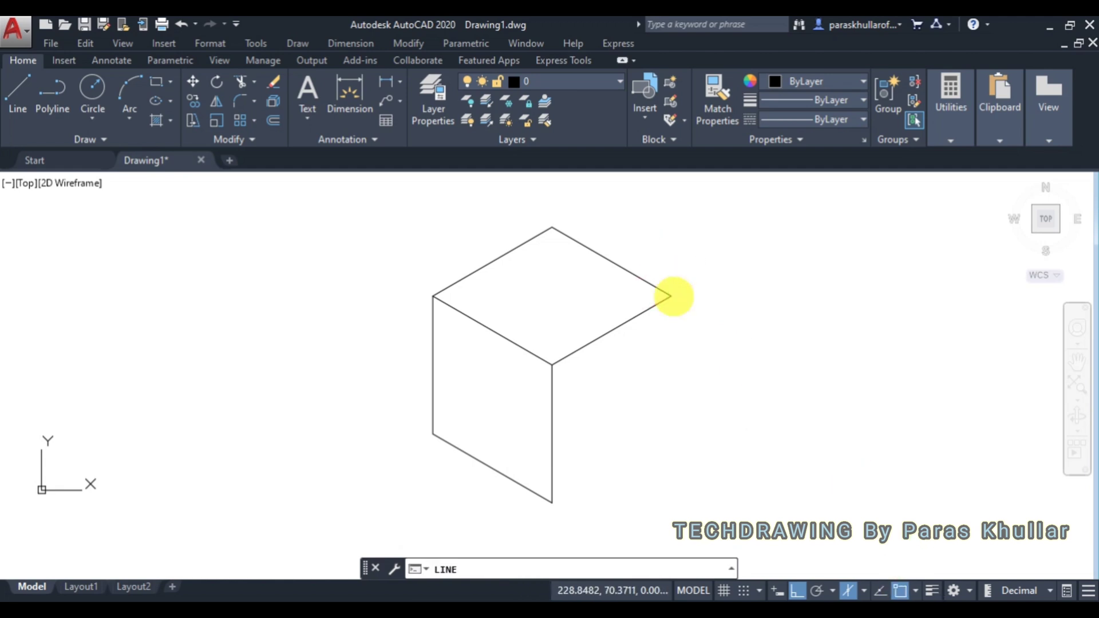
text(5)
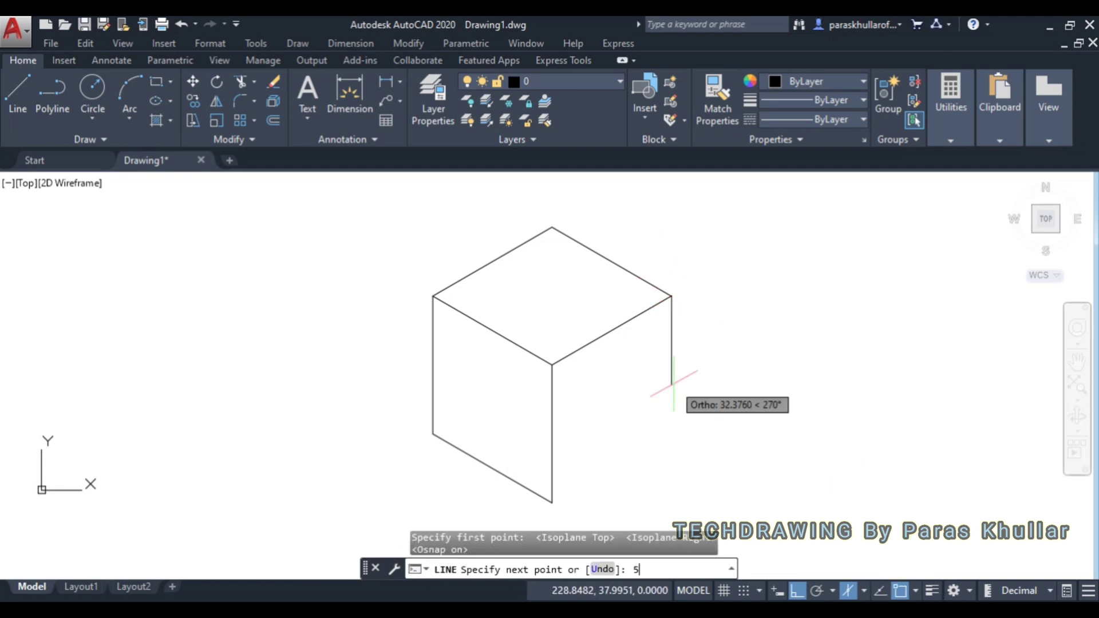
text(0)
key(Return)
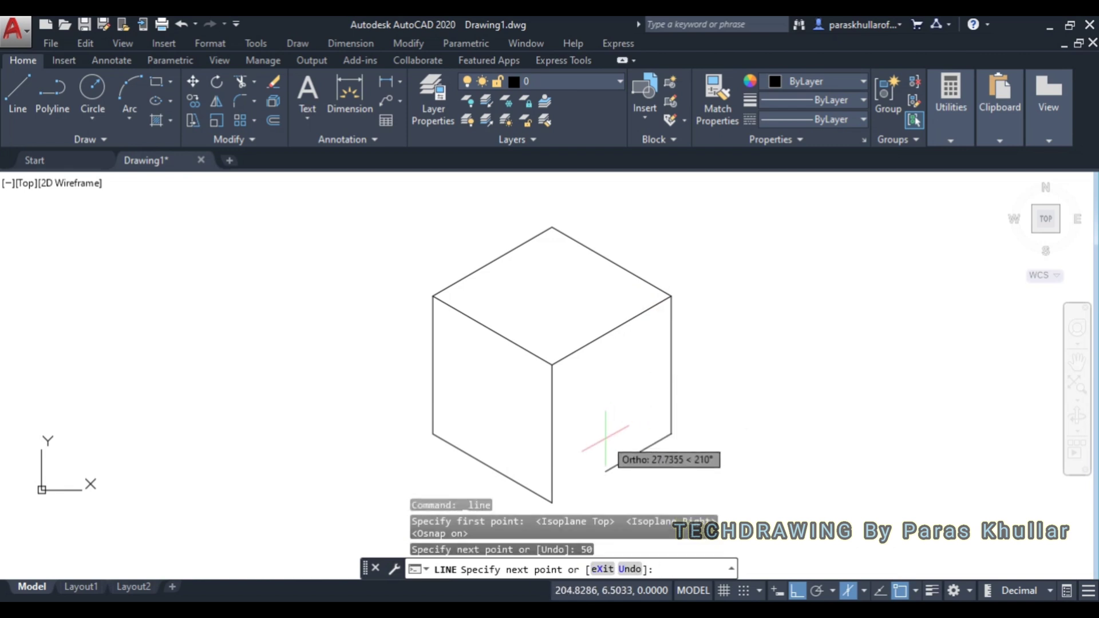
key(Return)
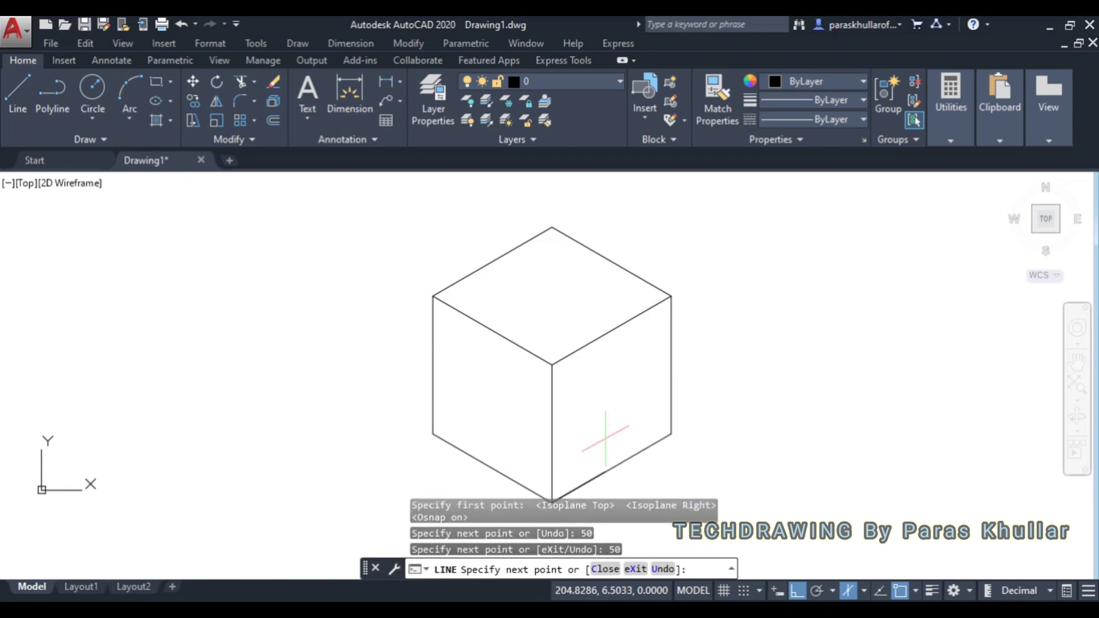
key(Escape)
Assign a 1.00 mm lineweight to all the cube's lines and turn on lineweight display.
scroll(605, 439, down, 2)
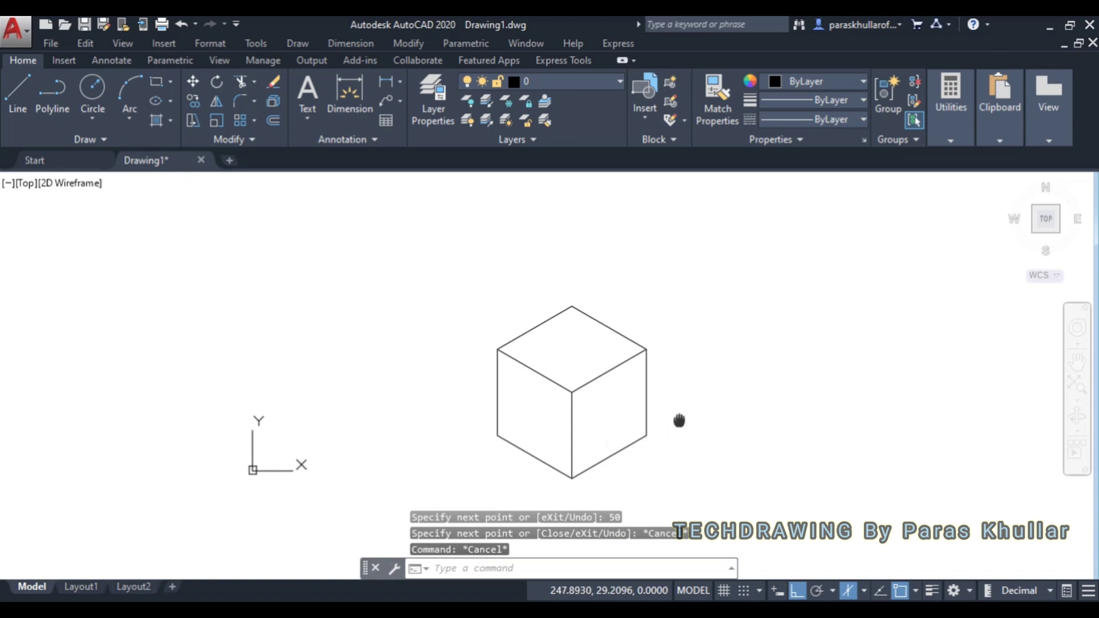
middle_drag(679, 421, 625, 394)
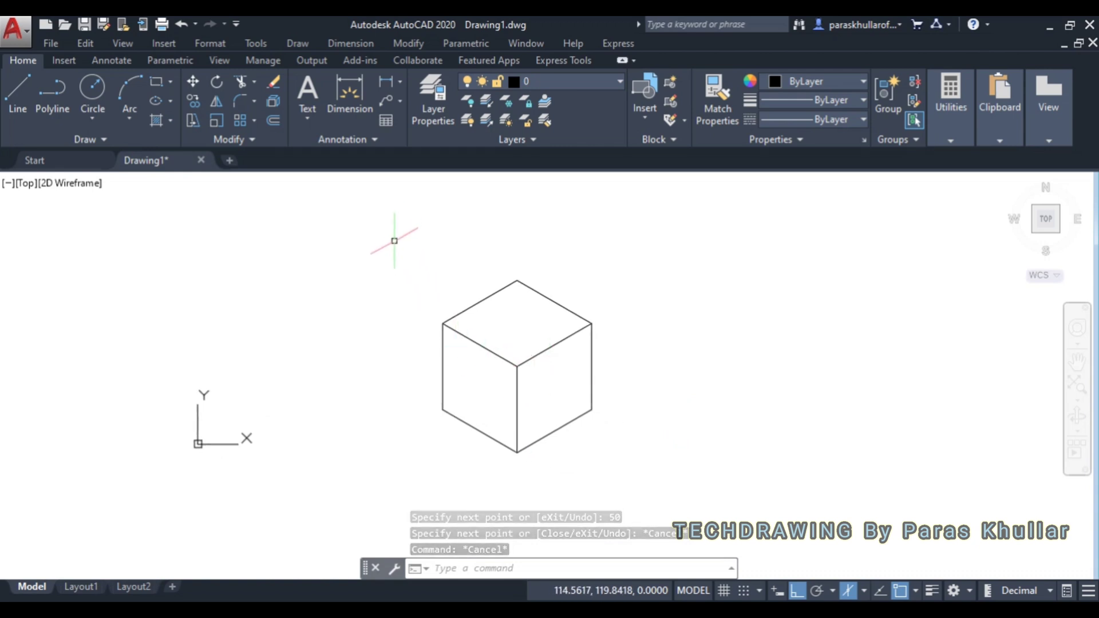
click(399, 257)
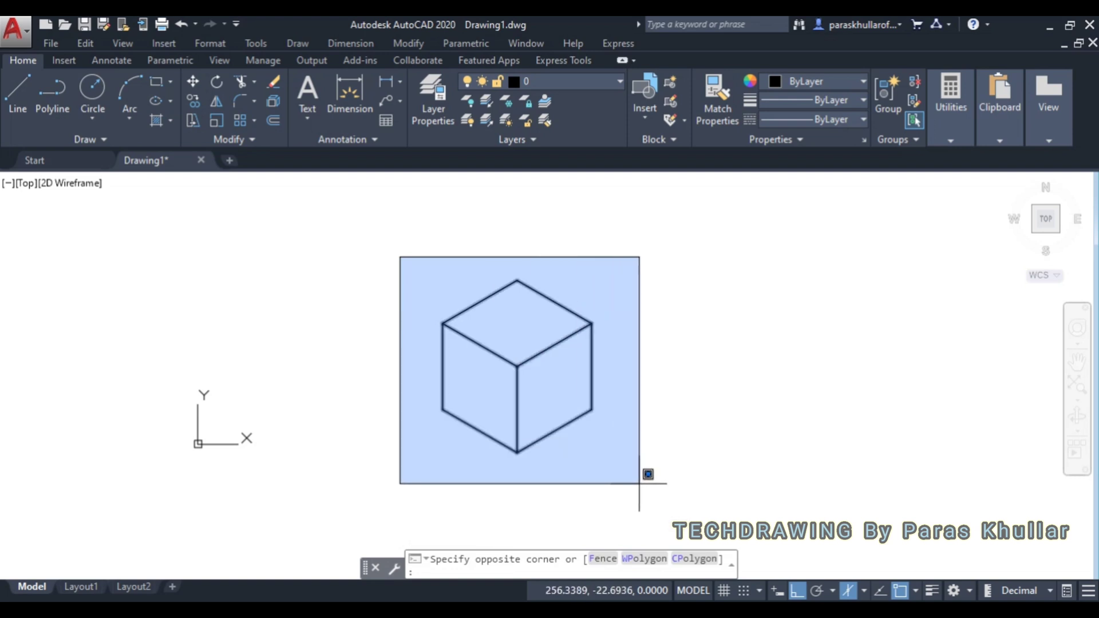
click(640, 484)
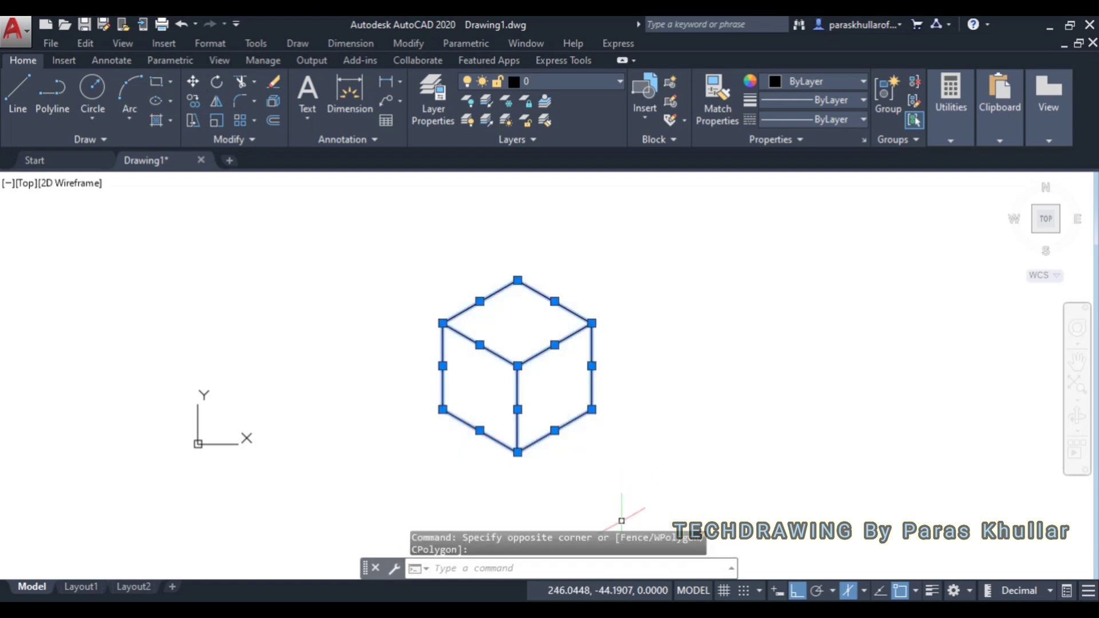
click(840, 104)
scroll(832, 184, down, 4)
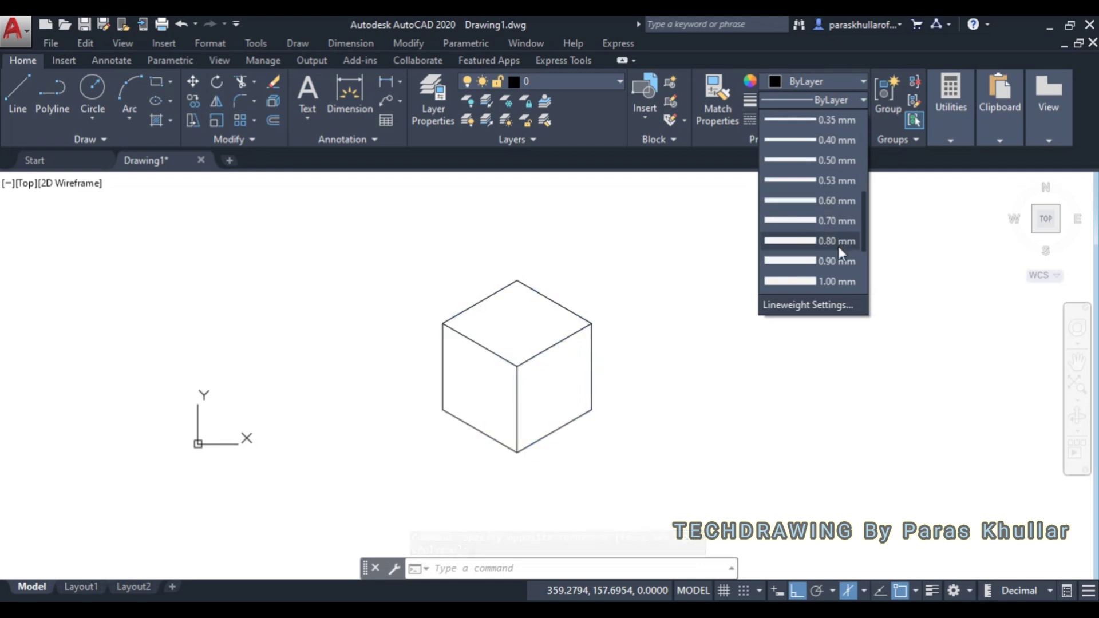
click(832, 280)
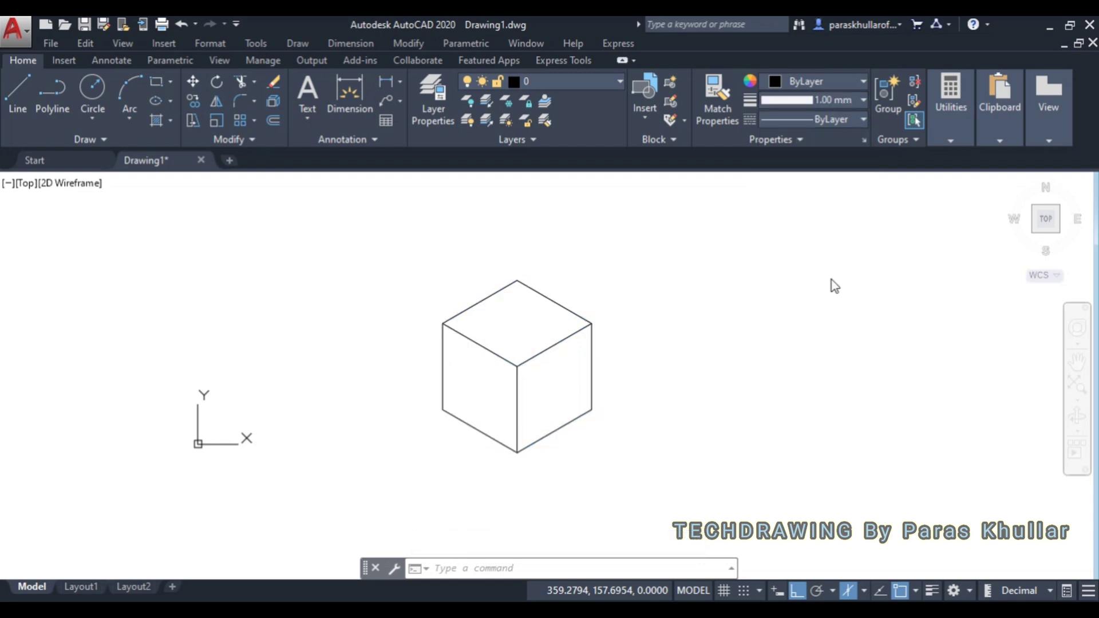
click(833, 286)
key(Escape)
click(932, 590)
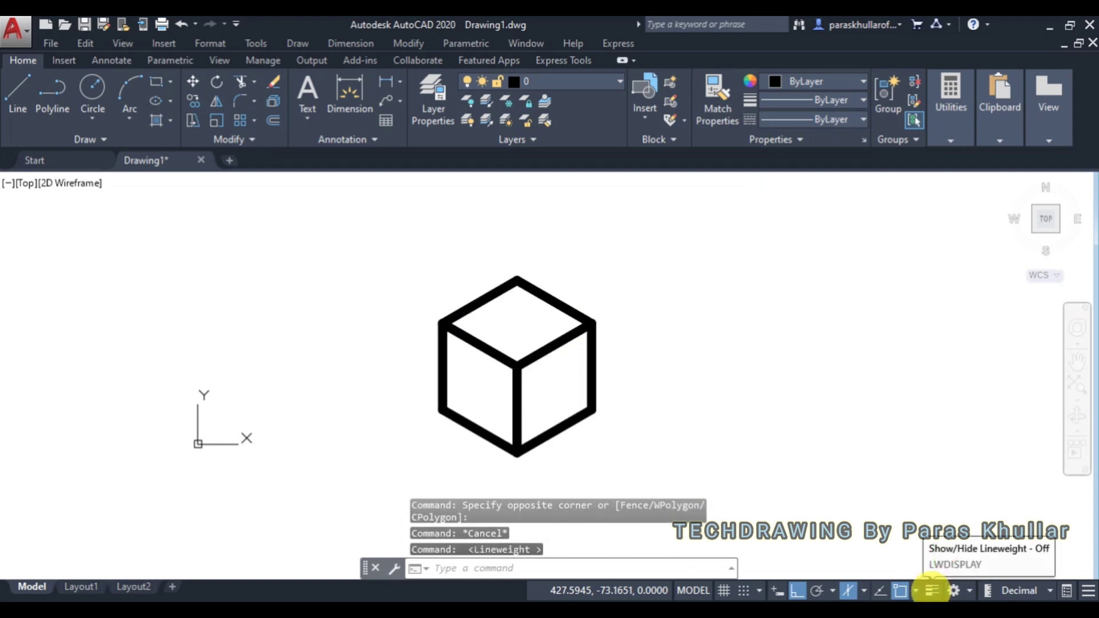
Draw a line across the top face from the midpoint of its front-left edge to the midpoint of its back-right edge.
scroll(668, 354, up, 2)
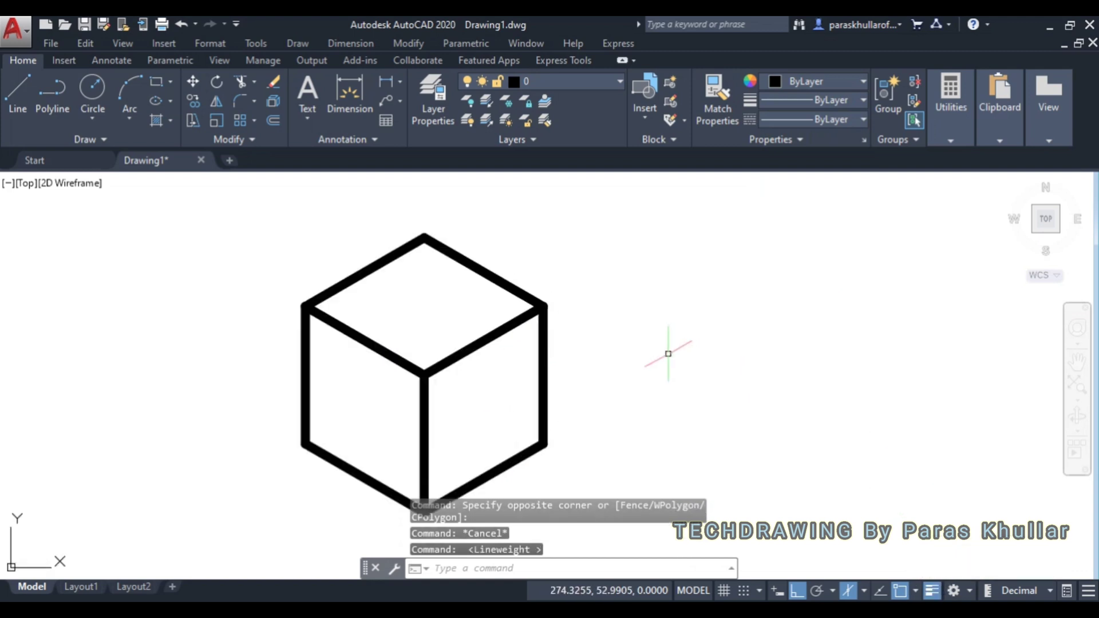
middle_drag(668, 354, 785, 367)
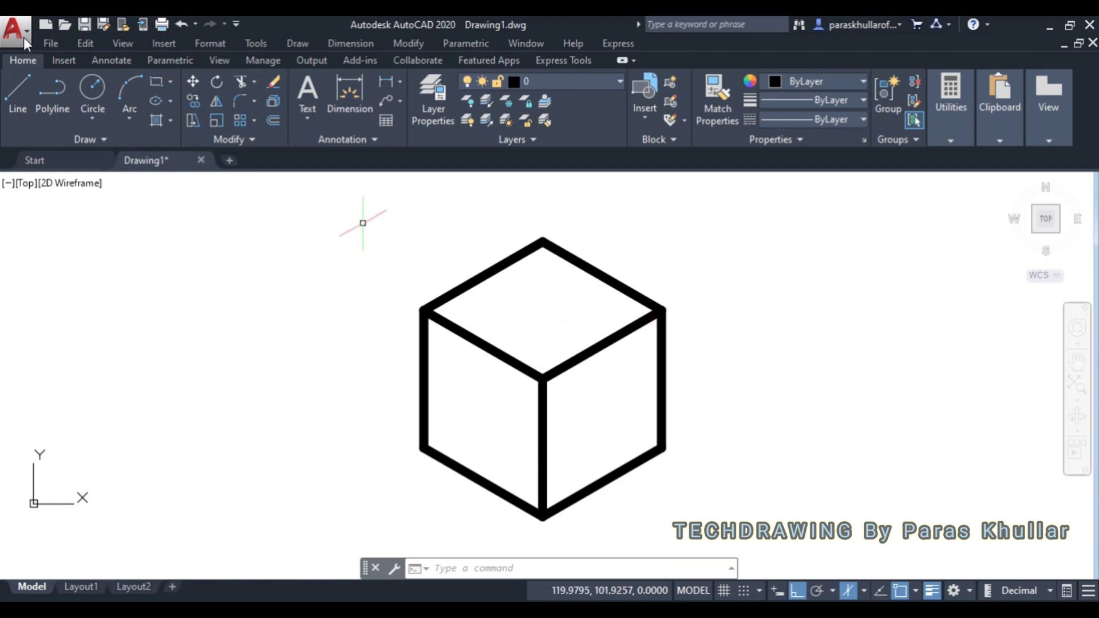
click(18, 95)
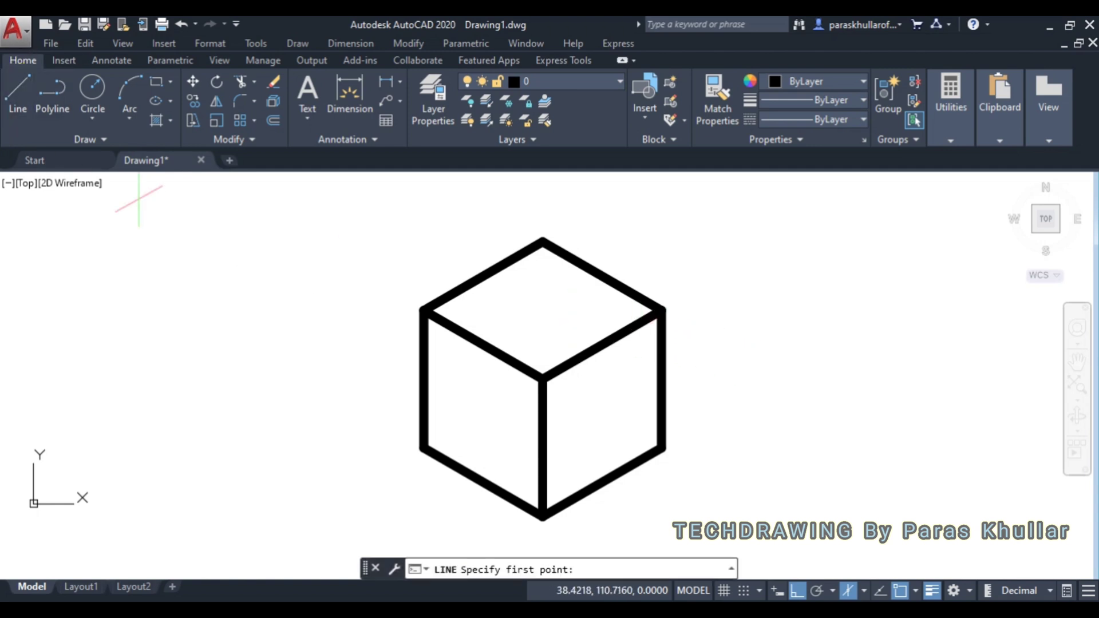
click(486, 344)
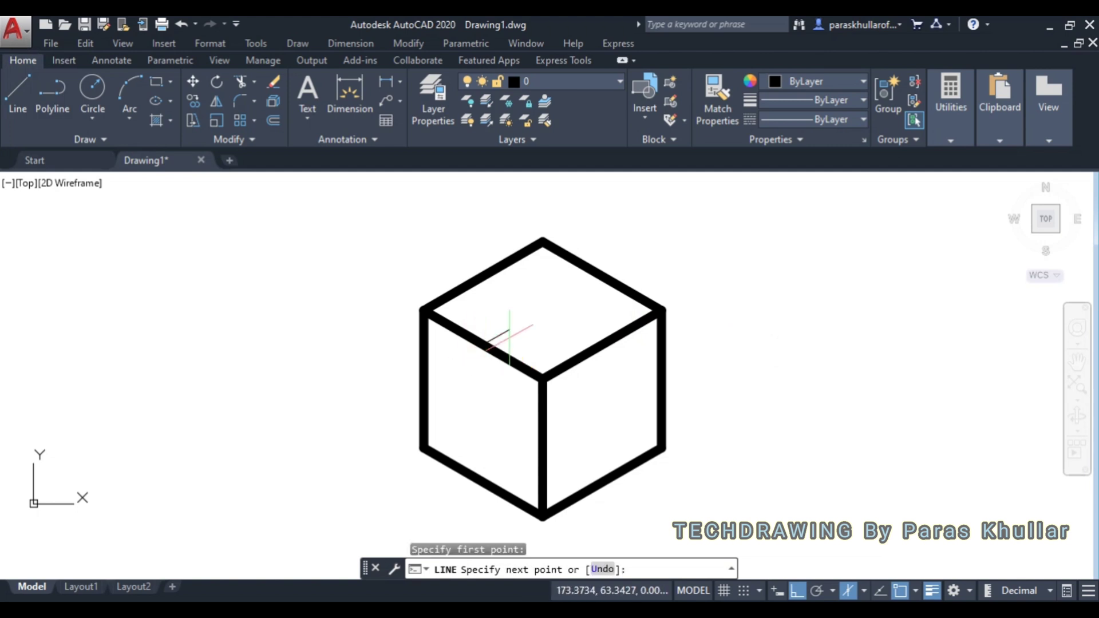
click(602, 278)
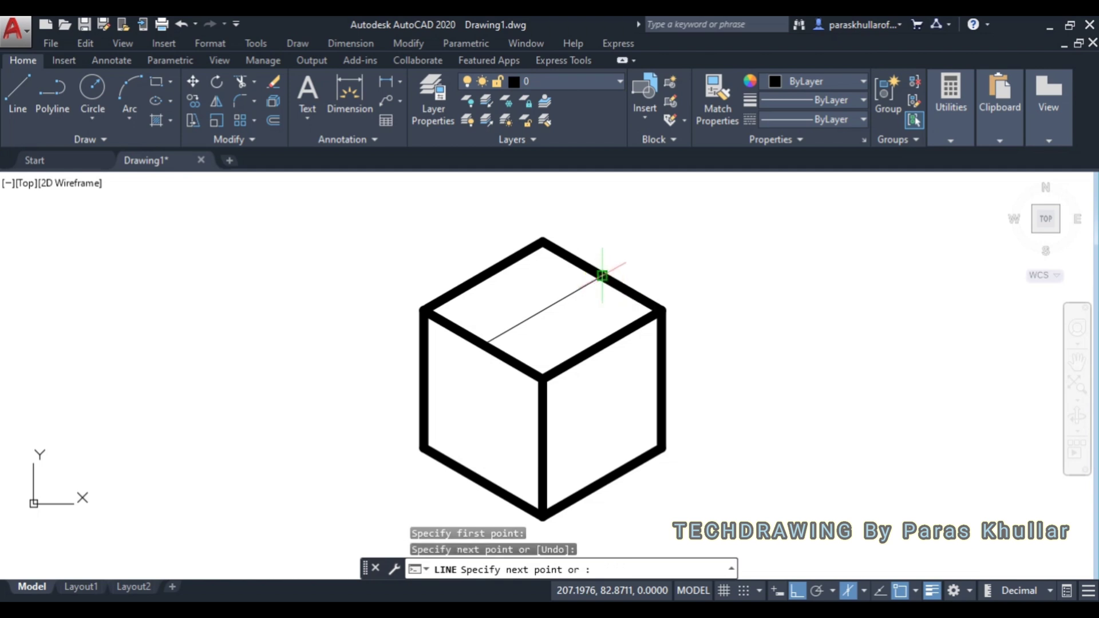
right_click(694, 255)
click(696, 258)
On Isoplane Left, draw a second line across the top face from its back-left edge's midpoint to its front-right edge's midpoint.
right_click(724, 232)
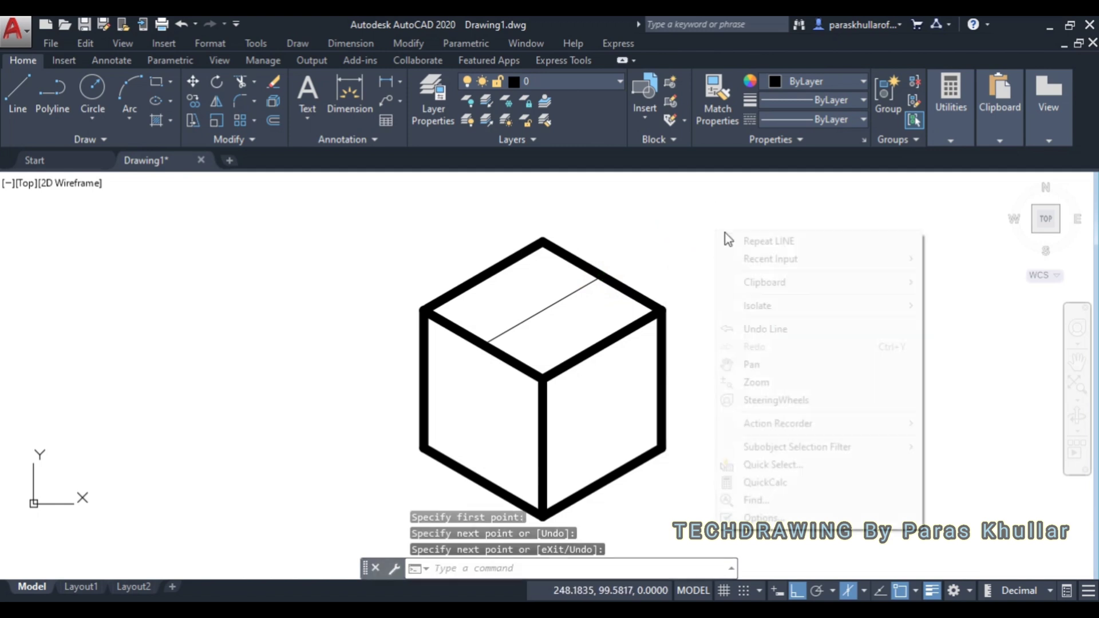
click(745, 238)
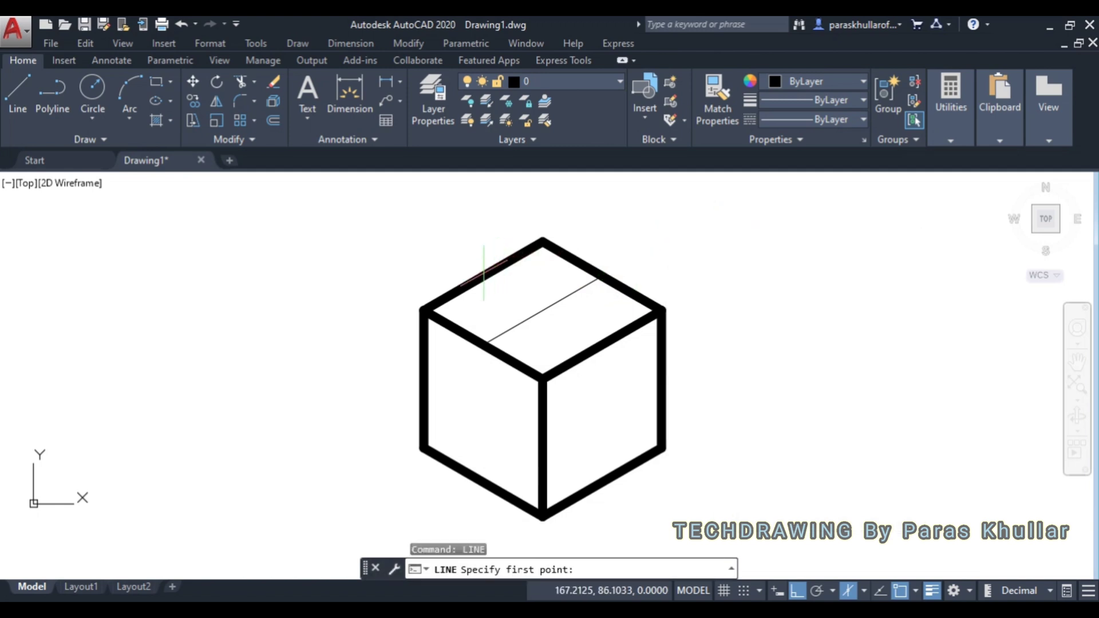
click(484, 277)
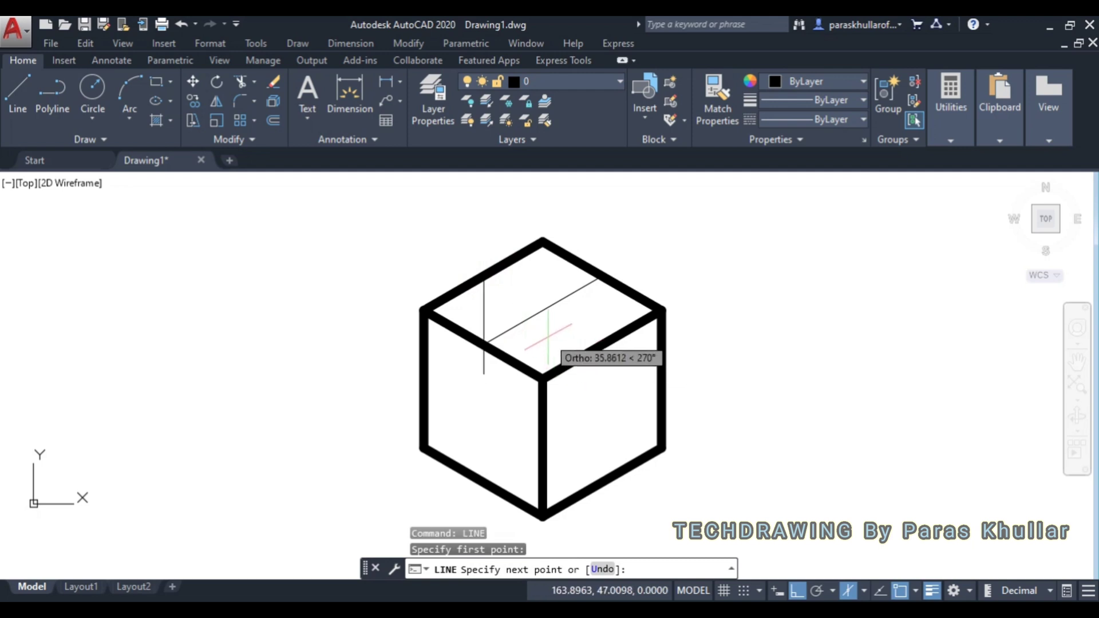
key(F5)
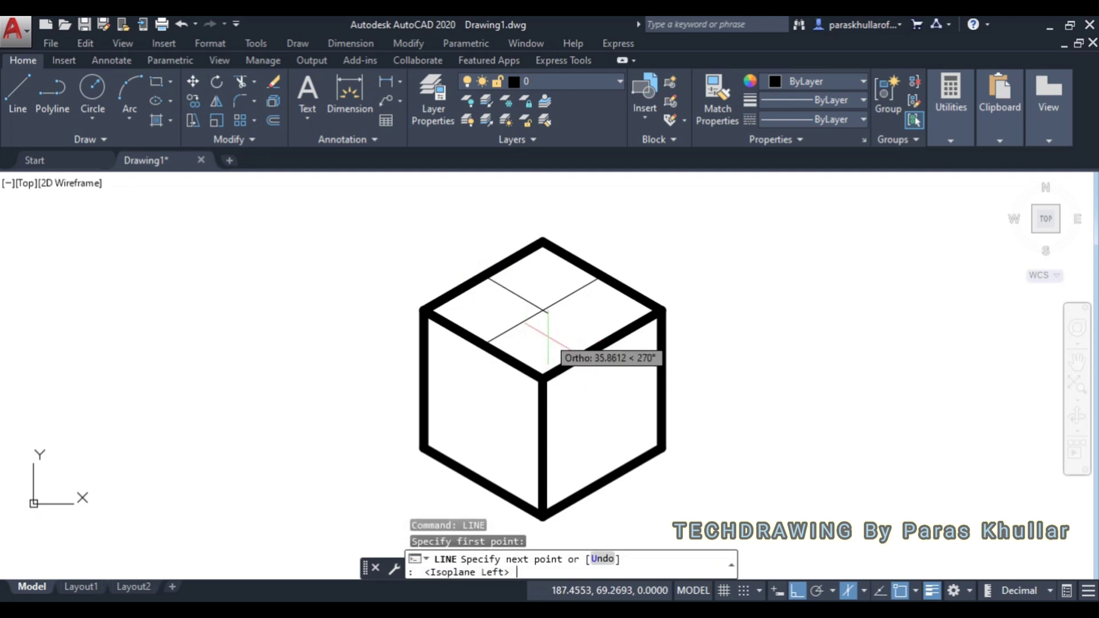
click(602, 344)
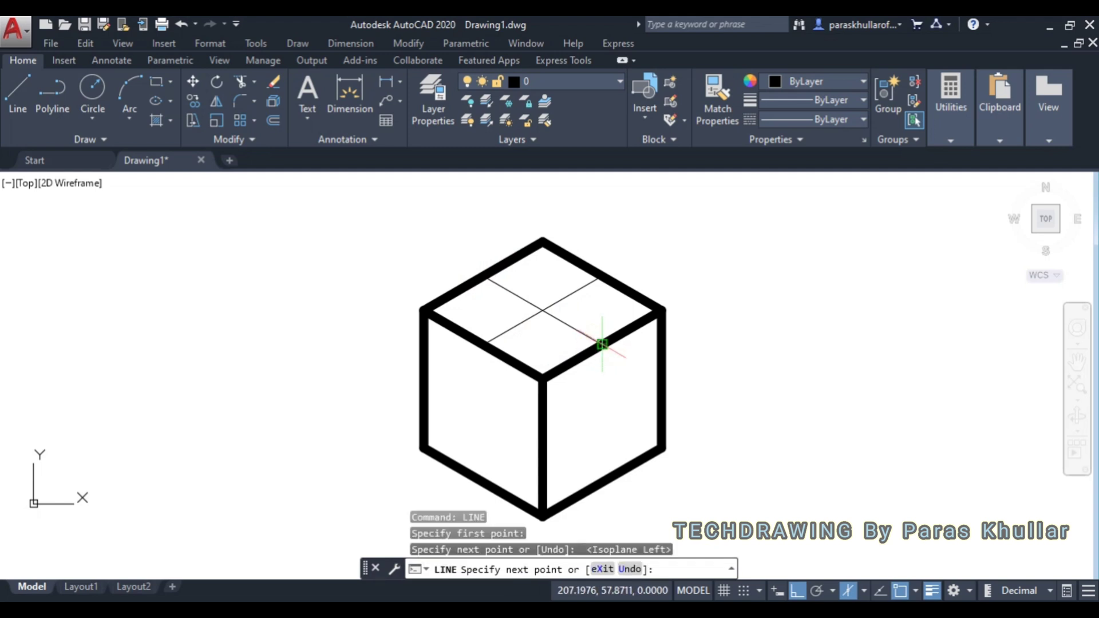
key(Escape)
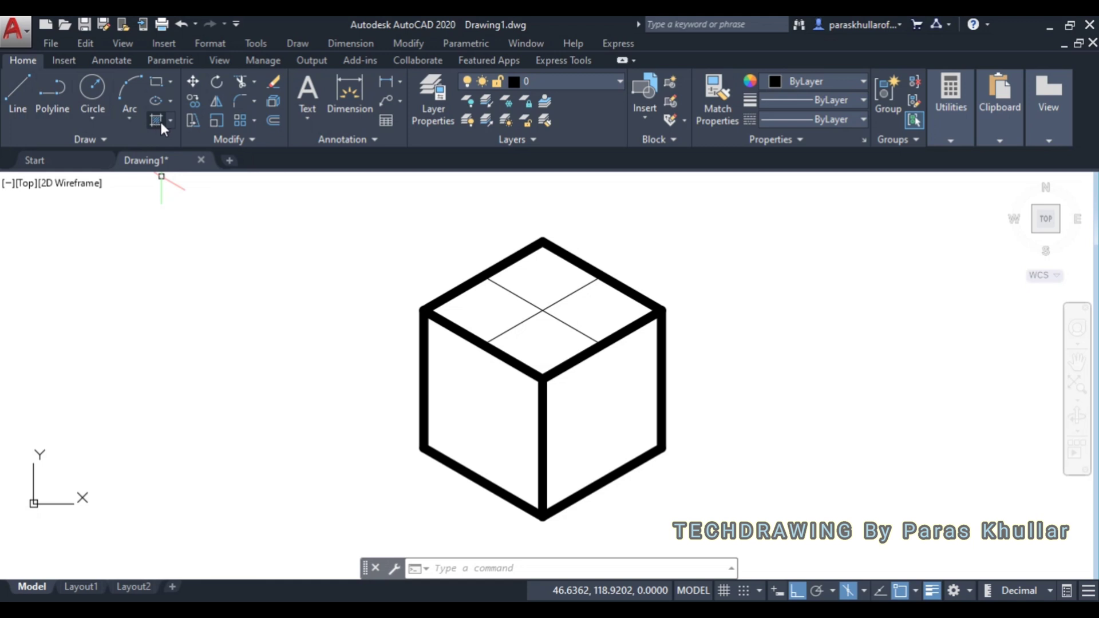
Place a point at the center of the top face, where the two midlines cross.
click(124, 138)
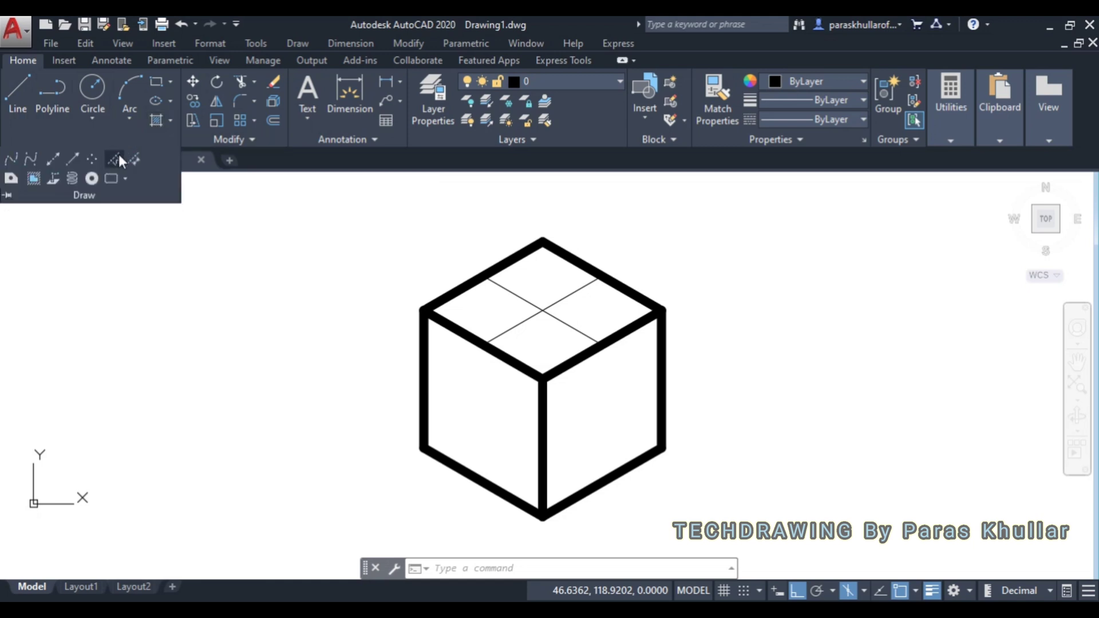
click(89, 159)
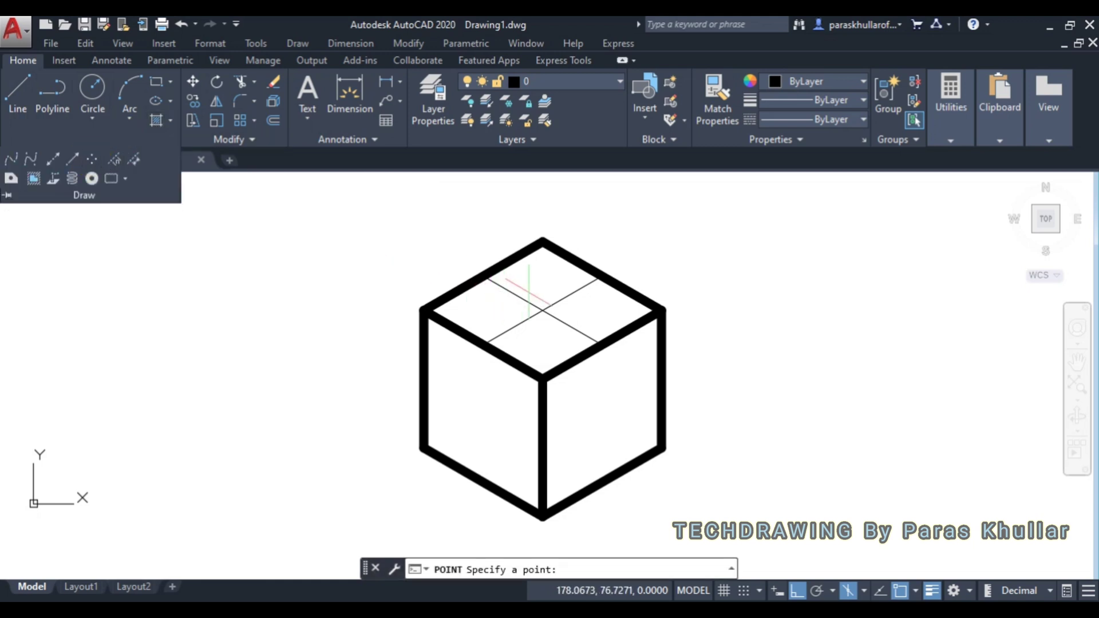
click(542, 311)
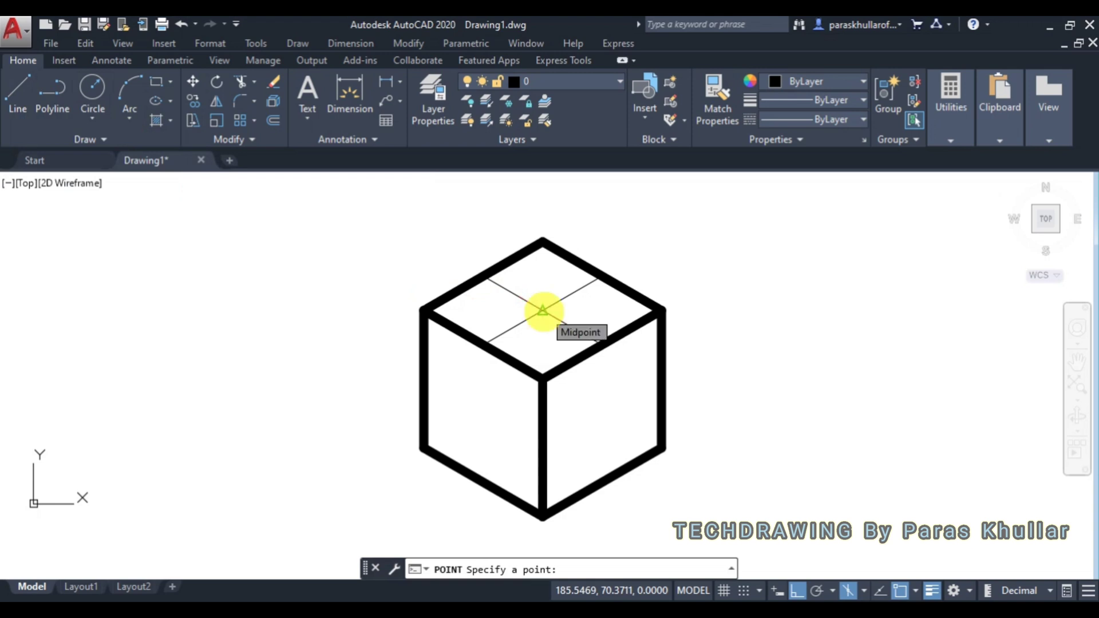
key(Escape)
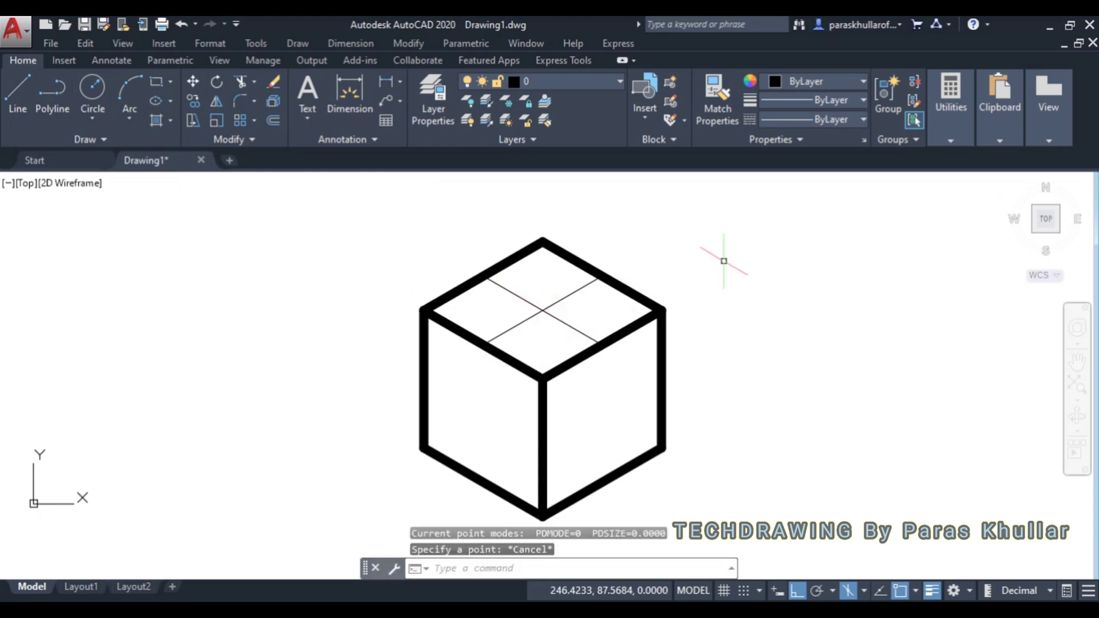
Use PTYPE to set the point style to a circle with a plus-shaped cross through it.
click(496, 564)
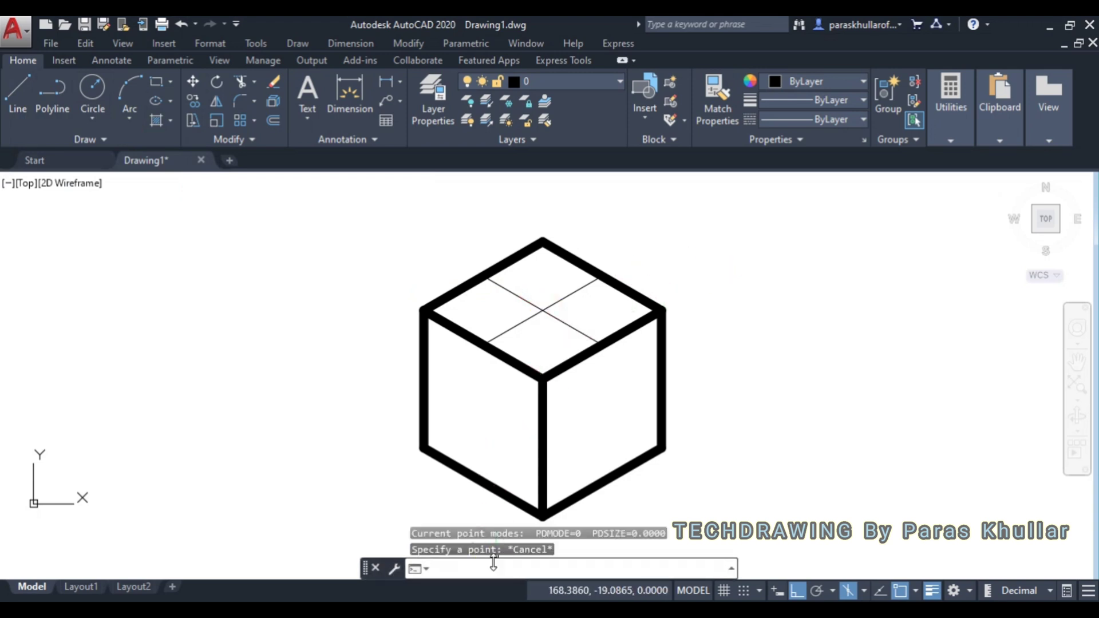
text(ptyp)
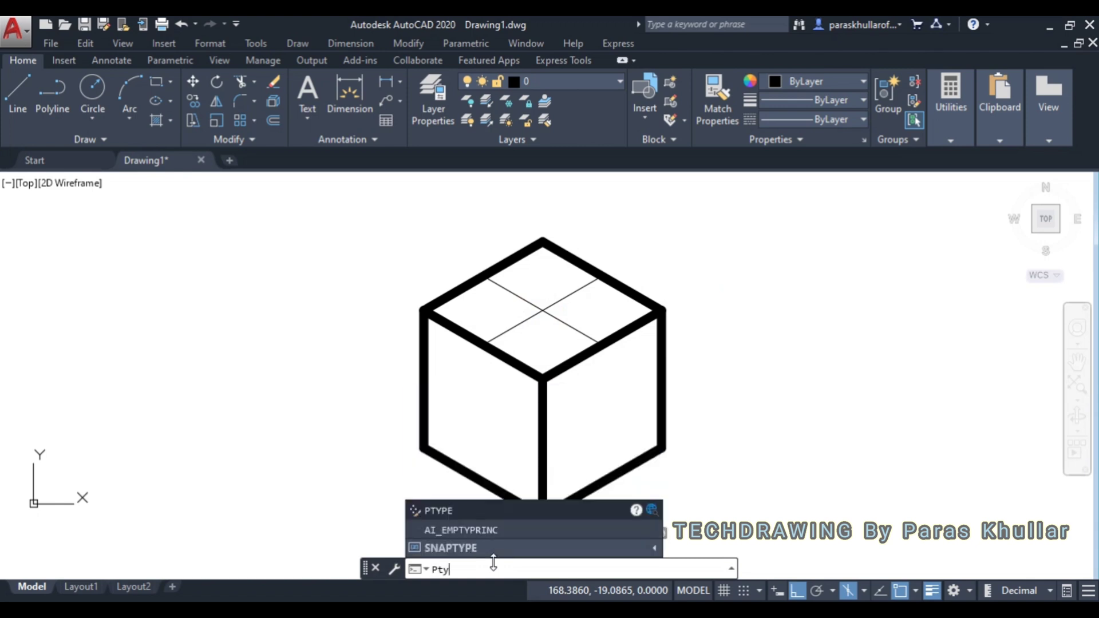
key(Return)
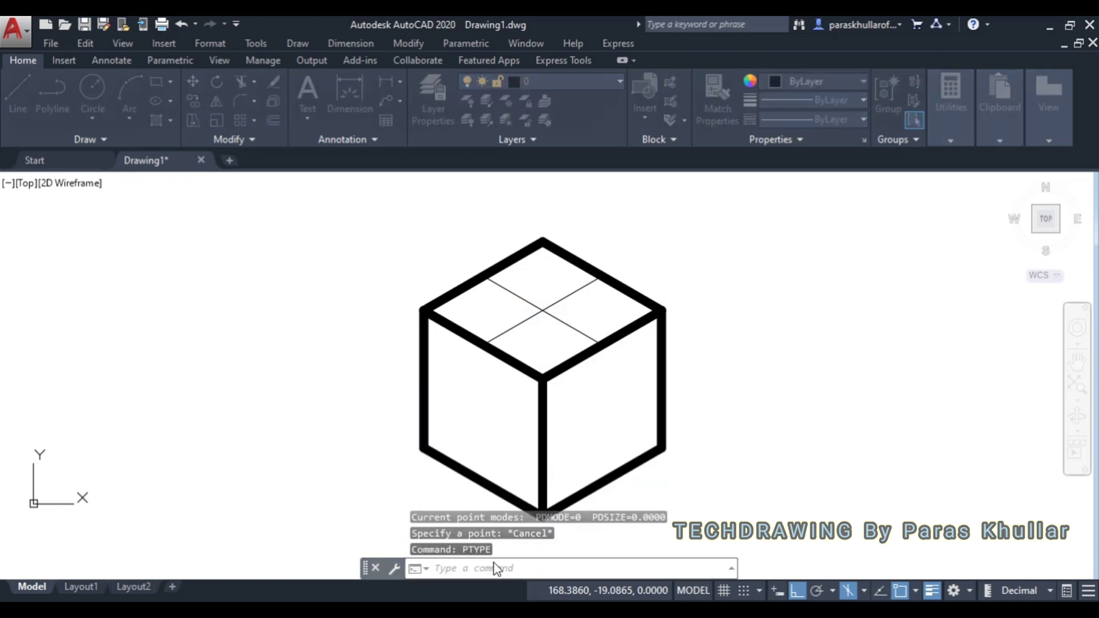
double_click(549, 240)
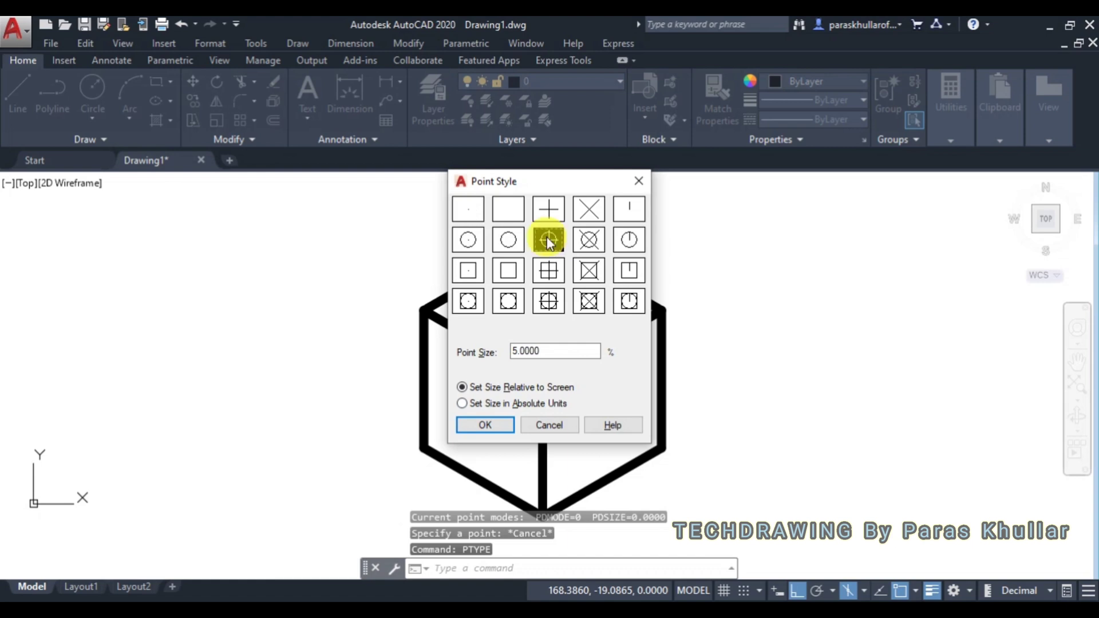
key(Escape)
key(Escape)
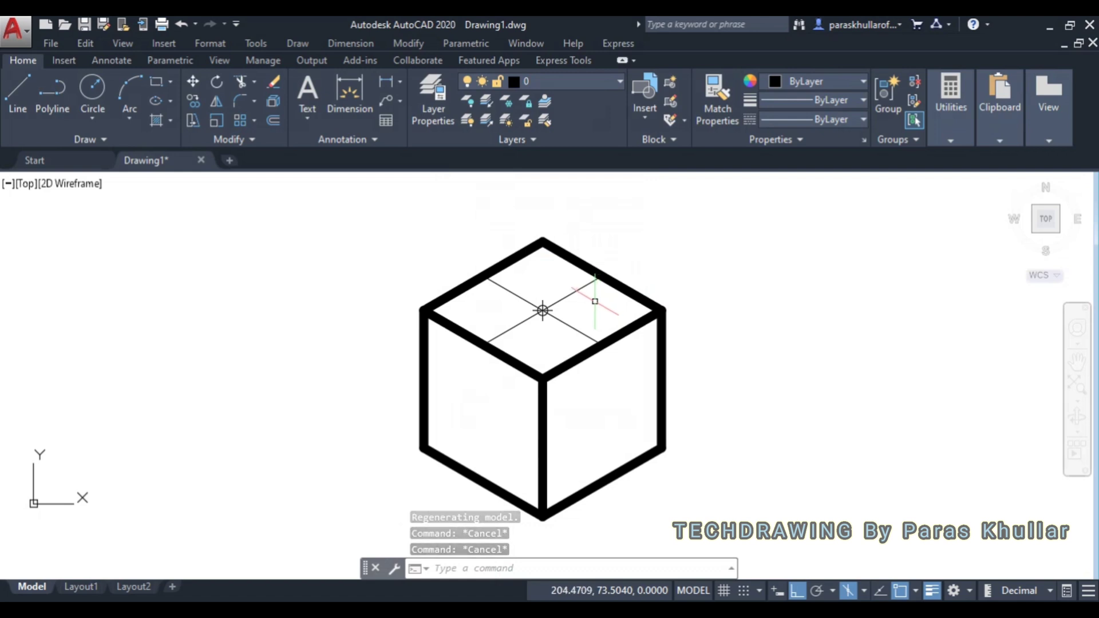
Erase the two midlines crossing the top face, keeping the center point.
click(577, 290)
click(564, 322)
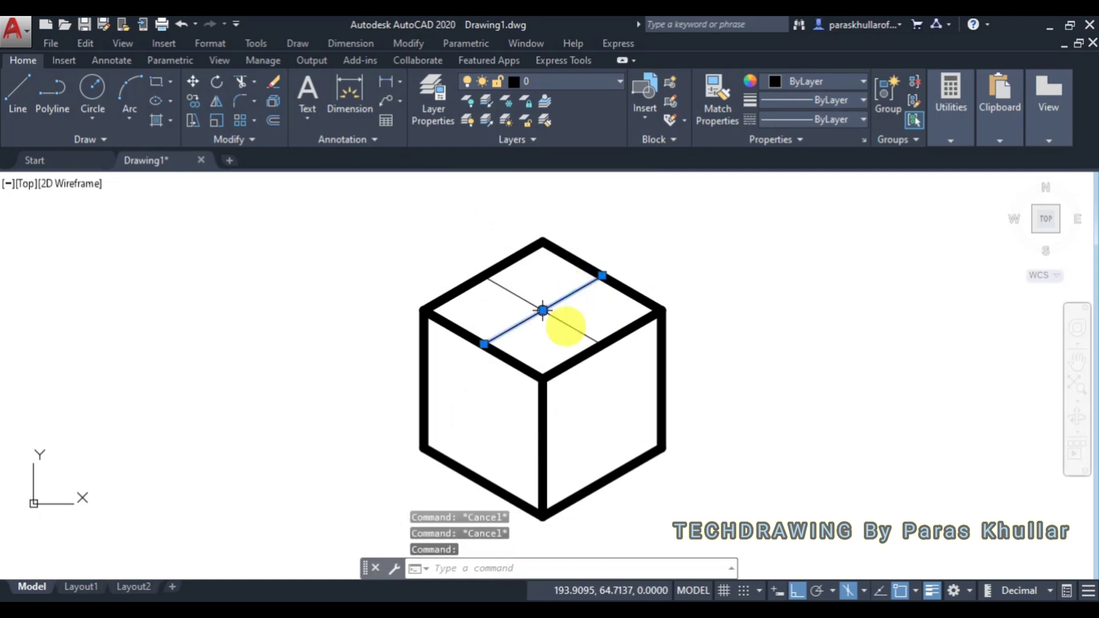
key(Delete)
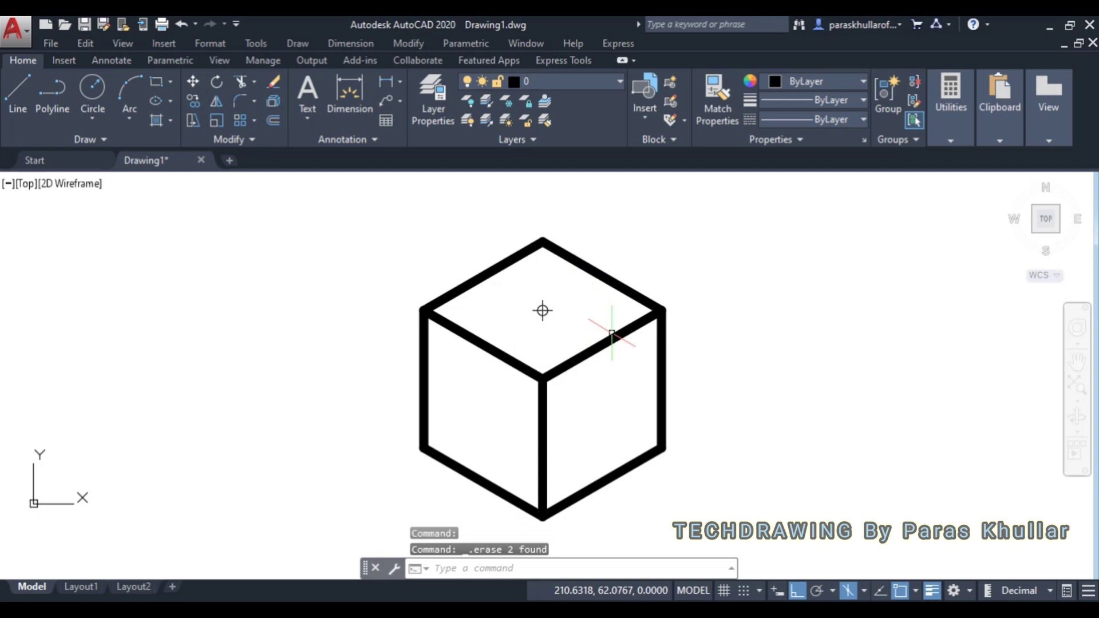
On Isoplane Top, draw a 15-unit line from the top face's center point toward its back-right edge.
click(16, 86)
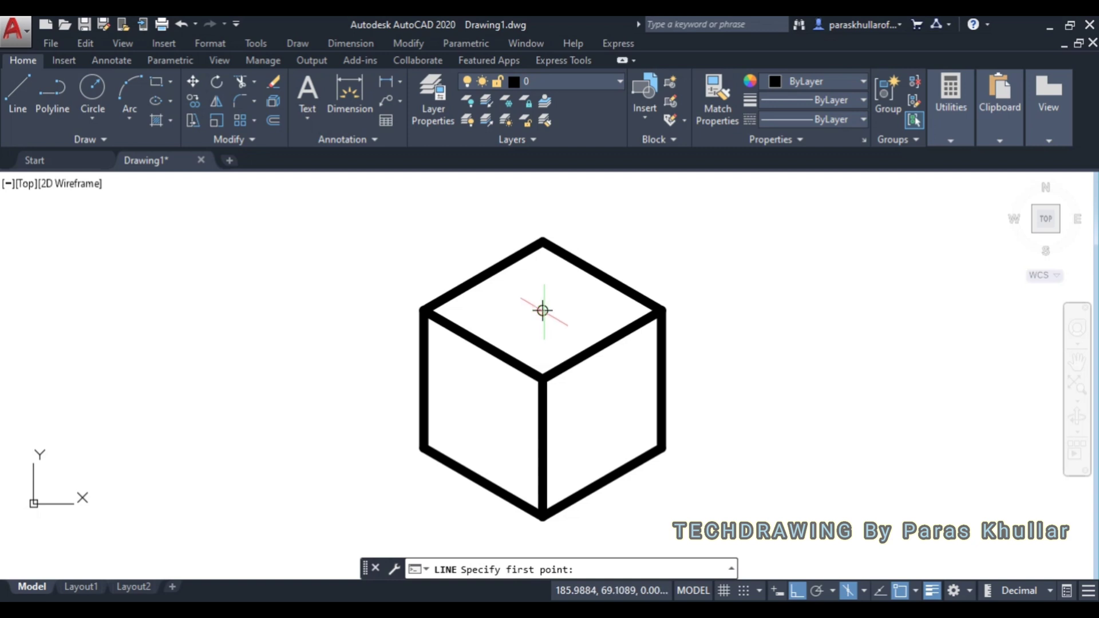
click(542, 310)
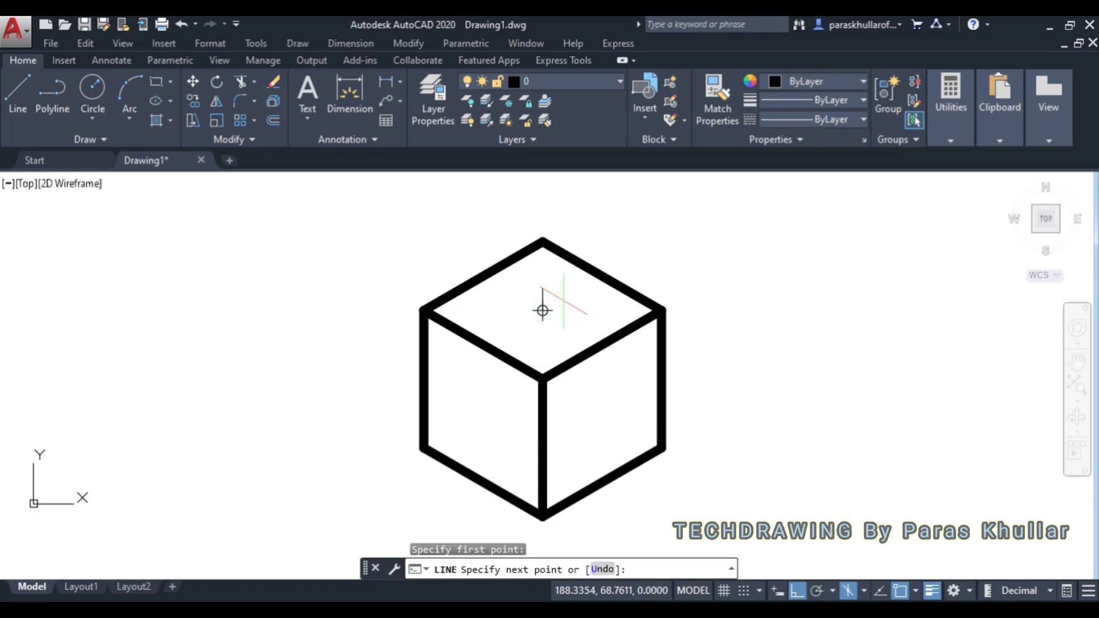
key(F5)
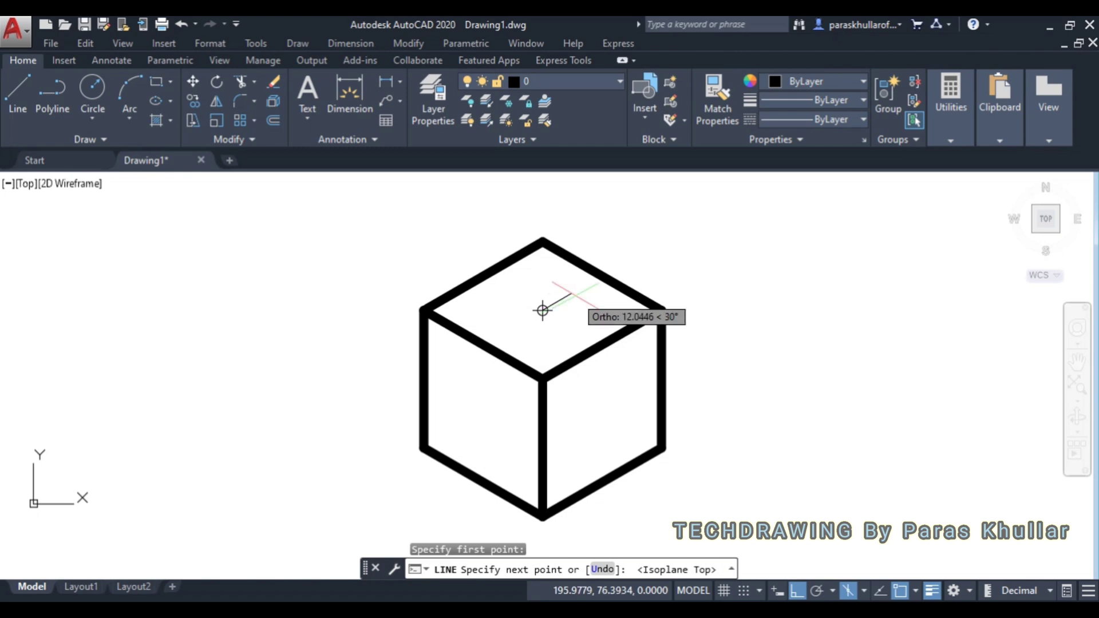
text(15)
key(Return)
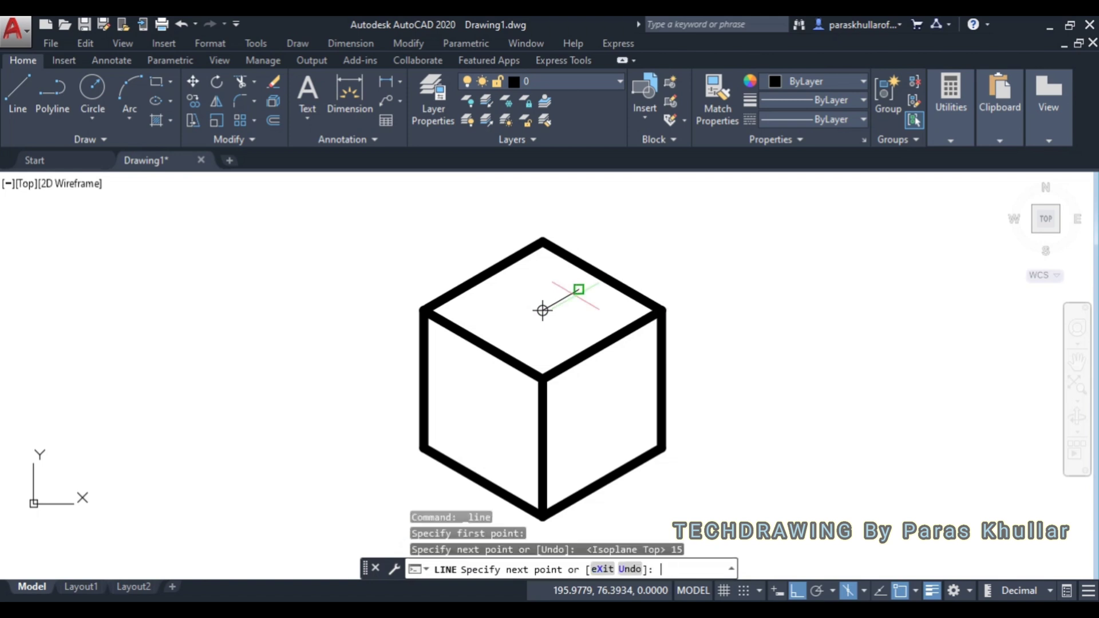
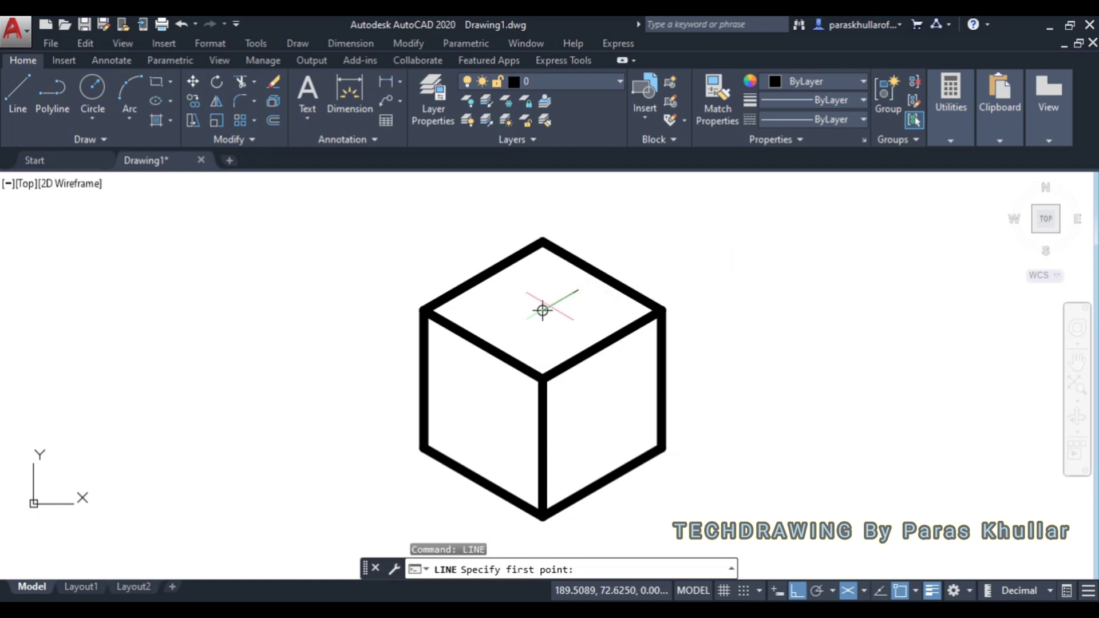
Draw a 15-unit line from the center point toward the top face's front-left edge.
click(542, 311)
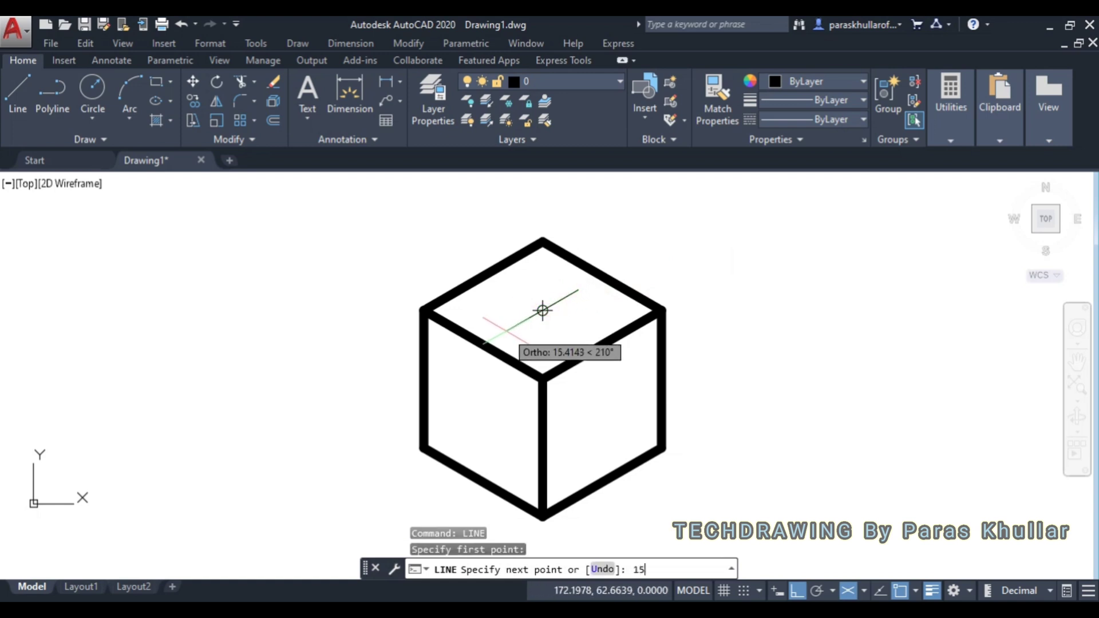
key(Return)
right_click(708, 252)
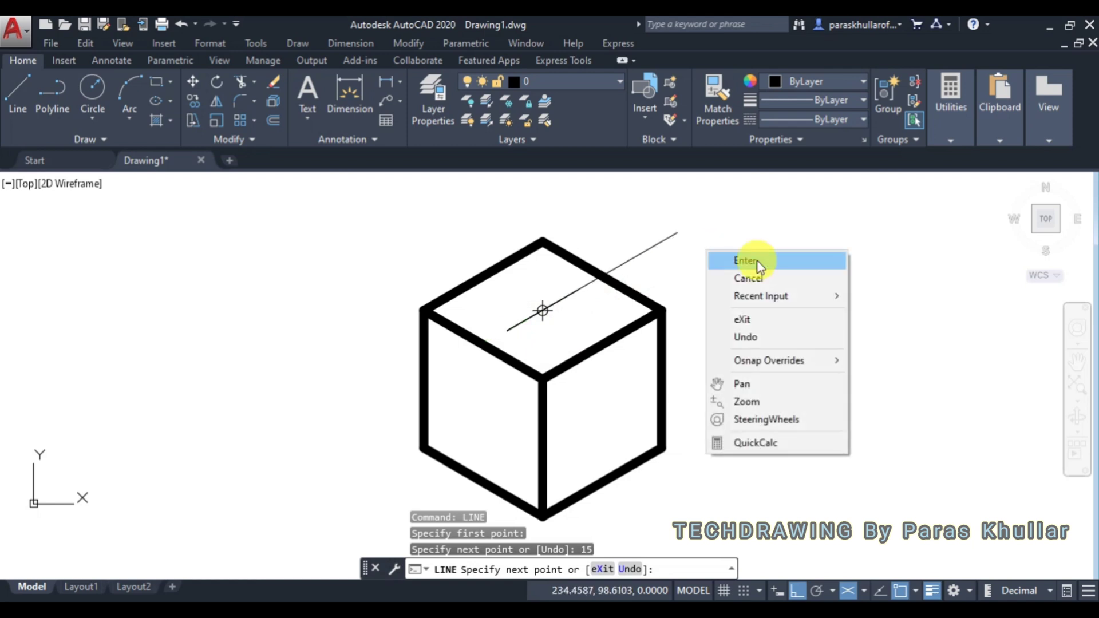
click(757, 260)
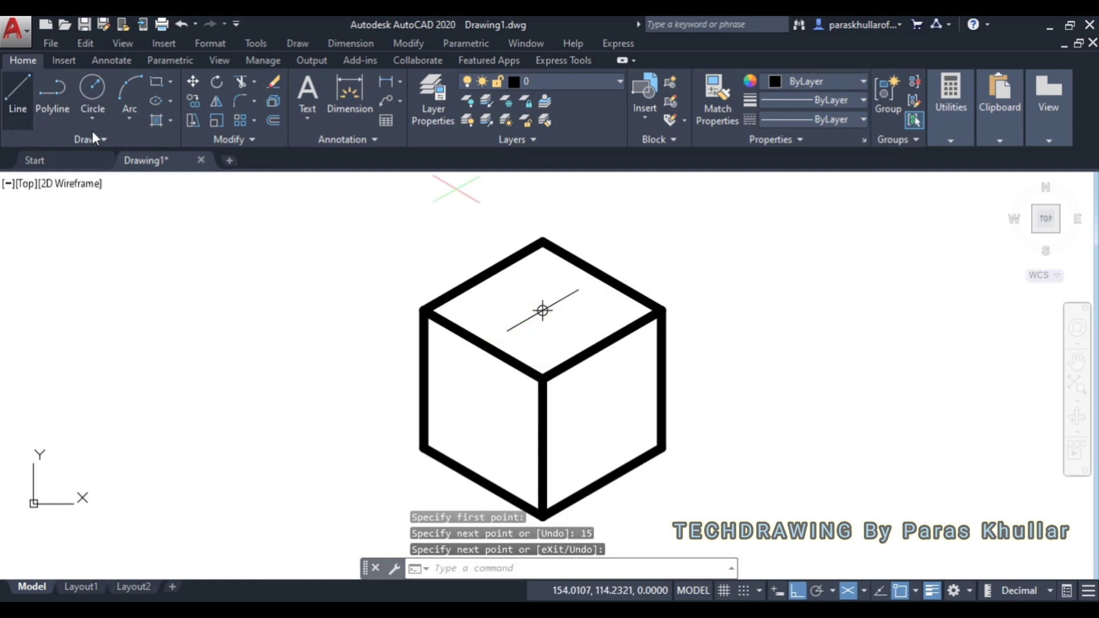
Draw a 15-unit line from the center point toward the top face's back-left edge.
key(Return)
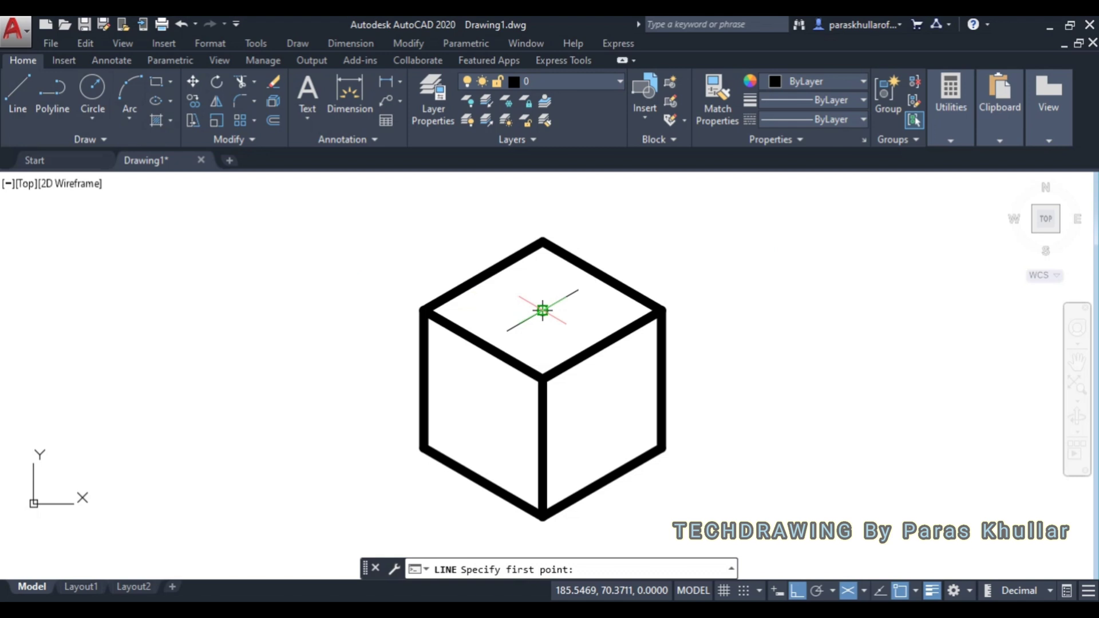
click(543, 311)
text(15)
key(Return)
right_click(762, 286)
click(762, 287)
Draw a 15-unit line from the center point toward the top face's front-right edge.
right_click(760, 249)
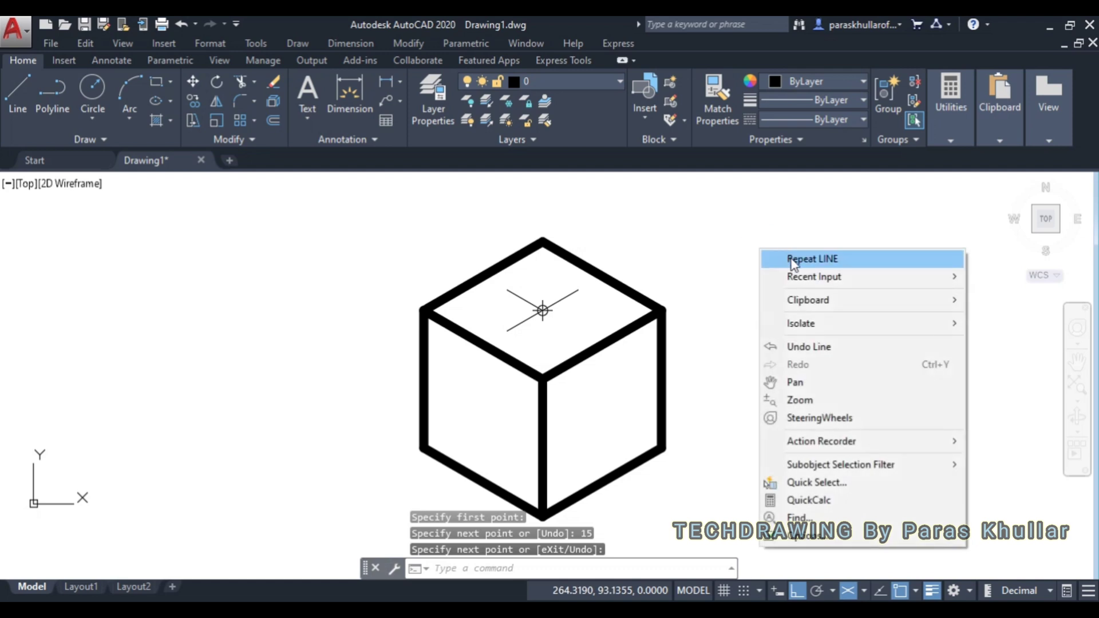
click(767, 253)
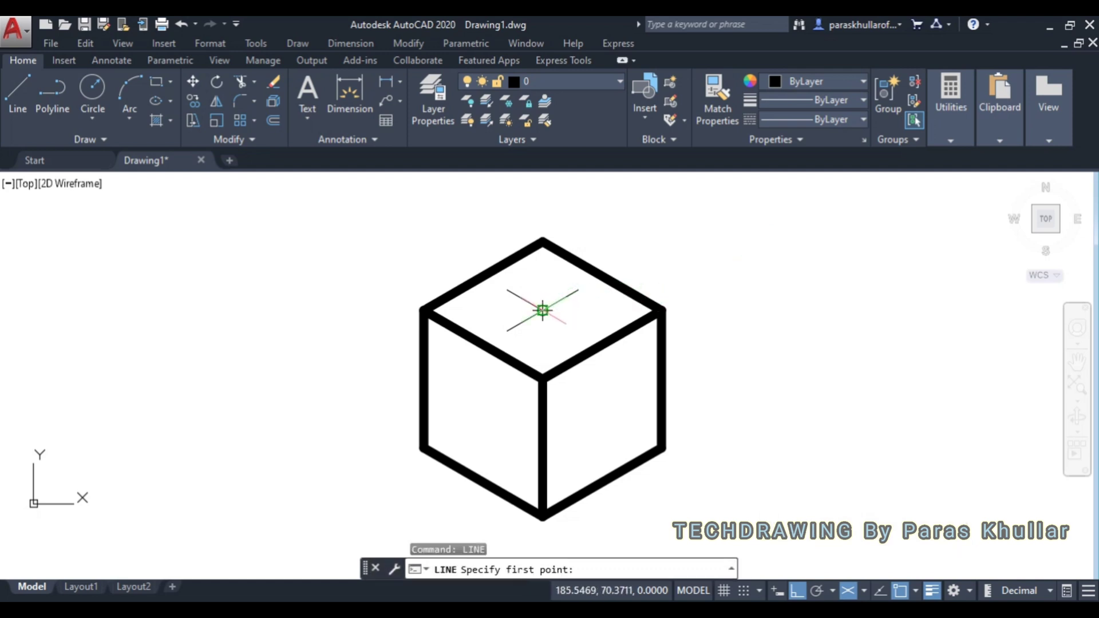
click(543, 310)
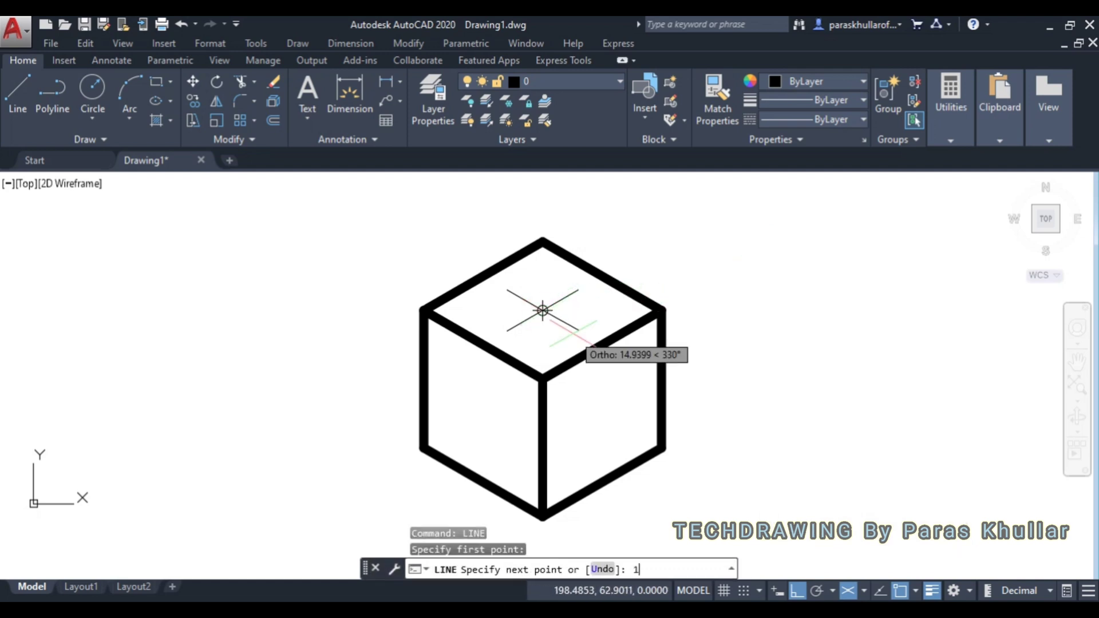
text(15)
key(Return)
right_click(708, 256)
click(739, 266)
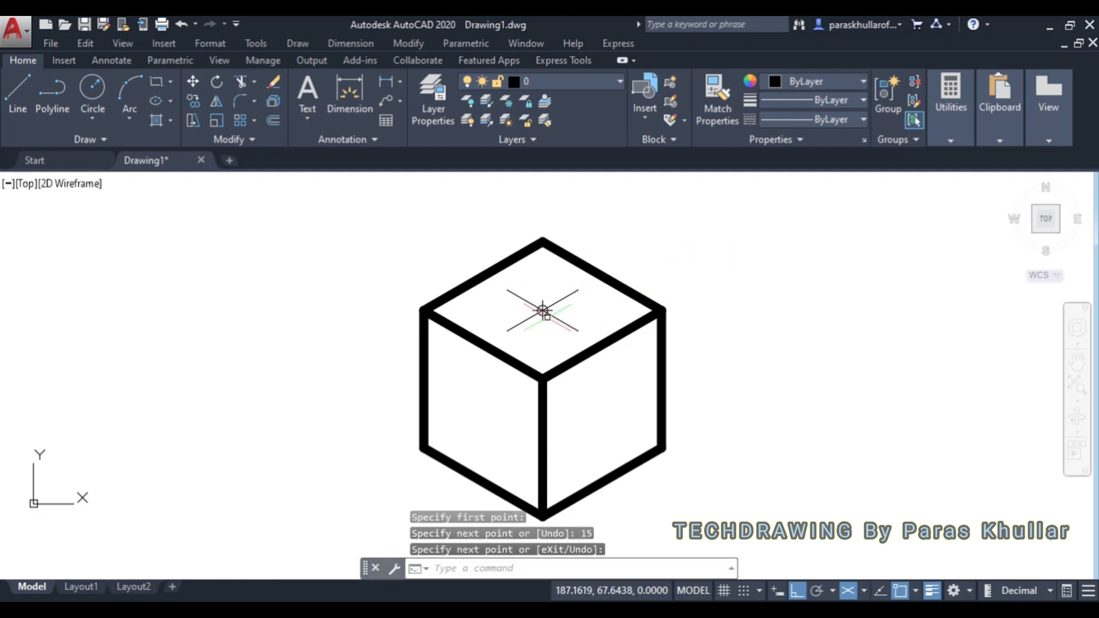
Copy the back-left and front-right center lines from the center point to both outer ends of the other two lines.
click(542, 310)
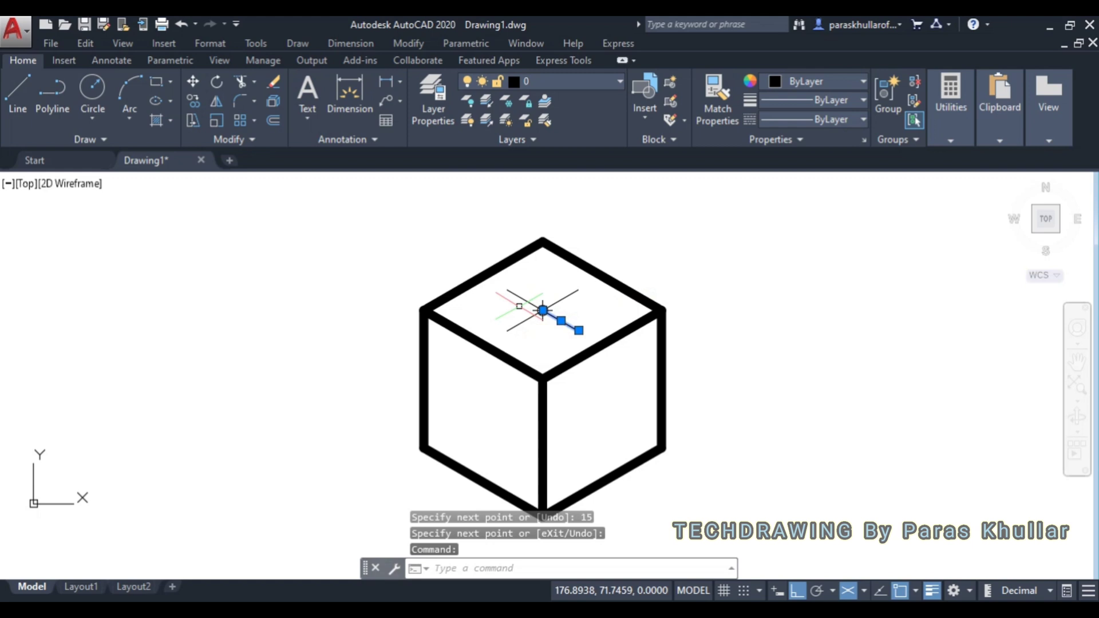
click(520, 301)
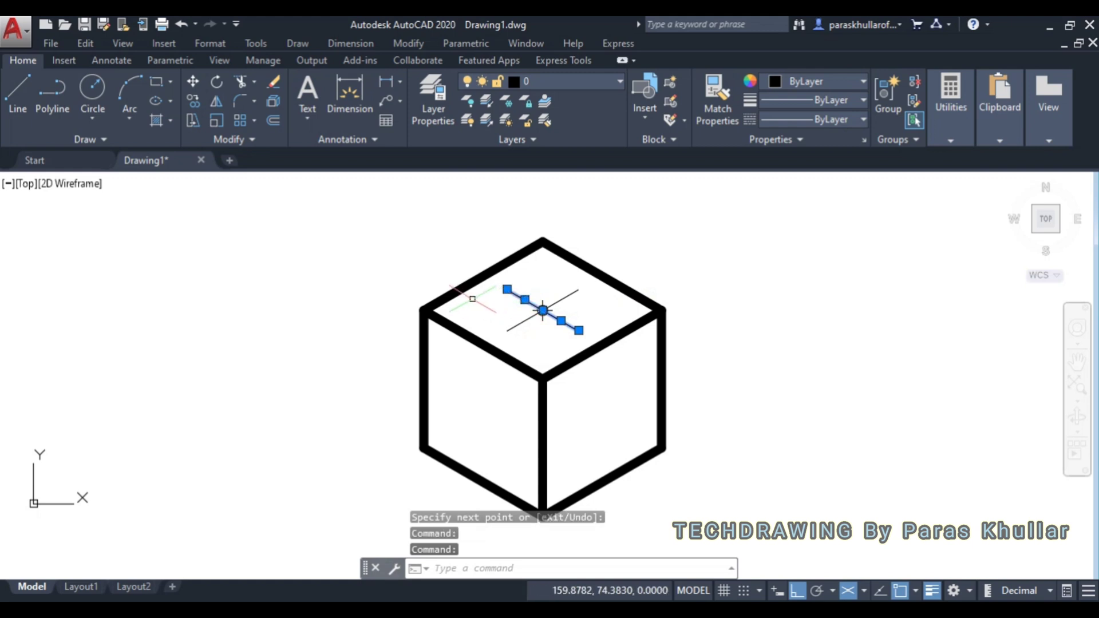
click(194, 101)
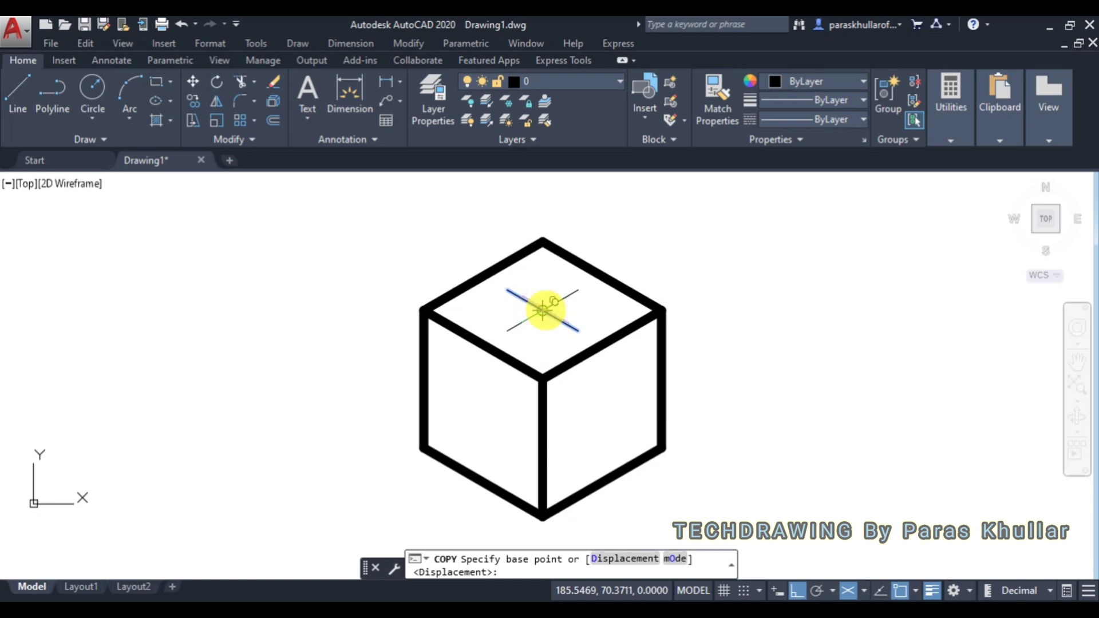
click(543, 311)
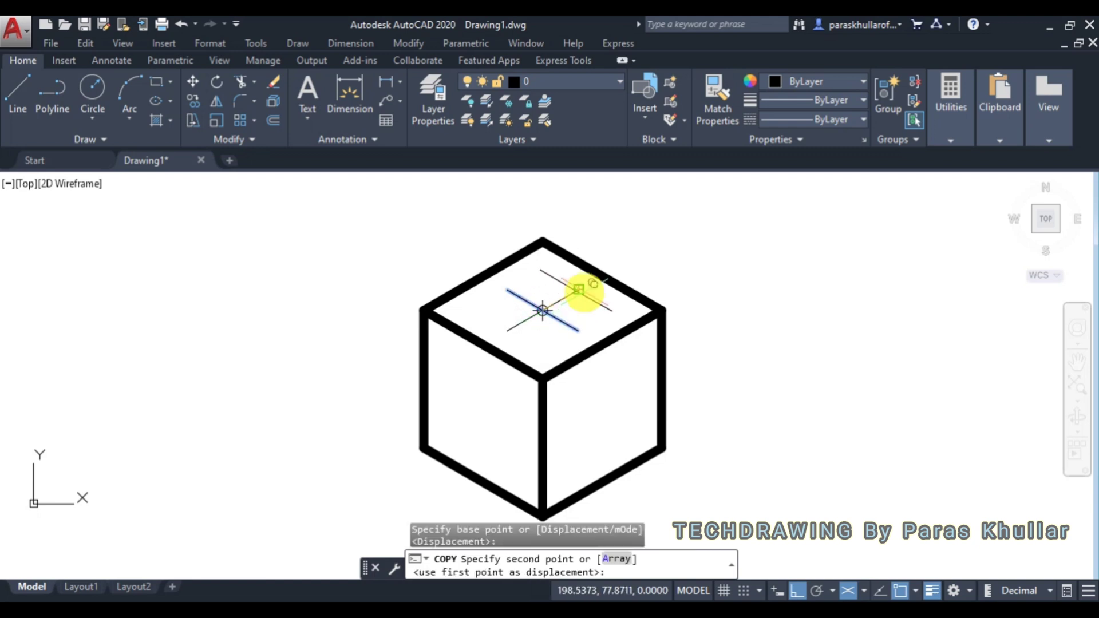
click(578, 289)
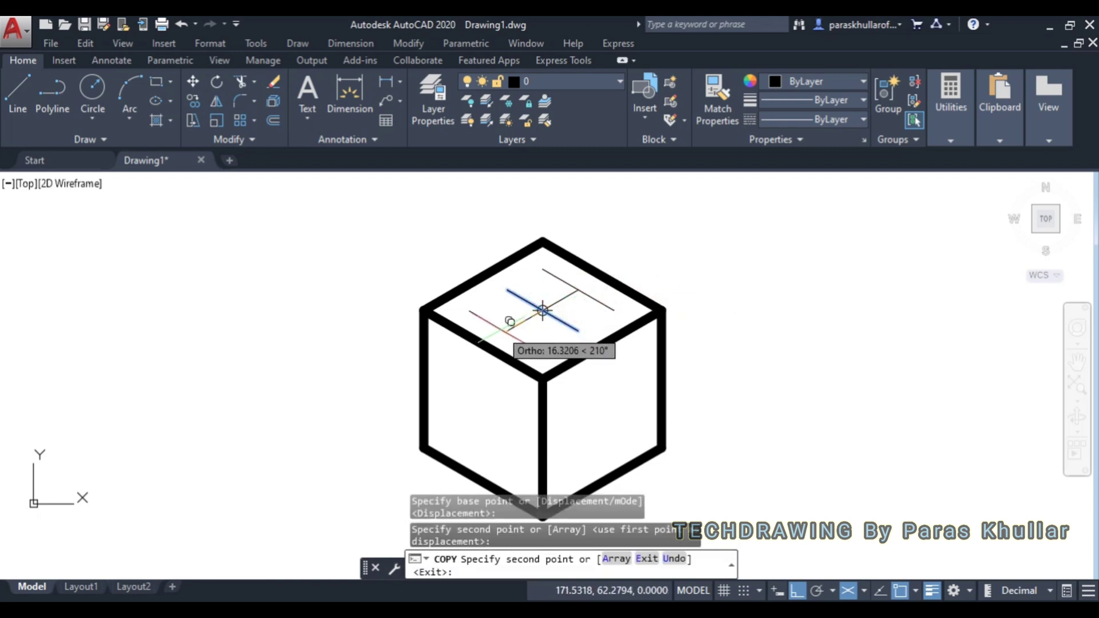
right_click(690, 261)
click(716, 266)
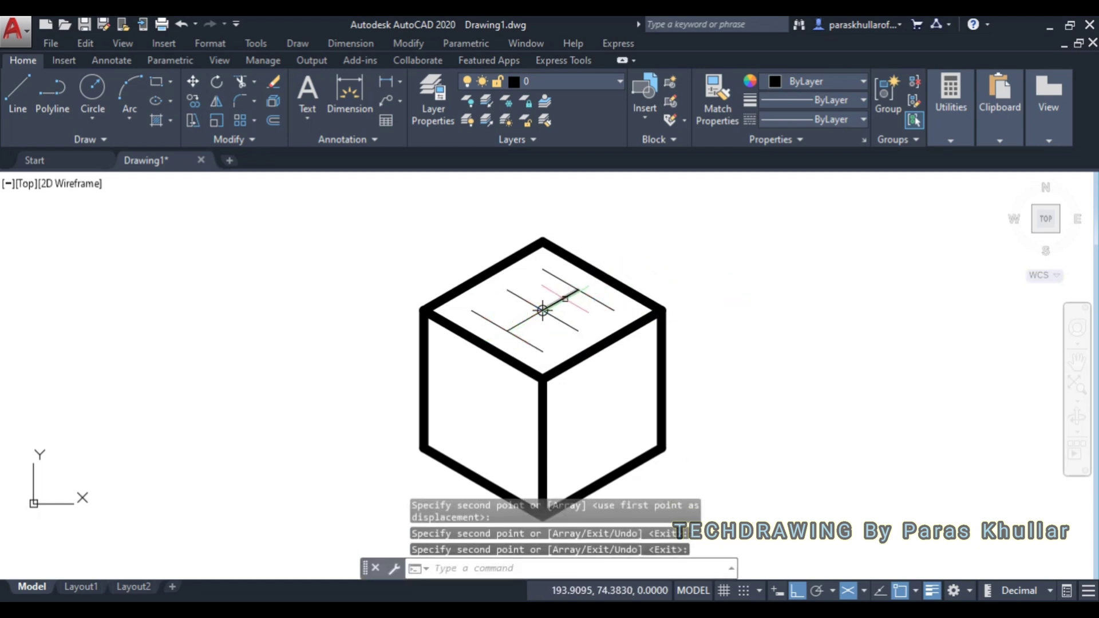
Copy the back-right and front-left center lines from the center point to both outer ends of the crossing lines, closing the inner square.
click(543, 310)
click(525, 321)
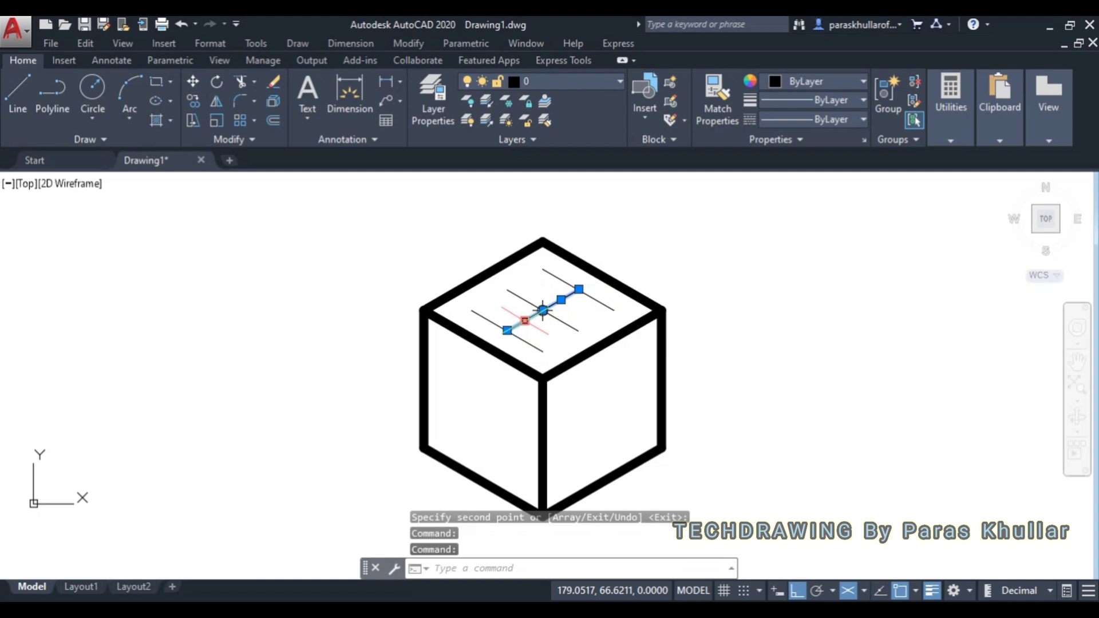
click(195, 101)
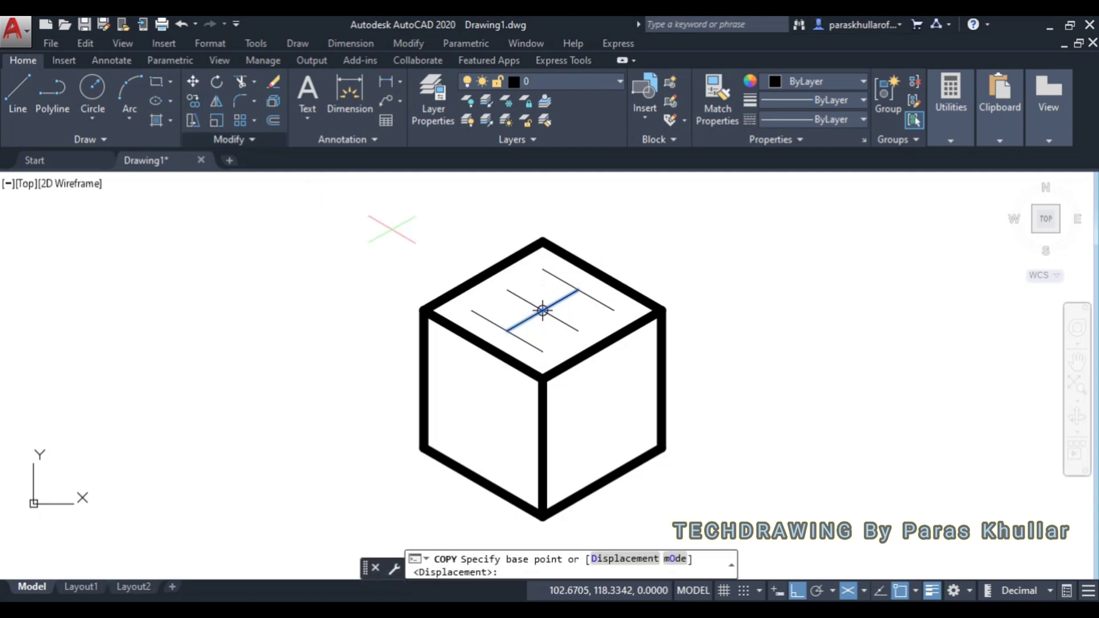
click(543, 310)
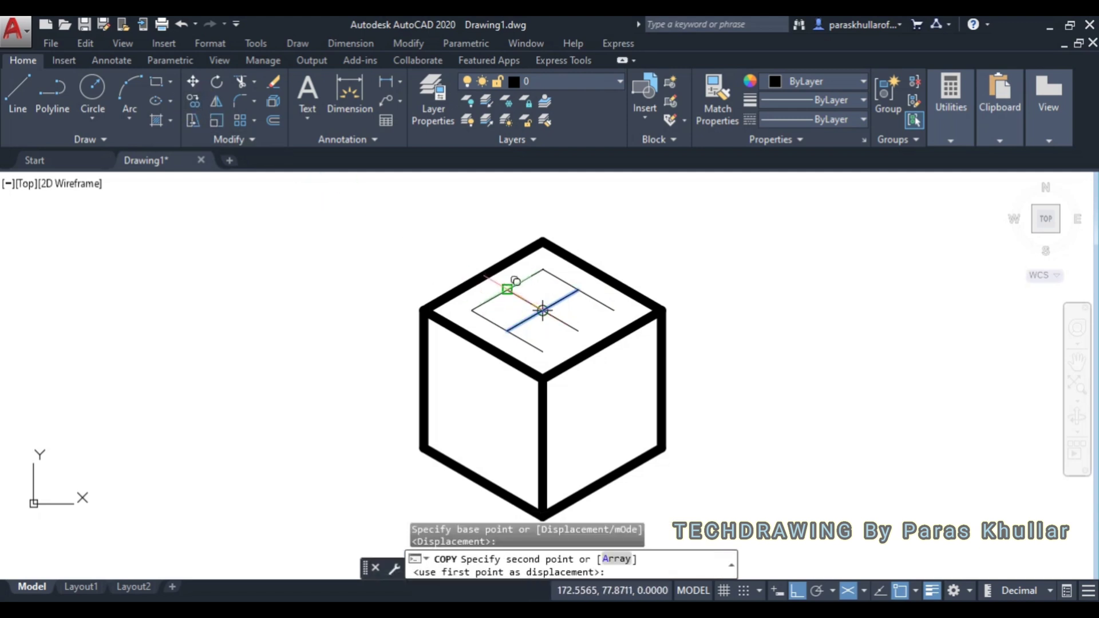
click(507, 290)
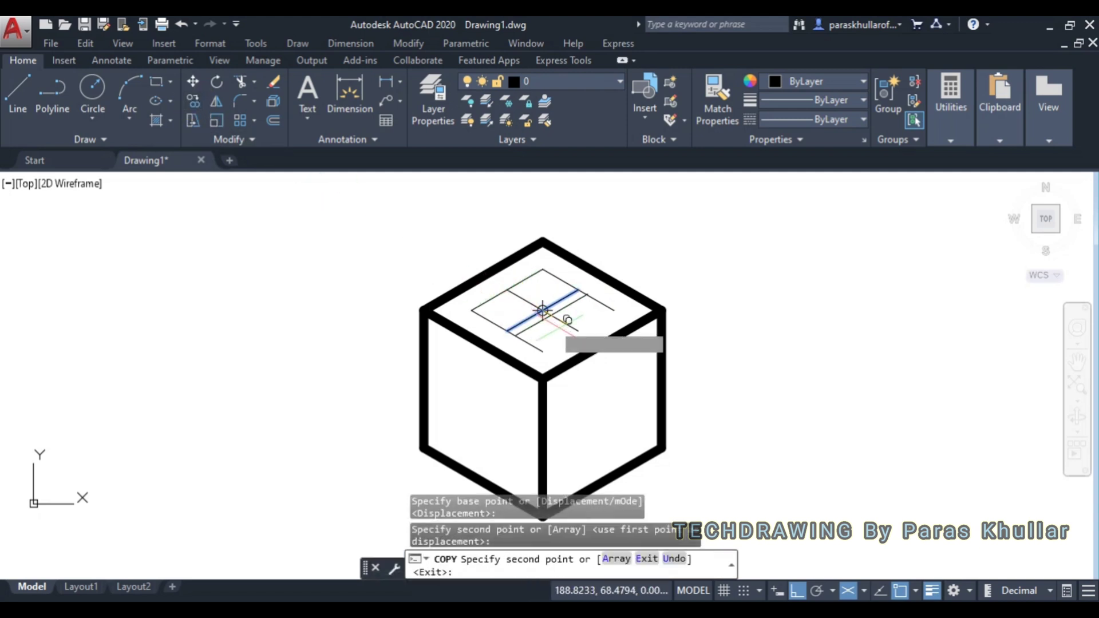
click(580, 330)
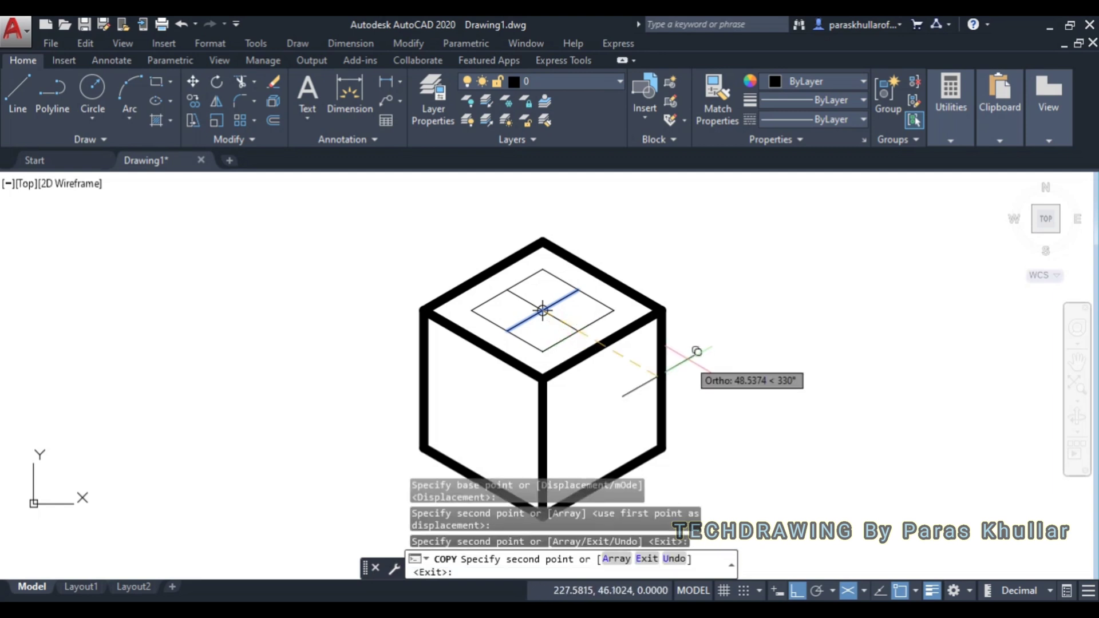
key(Escape)
key(Escape)
key(Escape)
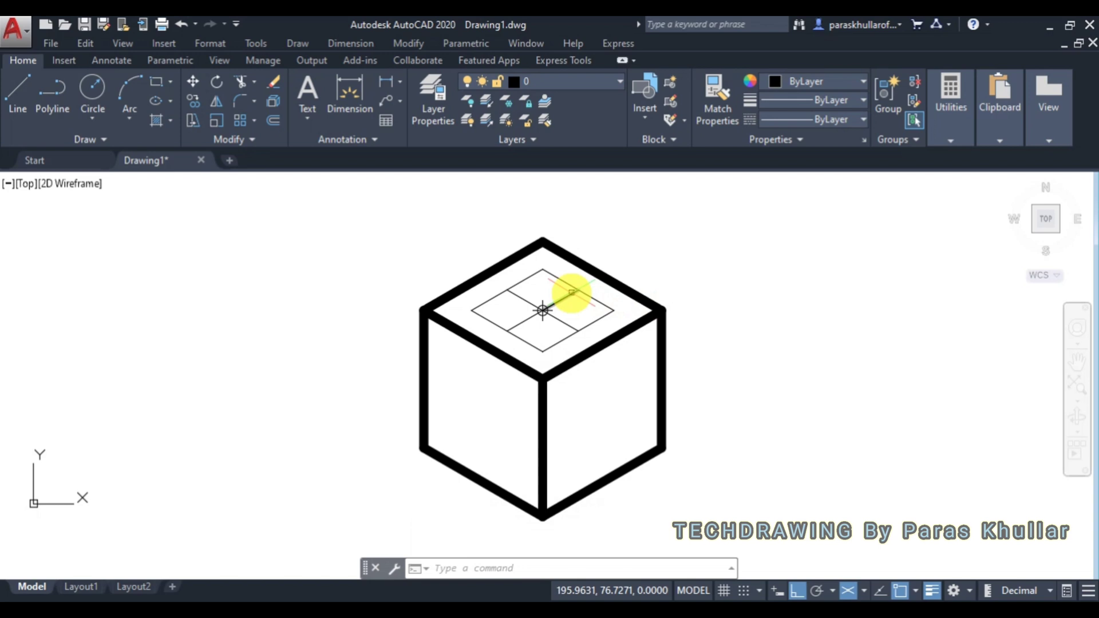
Erase the four 15-unit construction lines radiating from the center point inside the inner square.
click(572, 293)
click(522, 296)
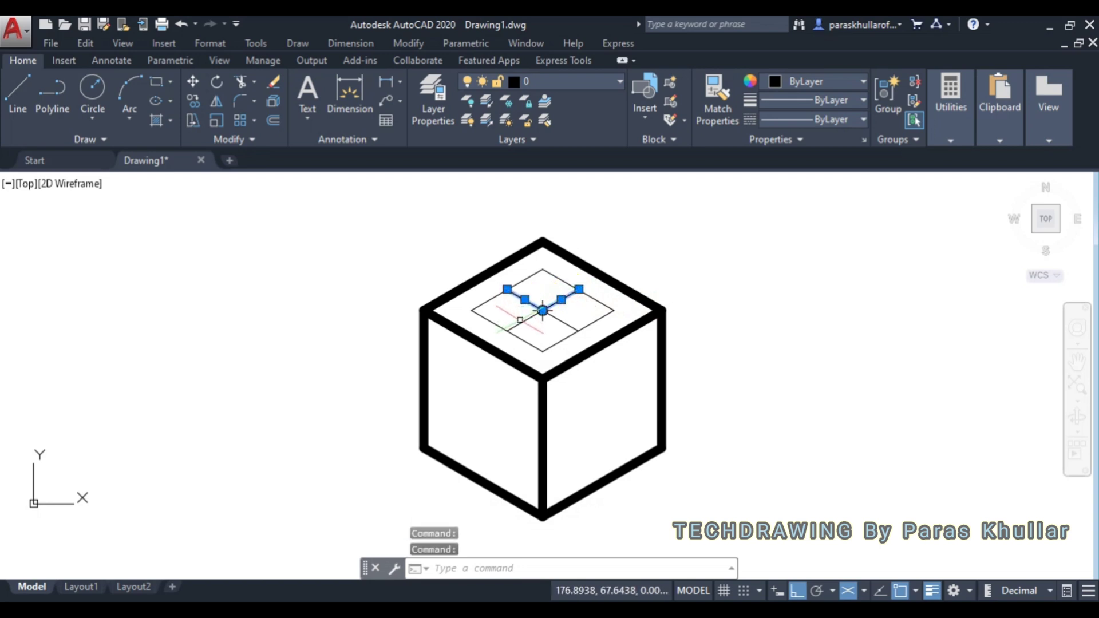
click(518, 320)
click(564, 321)
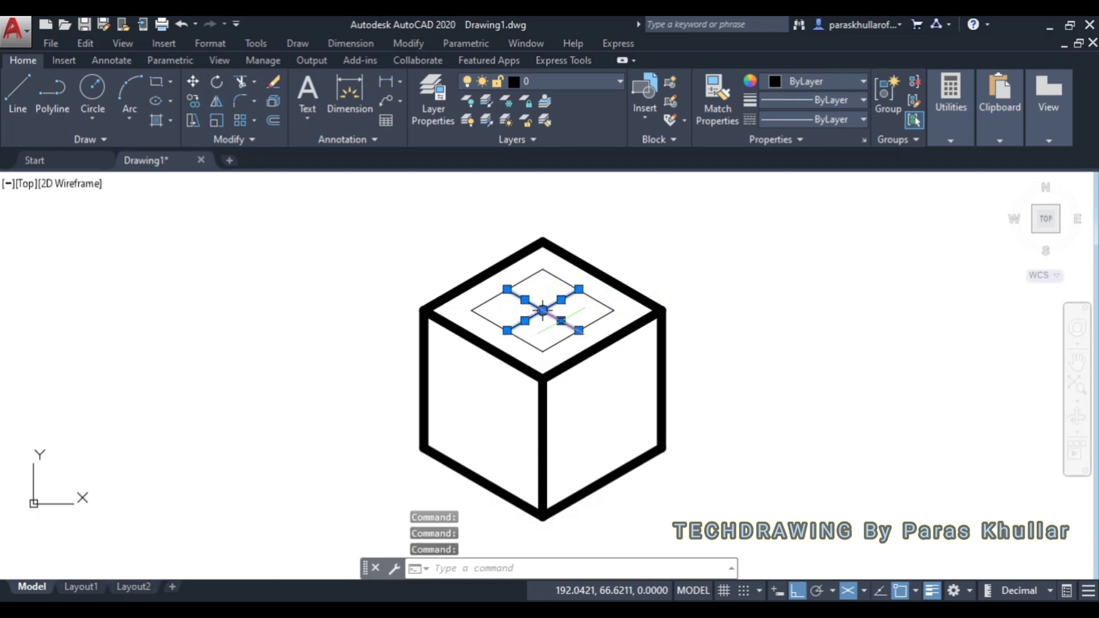
key(Delete)
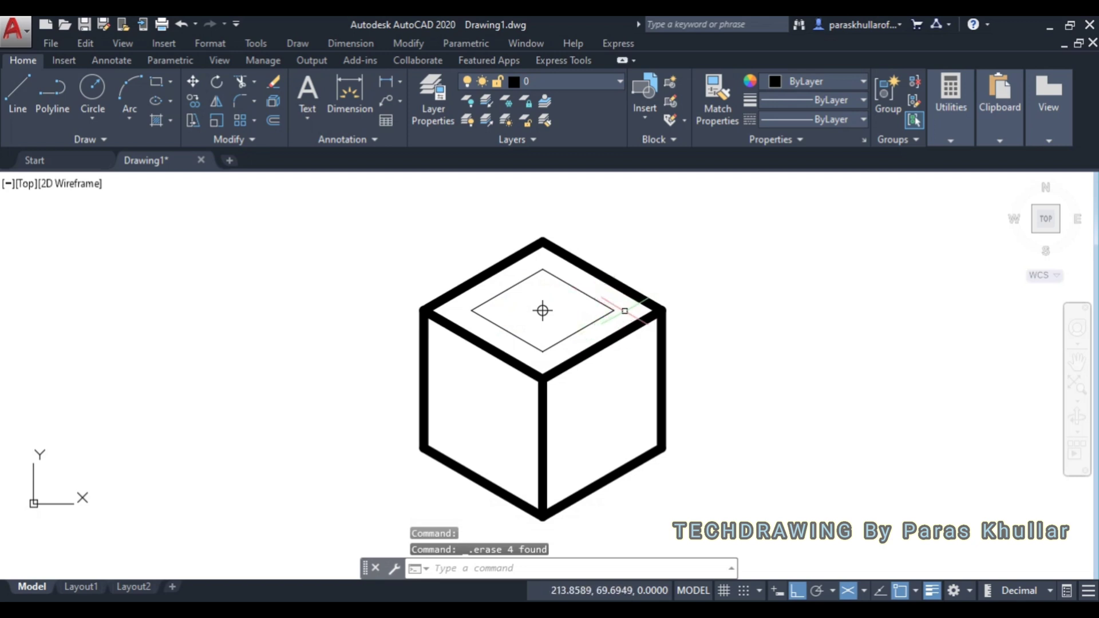
Set the lineweight of the top face's outer edges and inner square to 1.00 mm.
click(409, 226)
click(665, 381)
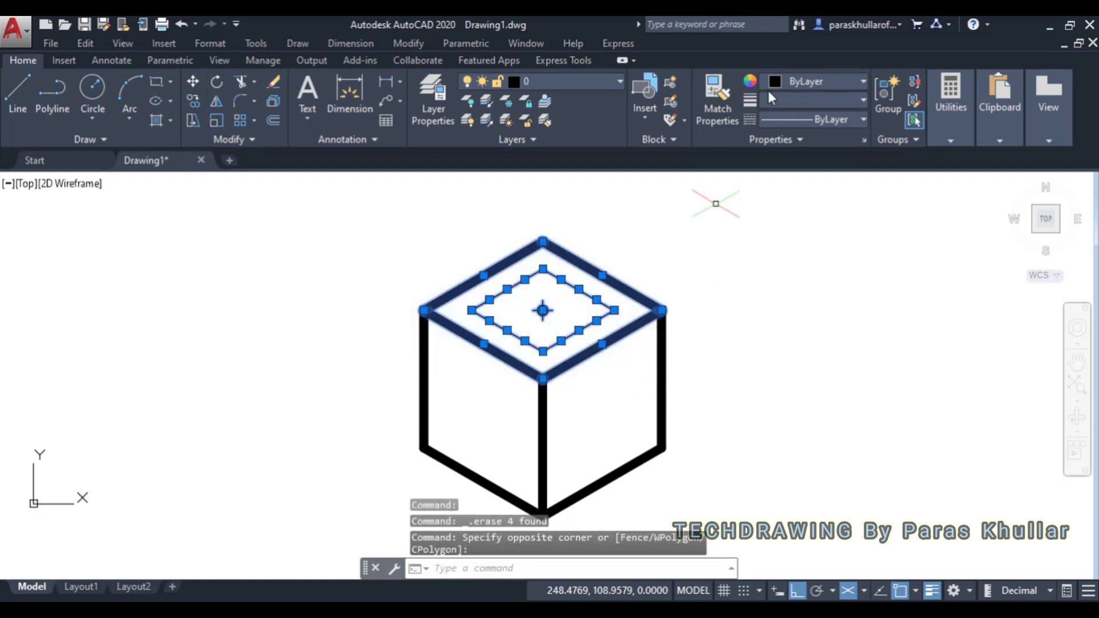
click(798, 119)
click(797, 102)
click(799, 100)
scroll(824, 207, down, 1)
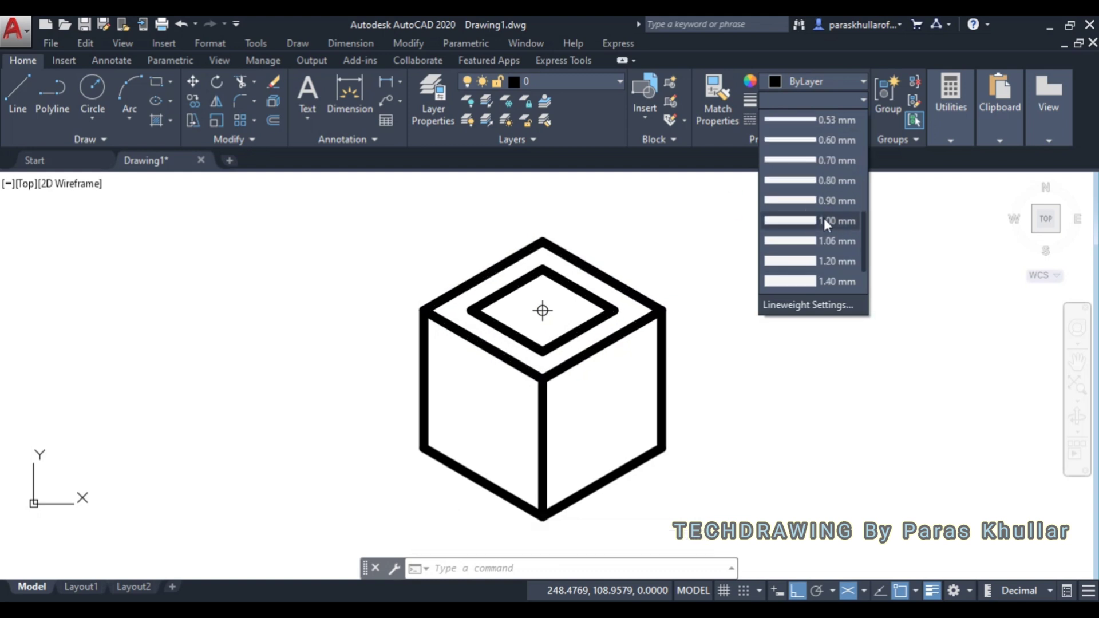
click(825, 220)
key(Escape)
key(Escape)
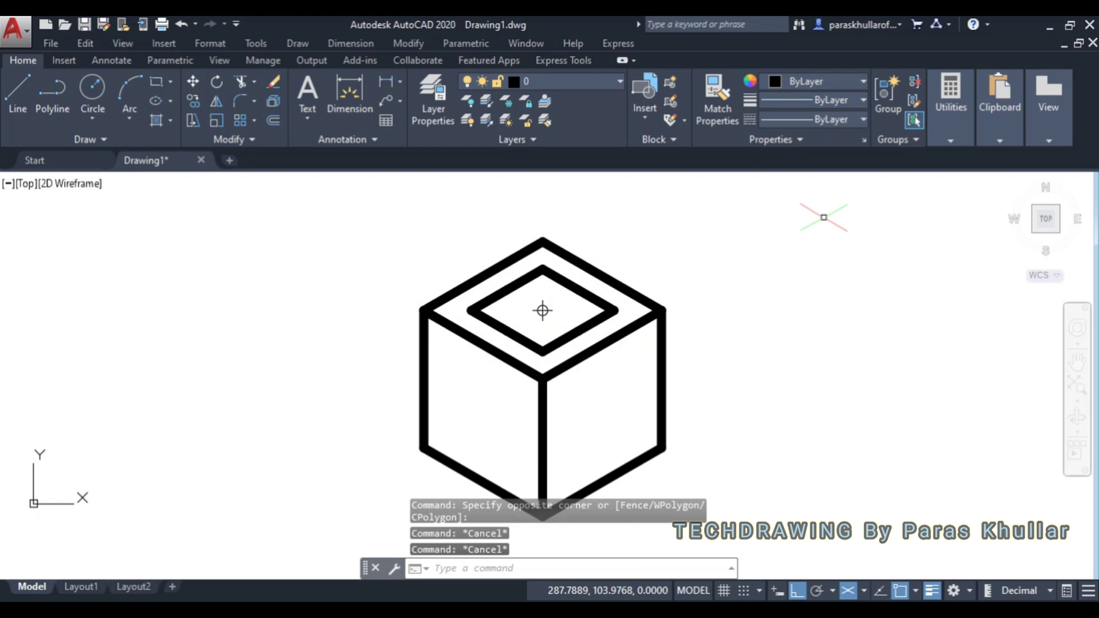
Draw a 50-unit vertical line upward from the top face's center point using the right isoplane.
middle_drag(748, 331, 737, 373)
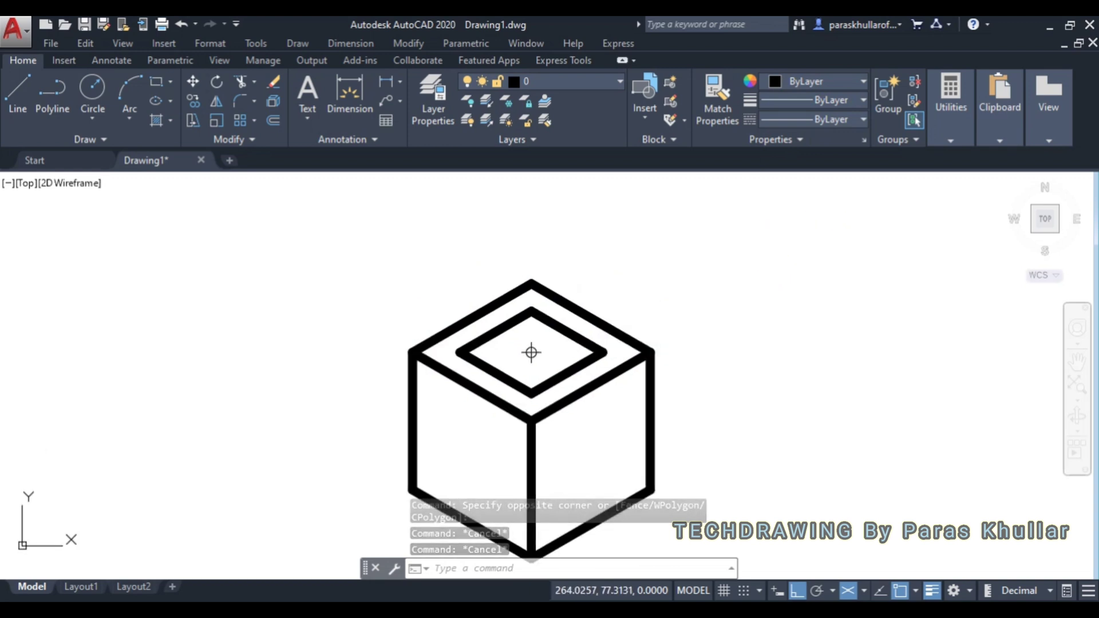
click(18, 91)
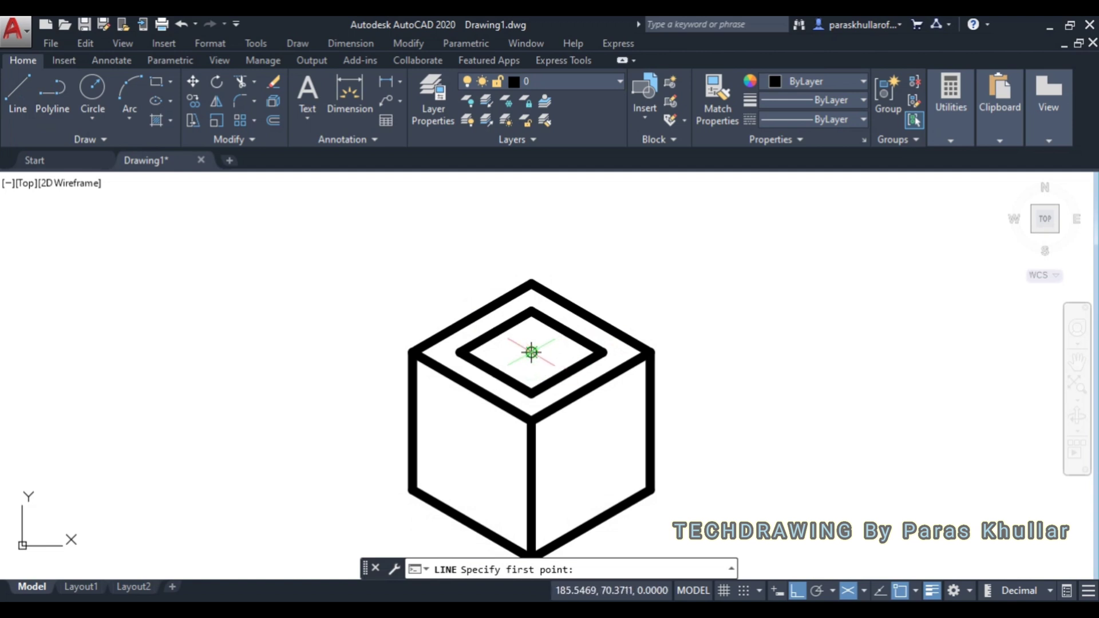
click(531, 352)
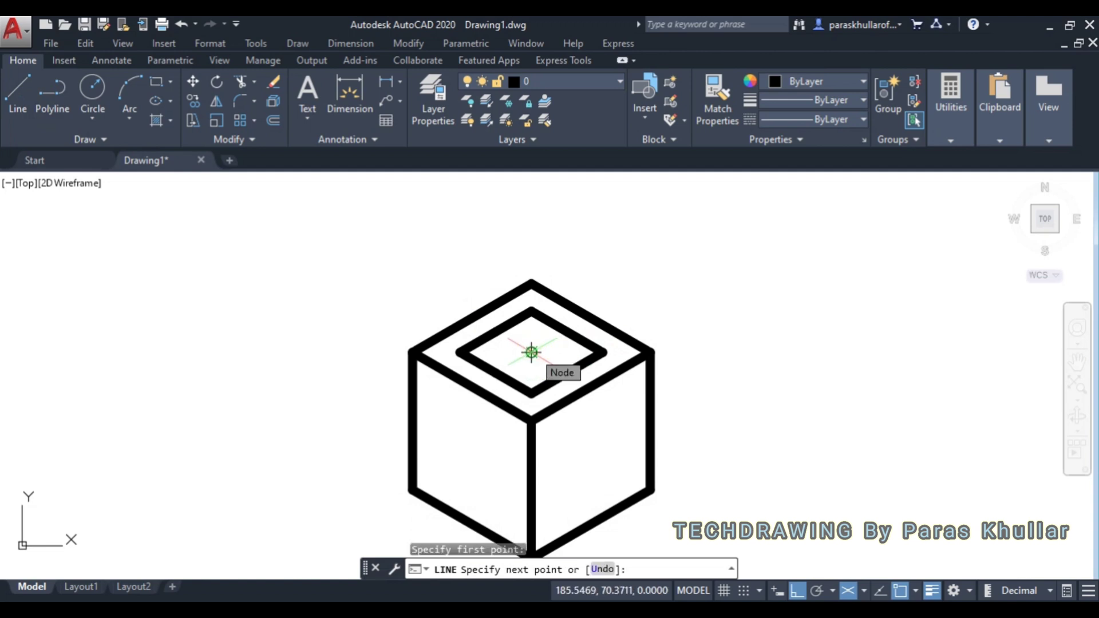
key(F5)
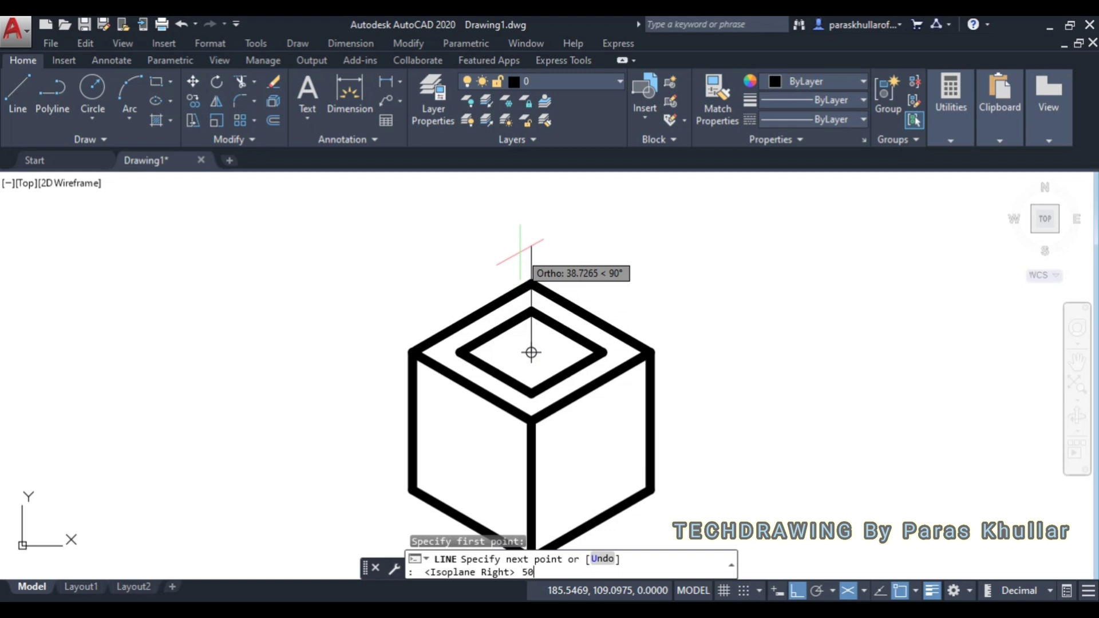
key(Return)
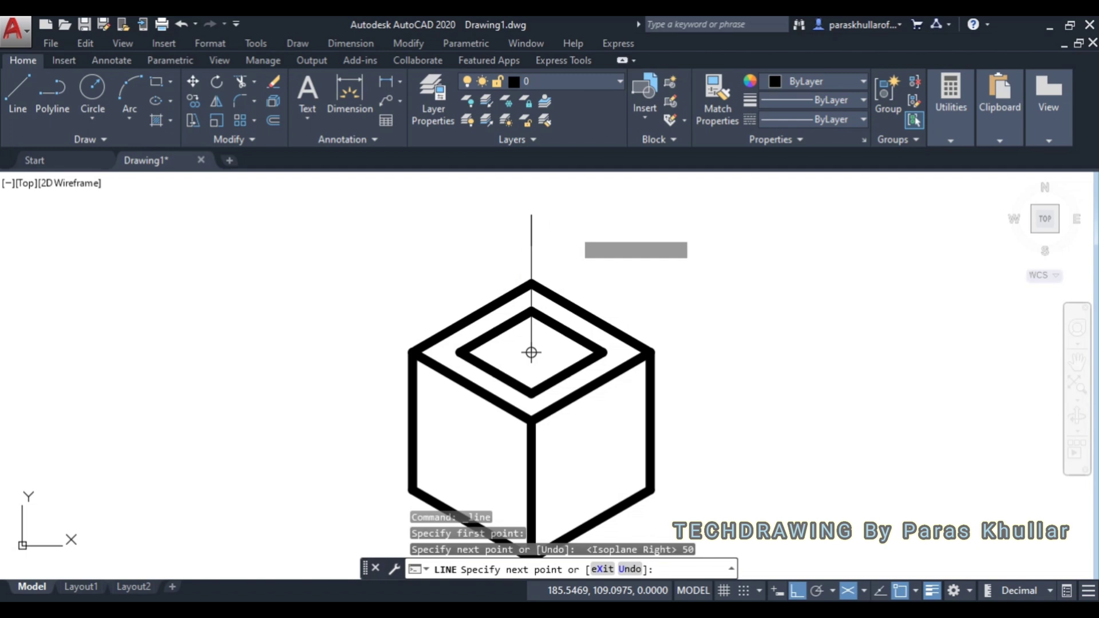
With Ortho off, draw the sloping edge from the apex to the inner square's right corner, and erase the vertical construction line.
click(585, 184)
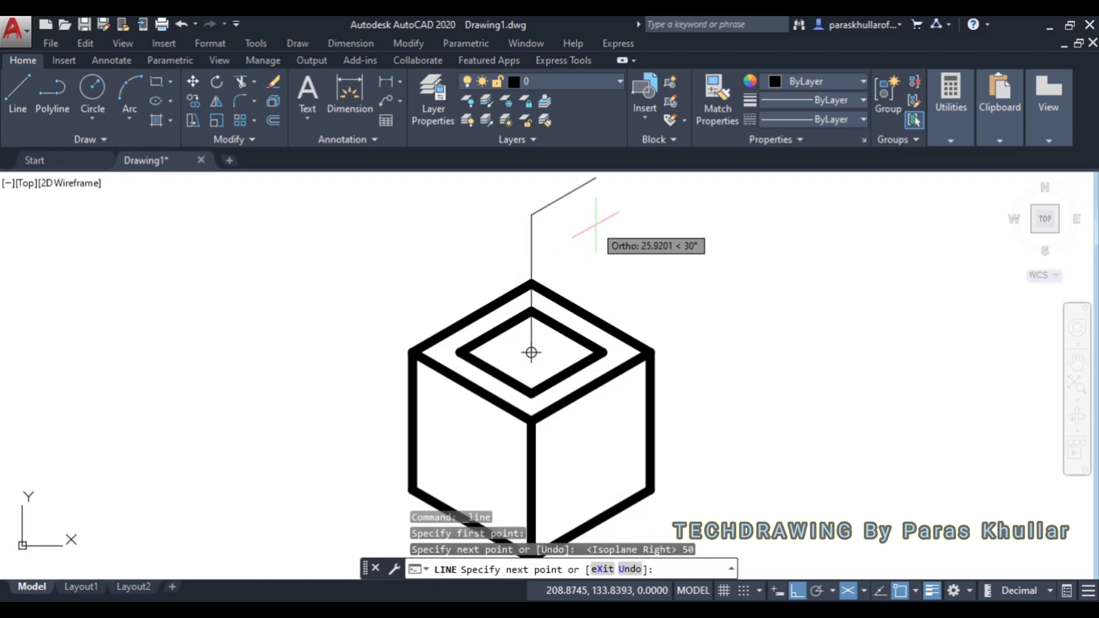
key(F8)
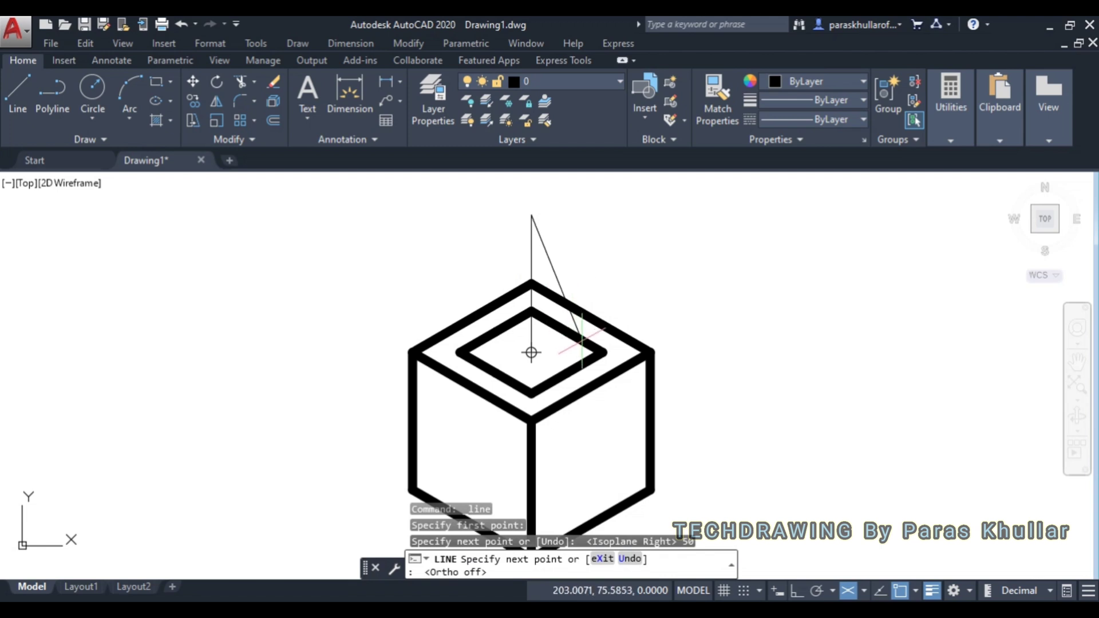
click(603, 353)
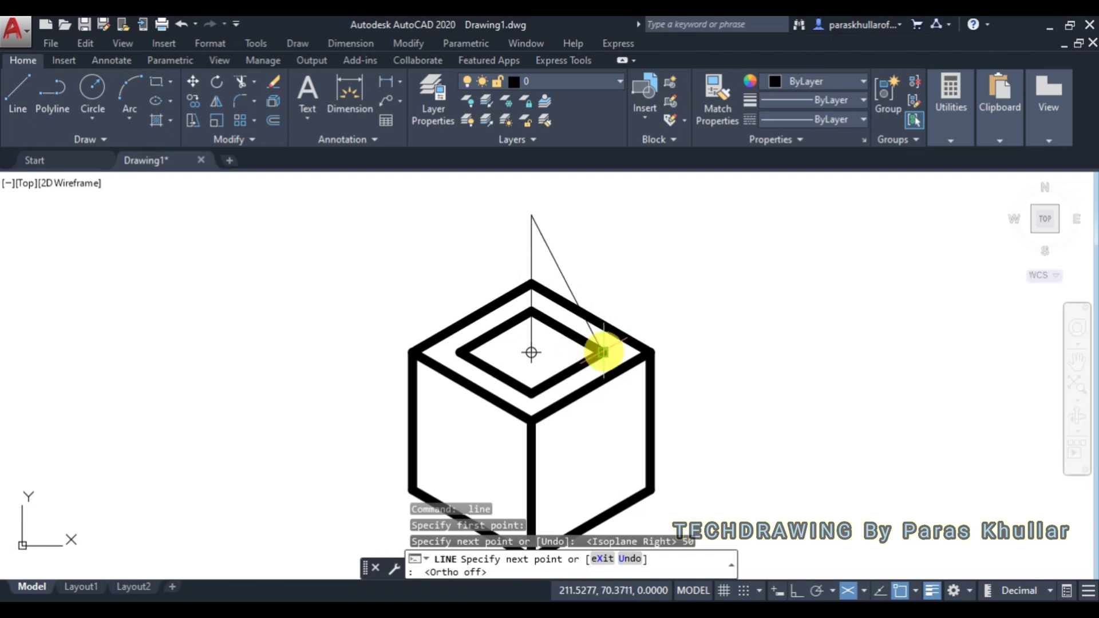
right_click(711, 268)
click(735, 280)
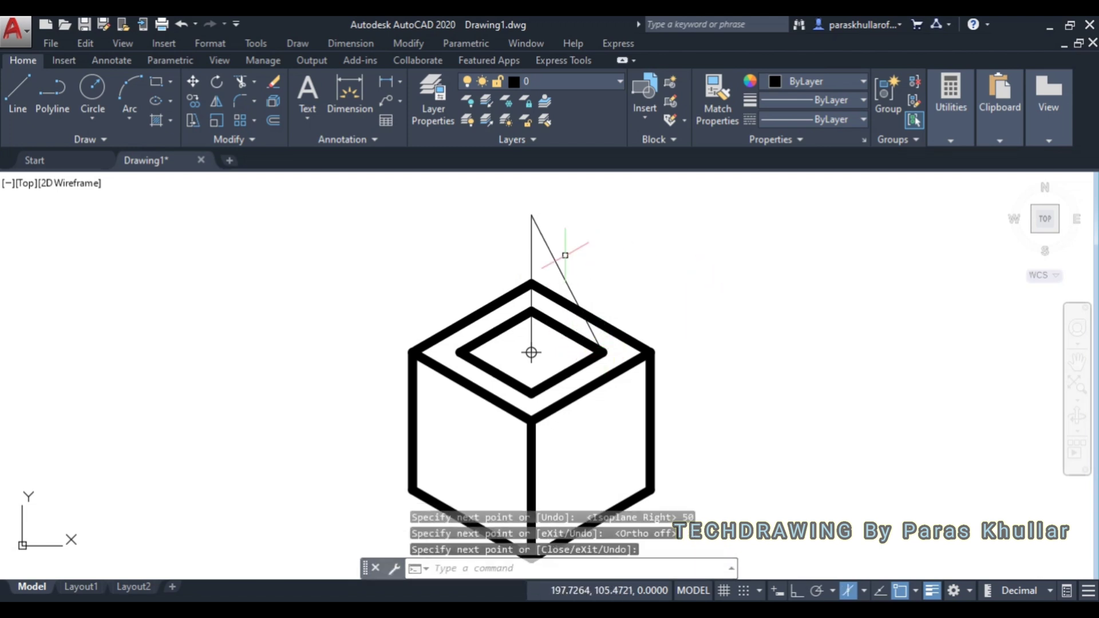
click(530, 248)
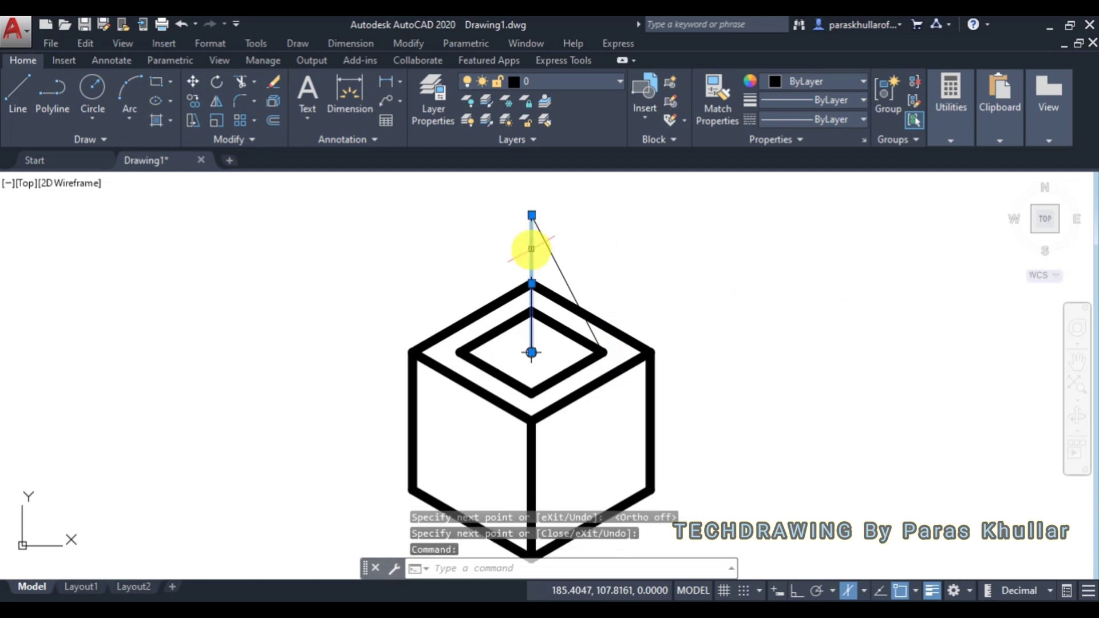
key(Delete)
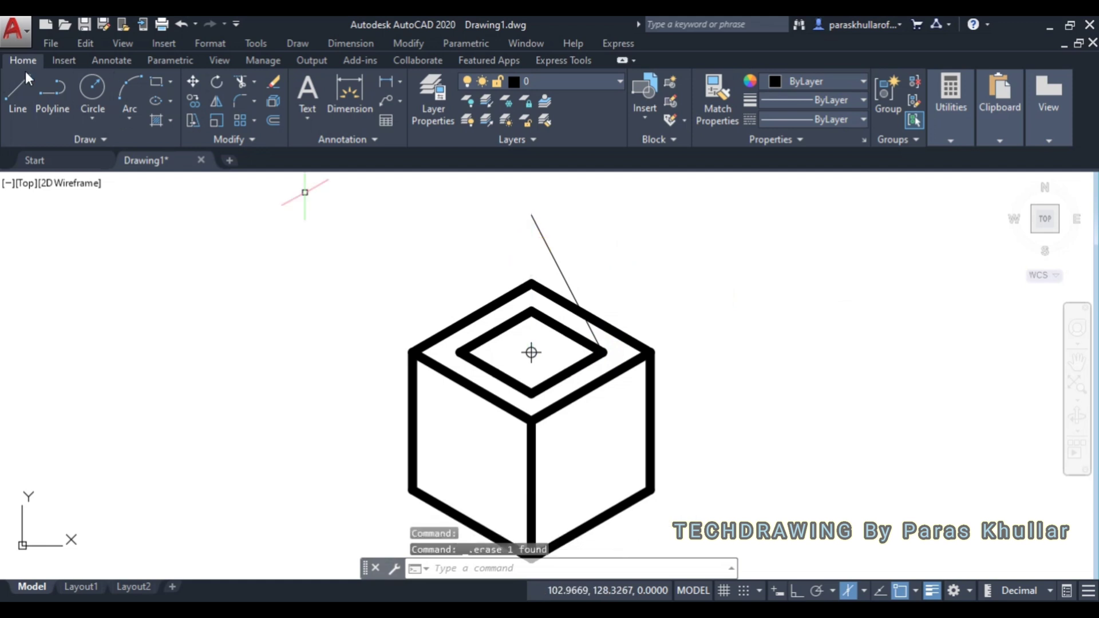
Draw the pyramid's left and front edges by connecting the inner square's left corner, the apex and the square's front corner.
click(16, 99)
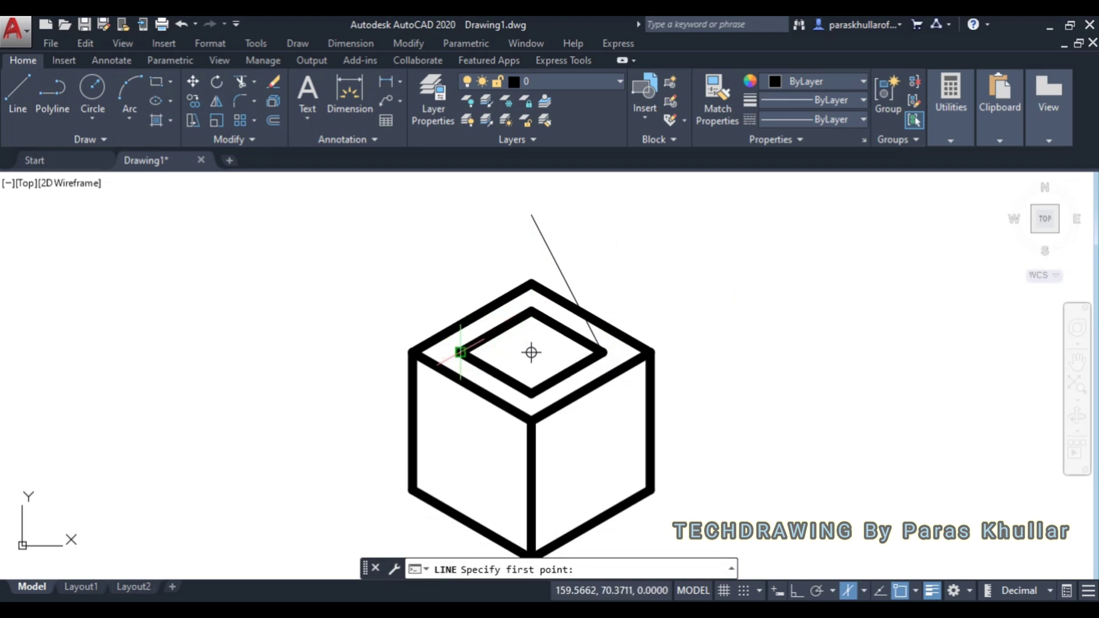
click(461, 353)
click(531, 216)
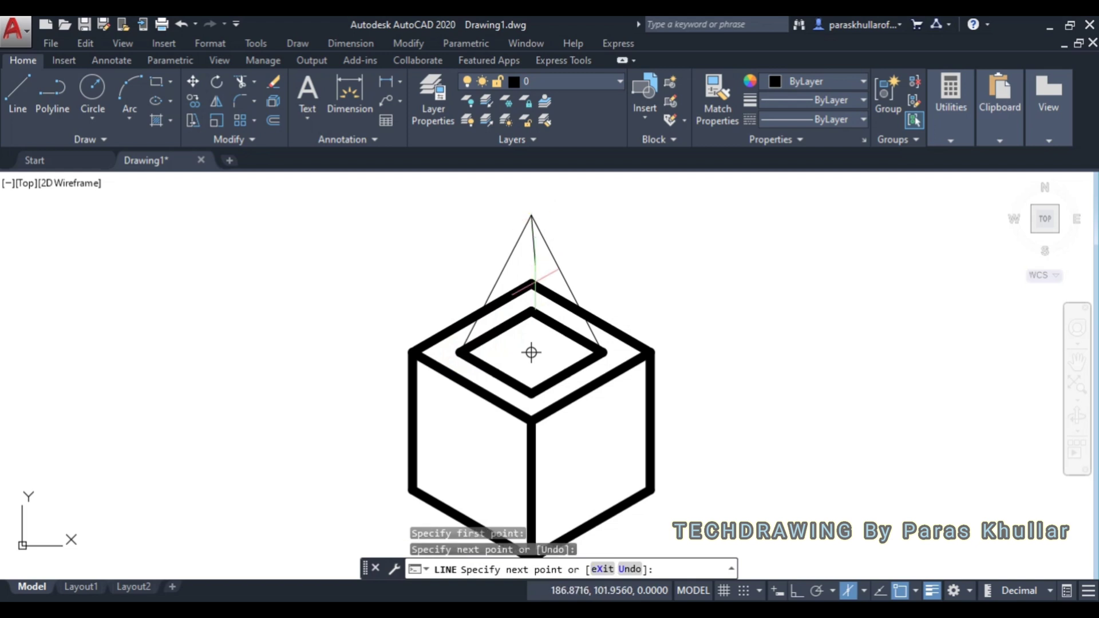
click(531, 394)
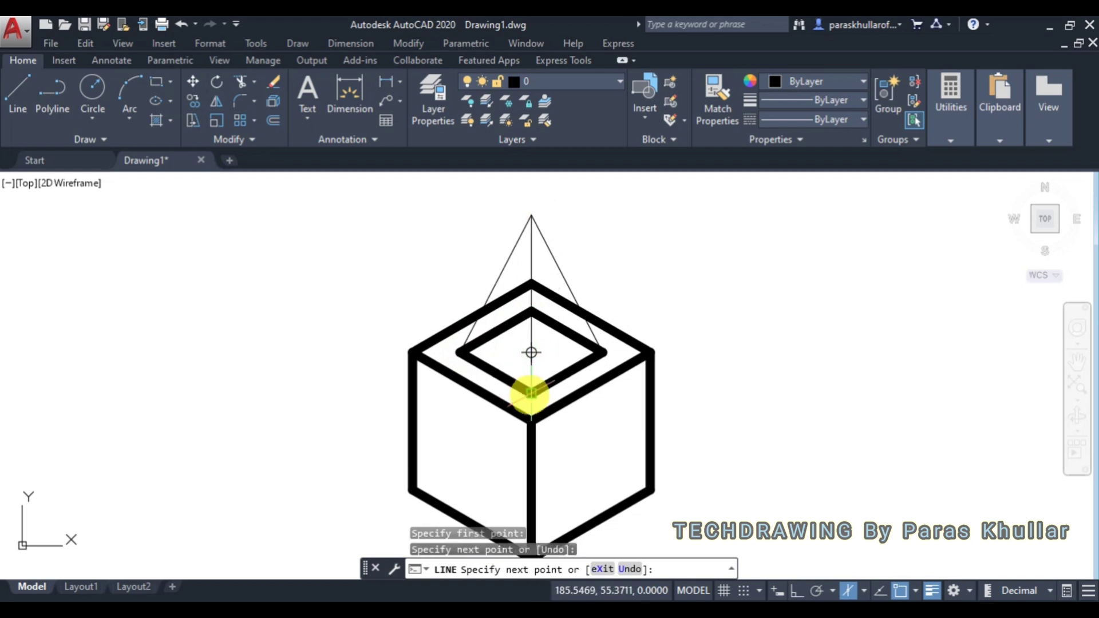
key(Escape)
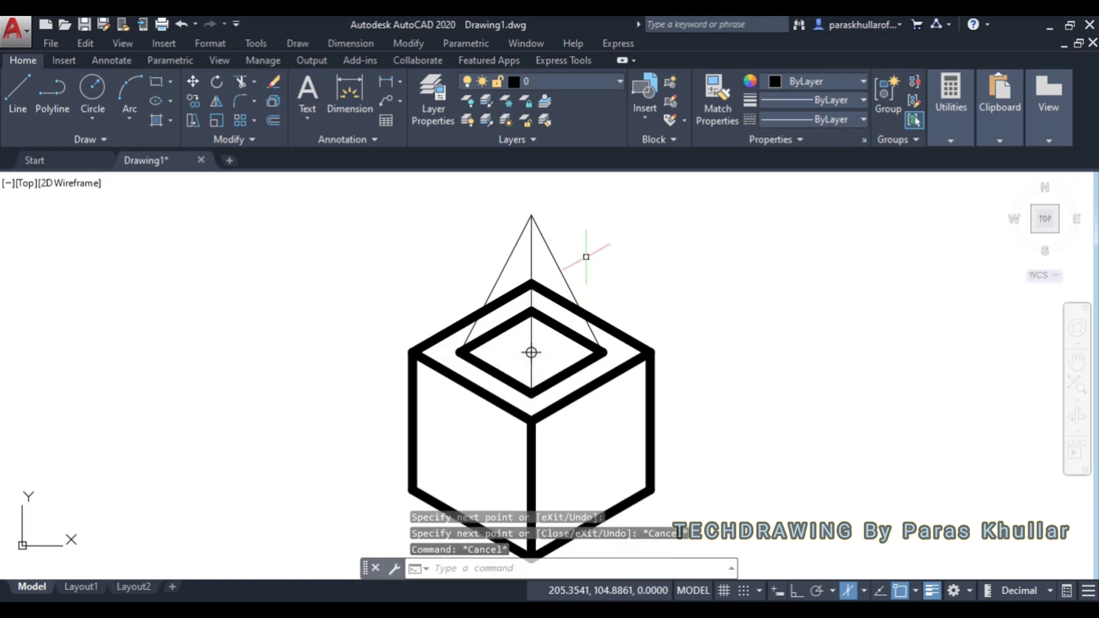
Set the lineweight of the three pyramid edges meeting at the apex to 1.00 mm.
click(594, 235)
click(497, 222)
click(783, 103)
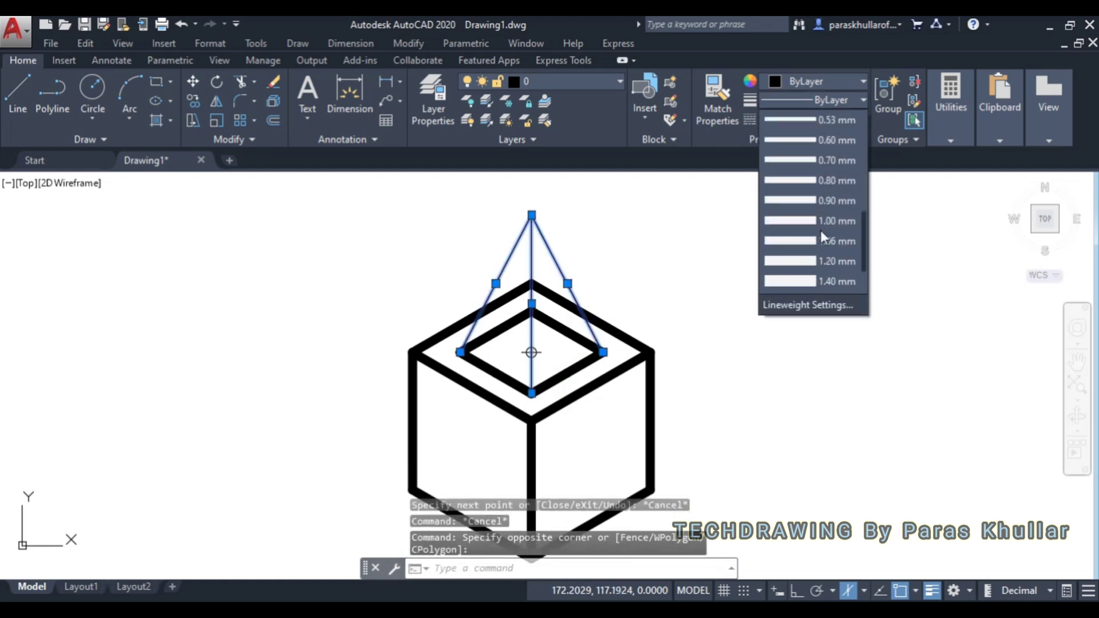
click(820, 227)
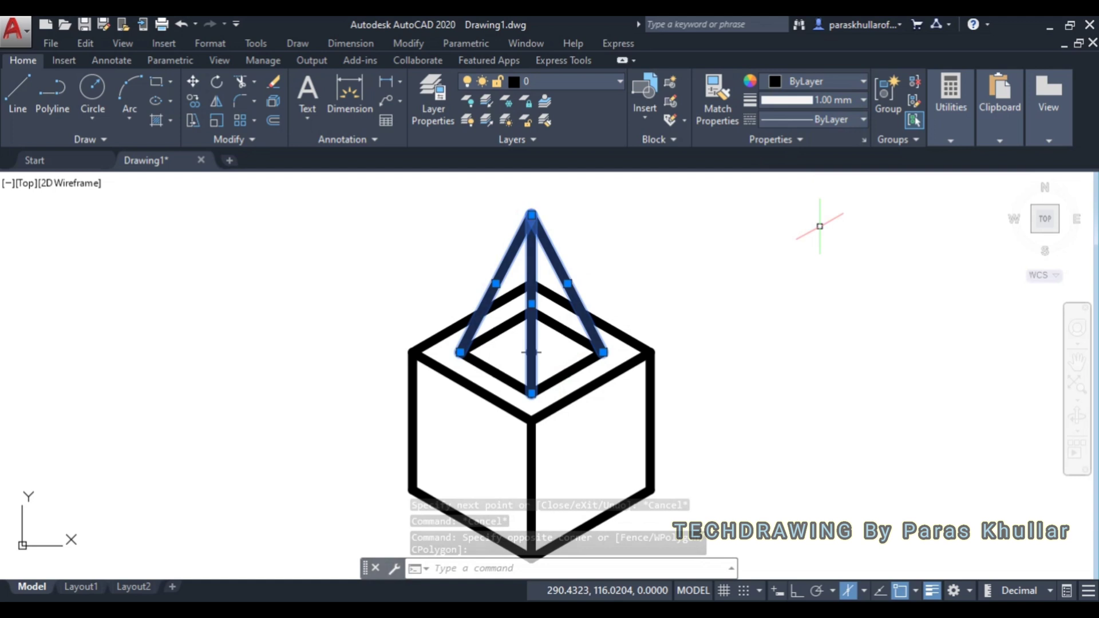
key(Escape)
key(Escape)
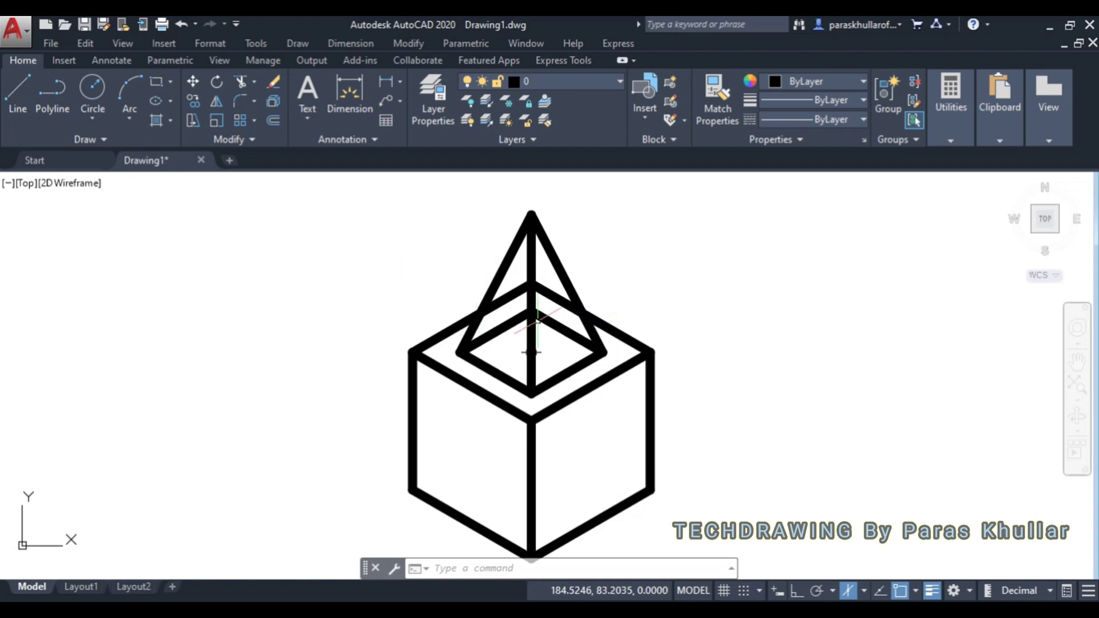
Erase the segments forming the inner square's two back edges hidden behind the pyramid.
click(576, 342)
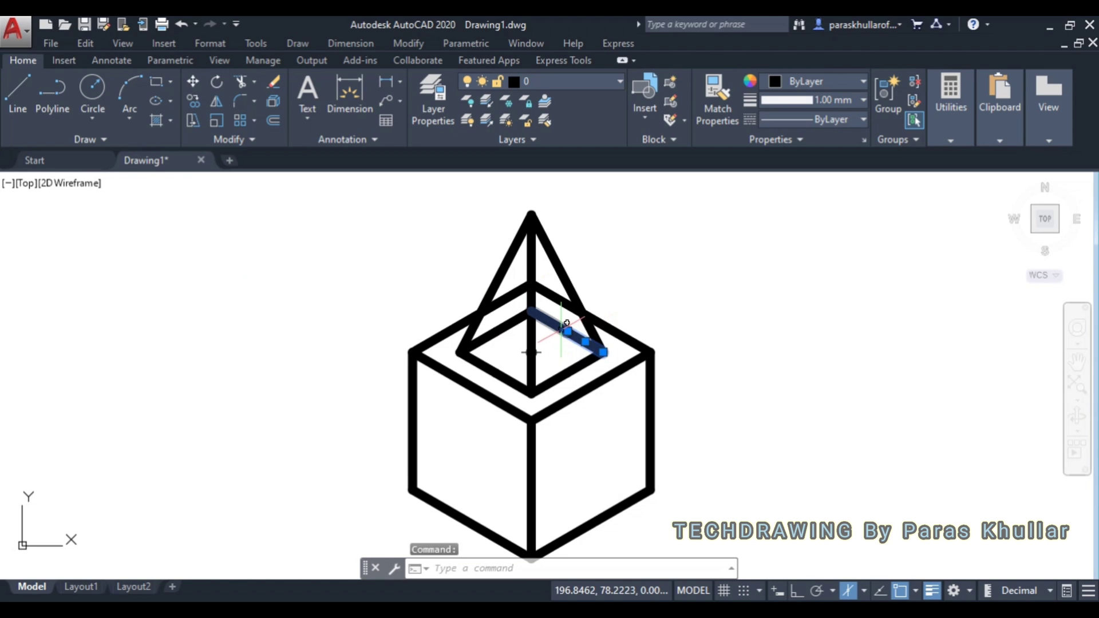
click(512, 322)
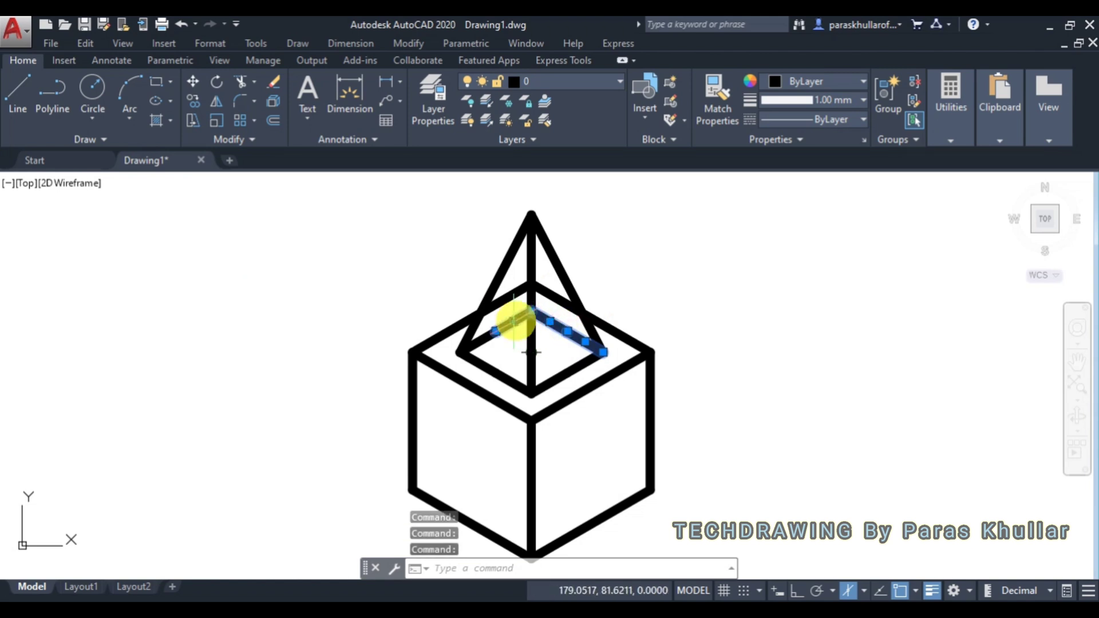
click(476, 344)
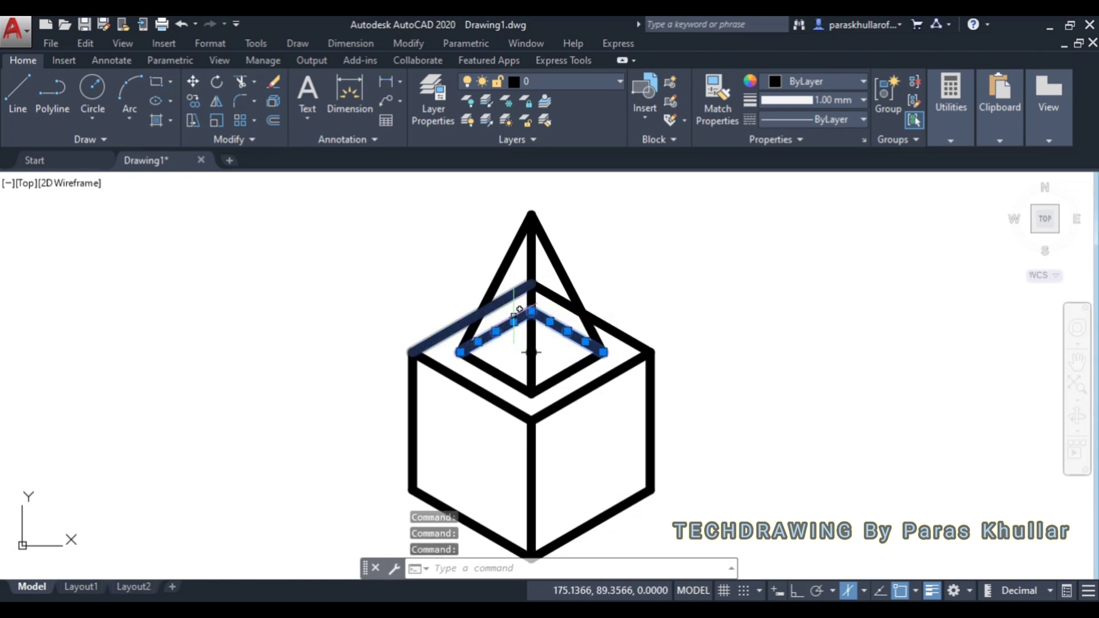
key(Delete)
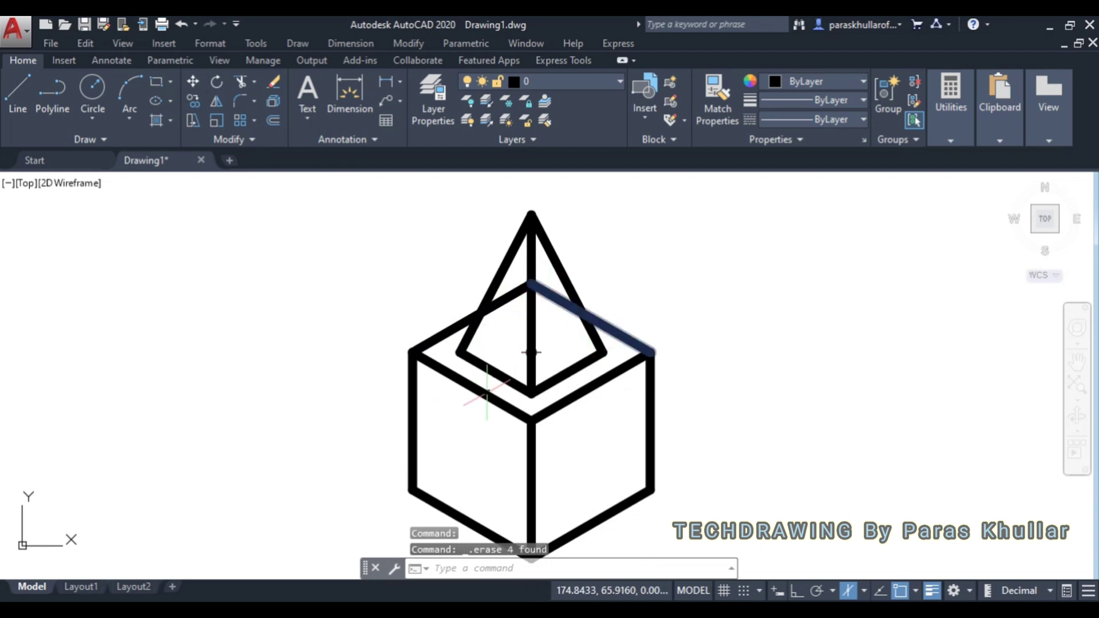
Trim away the portions of the cube's two back top edges that lie behind the pyramid.
text(tr)
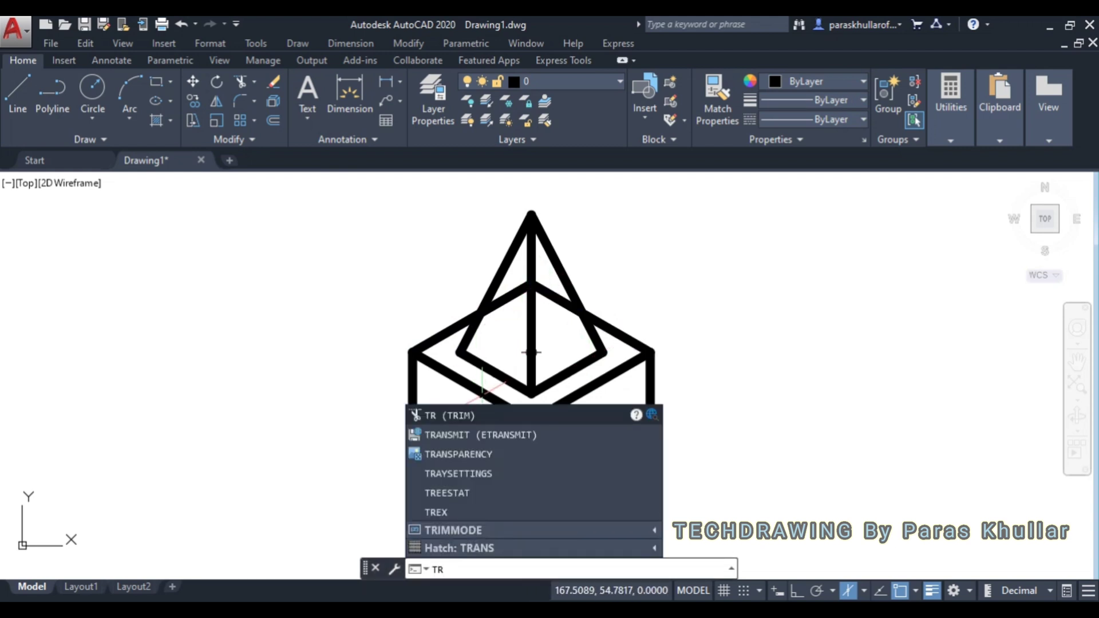
key(Return)
key(Return)
click(491, 386)
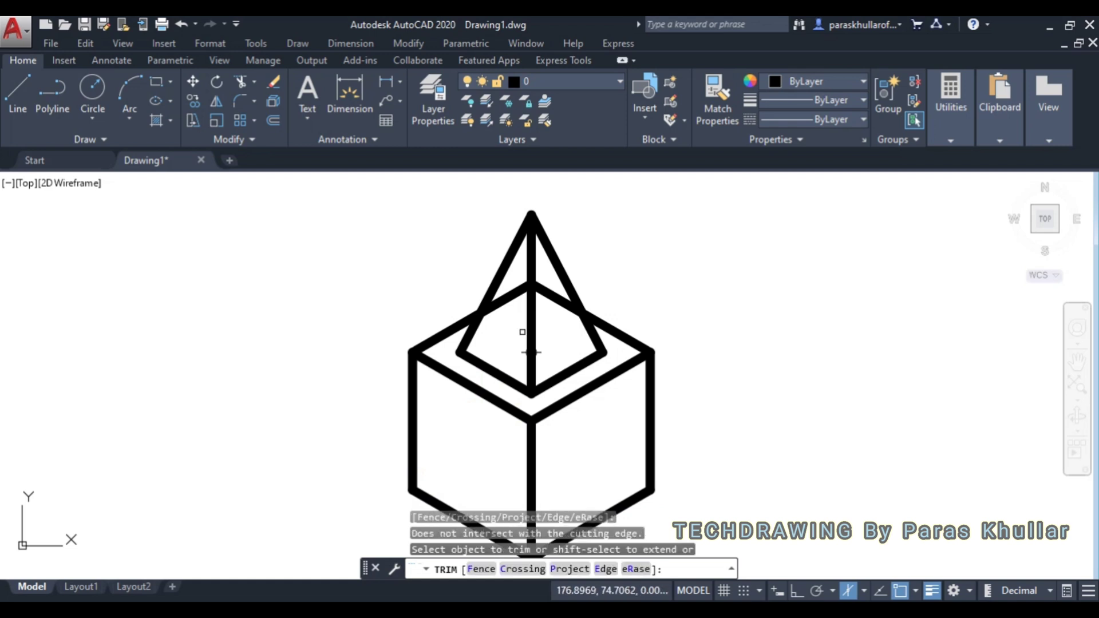
click(550, 297)
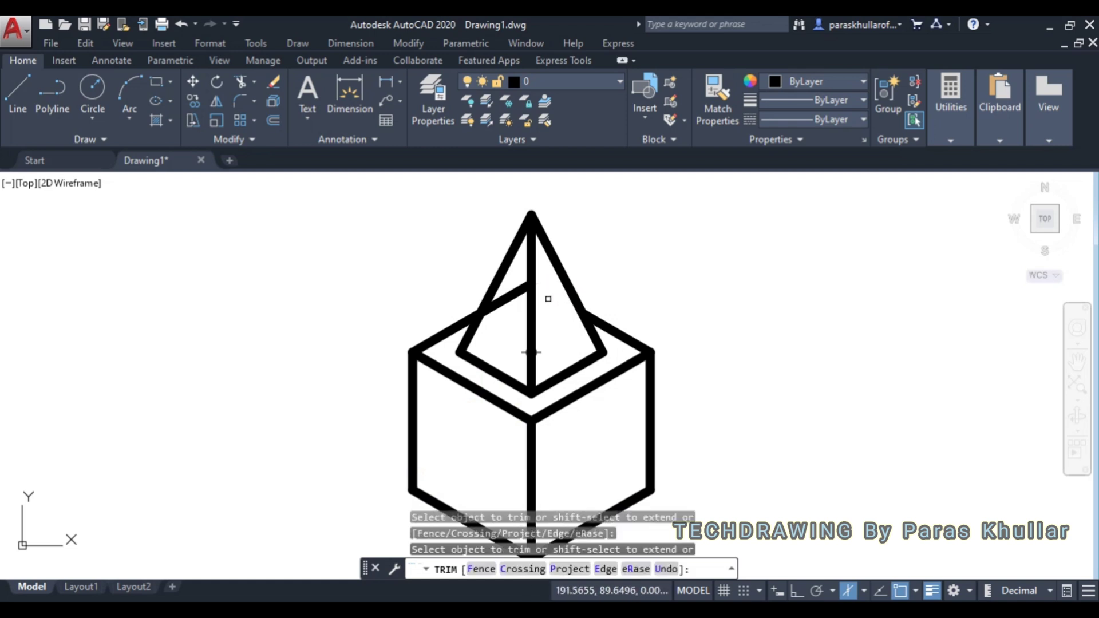
click(505, 298)
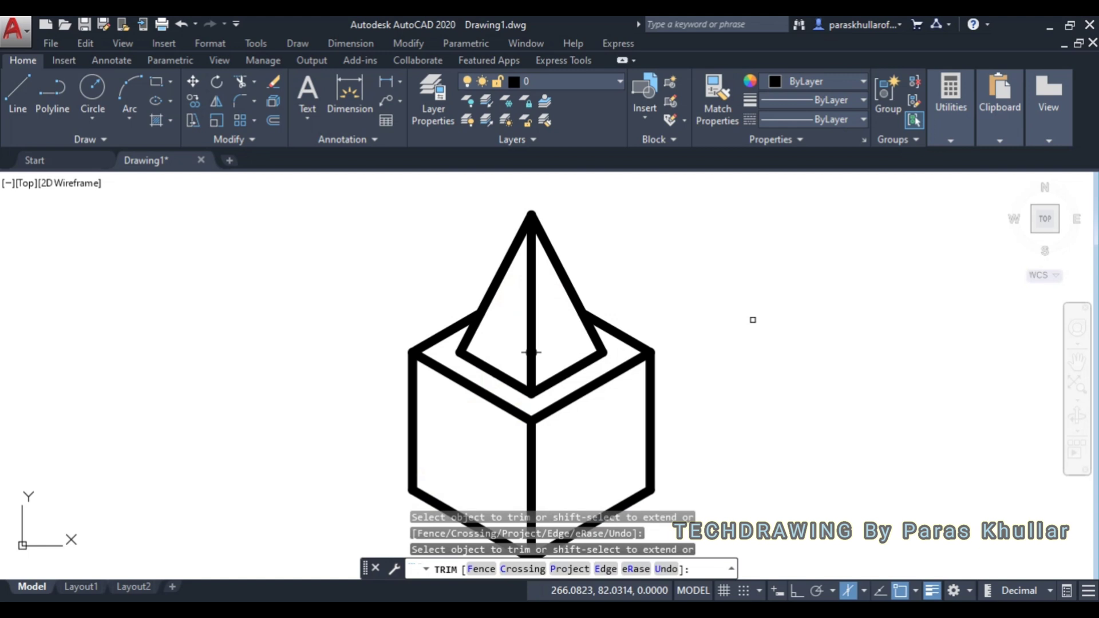
key(Escape)
Add a linear dimension for the cube's right vertical edge, placed just outside the edge.
scroll(752, 320, up, 1)
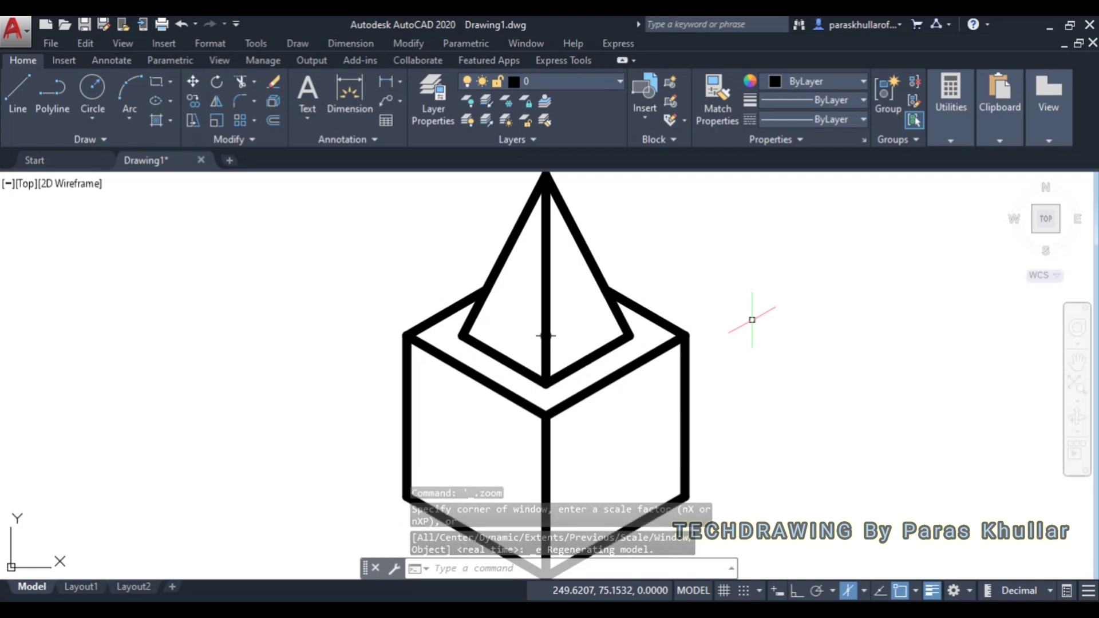
scroll(728, 331, down, 1)
middle_drag(743, 347, 652, 360)
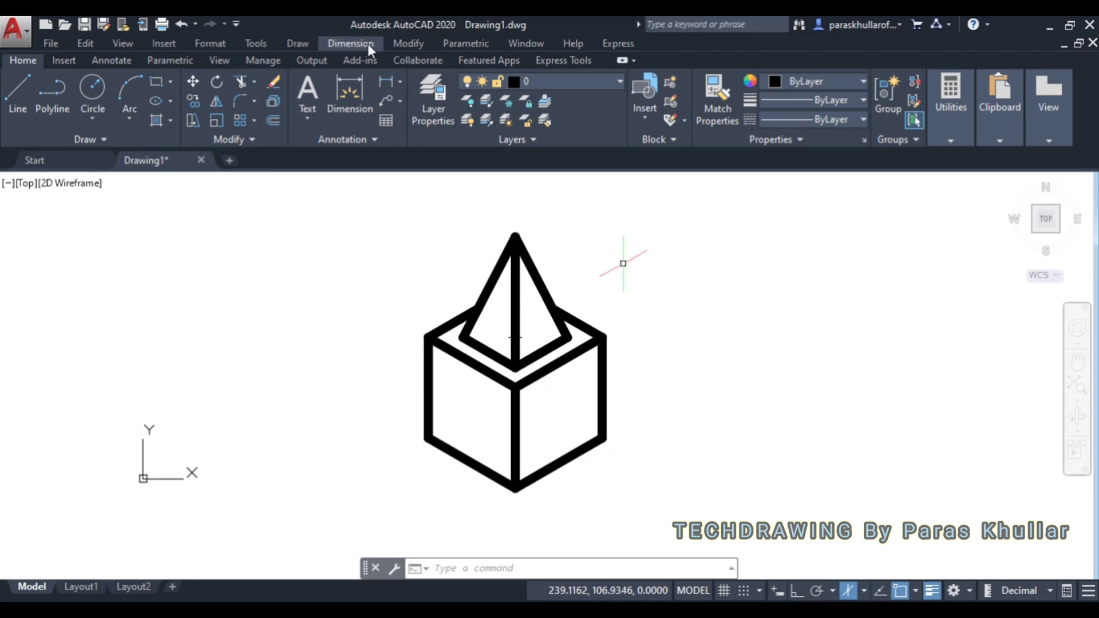
click(350, 44)
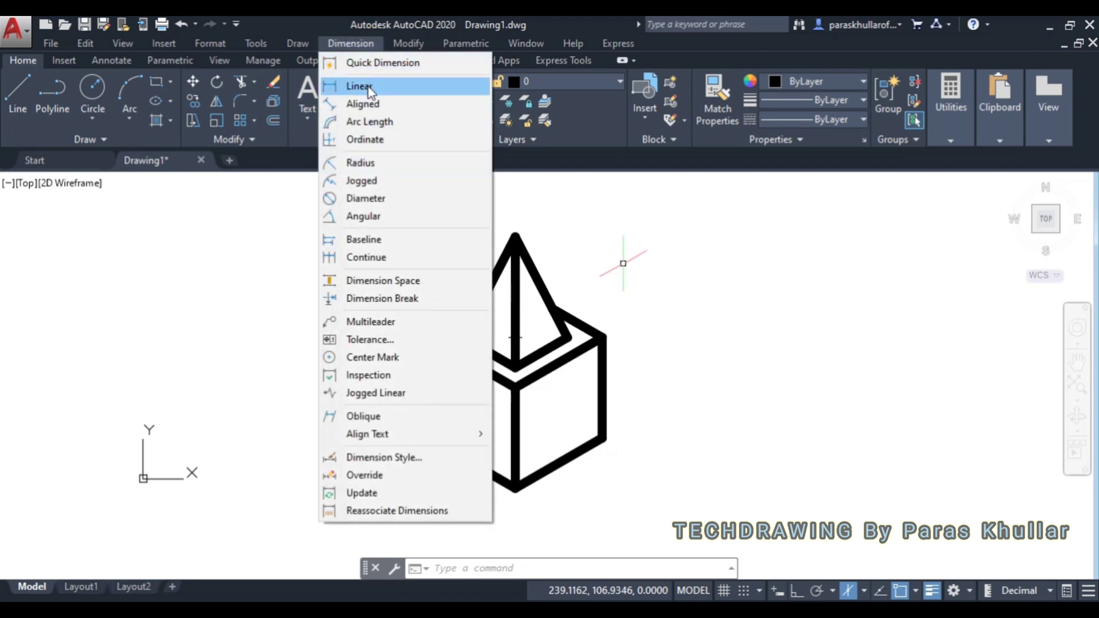
click(359, 86)
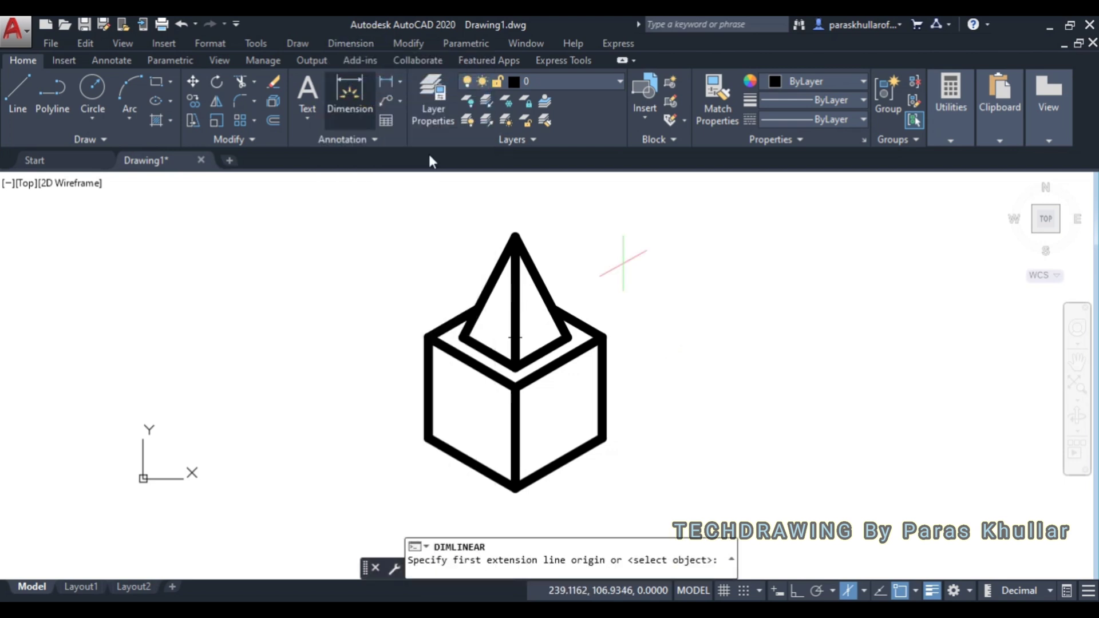
click(602, 337)
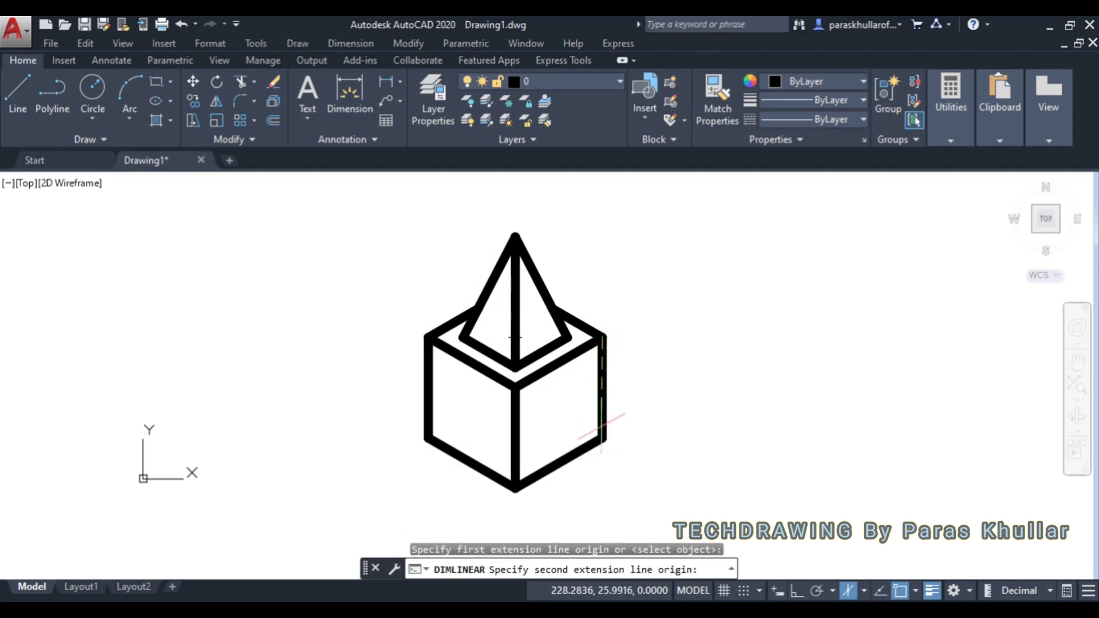
click(602, 438)
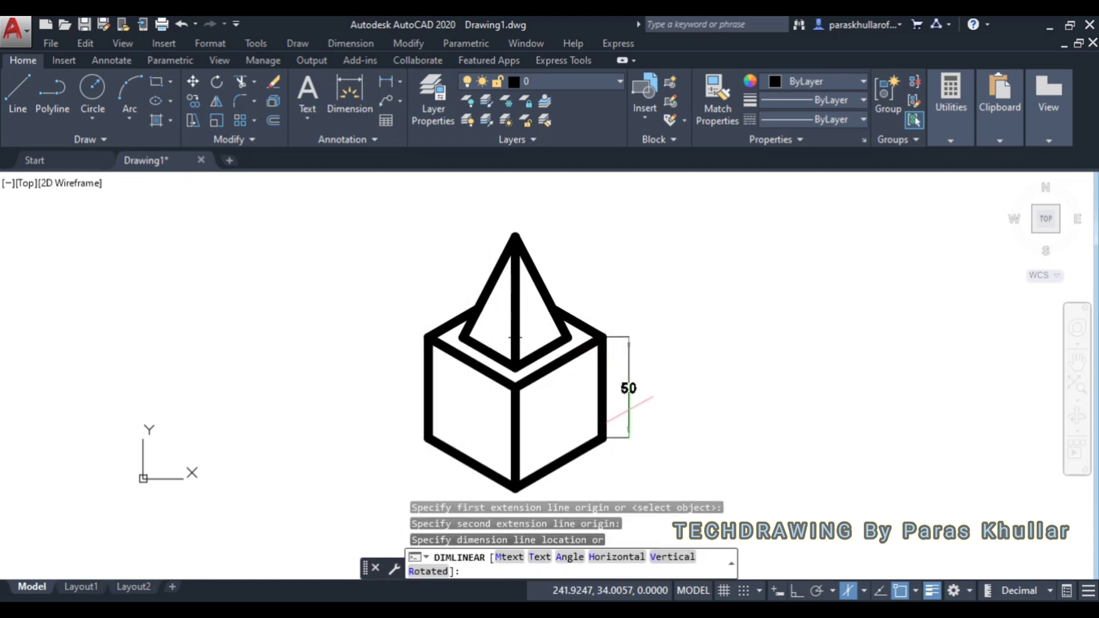
click(631, 404)
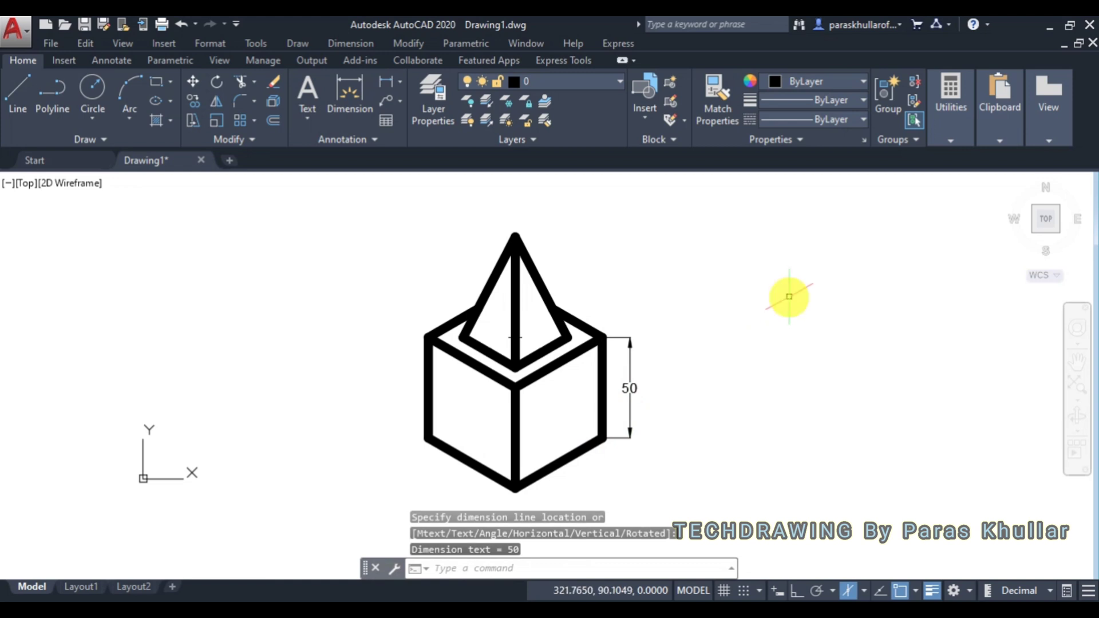
Add a vertical linear dimension for the pyramid's height, from the apex to the base centre, placed in line with the cube's right corner.
right_click(791, 299)
click(828, 308)
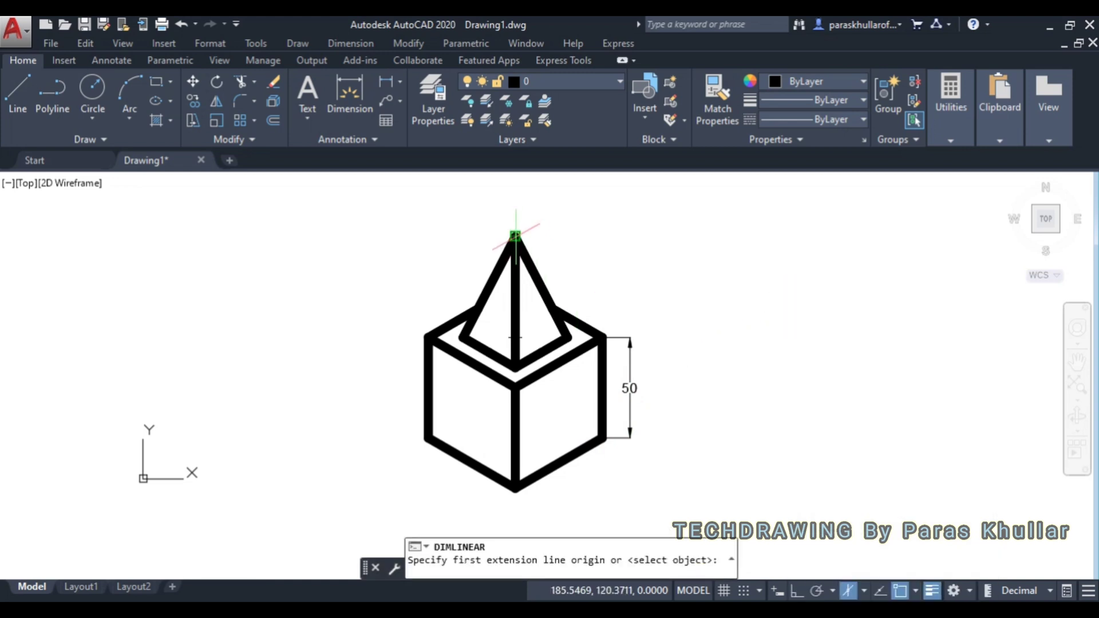
click(515, 236)
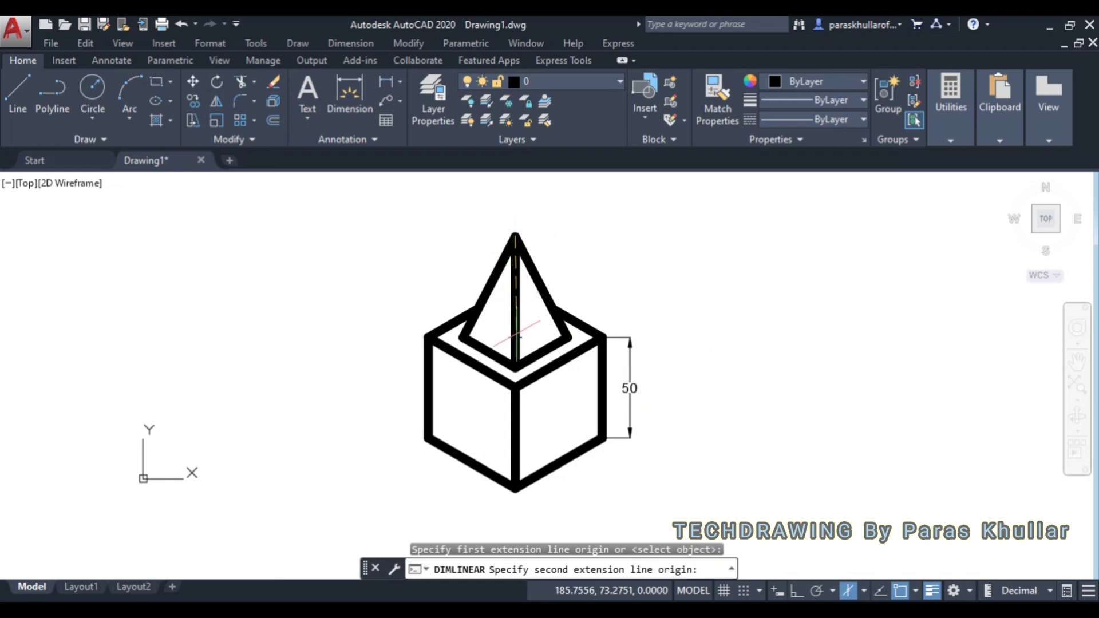
click(516, 340)
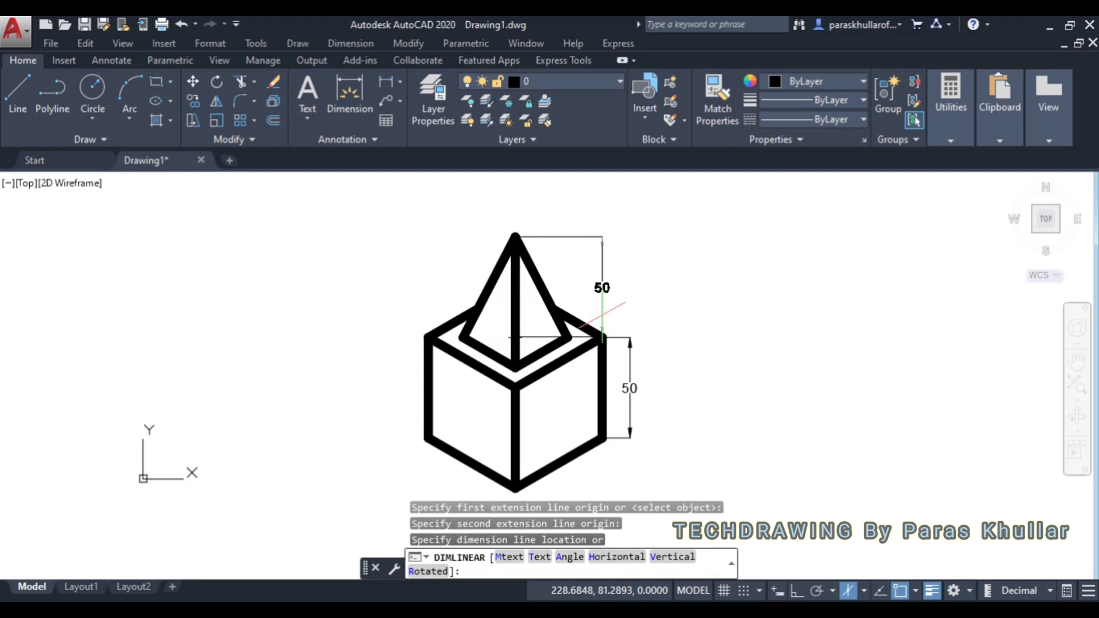
click(601, 331)
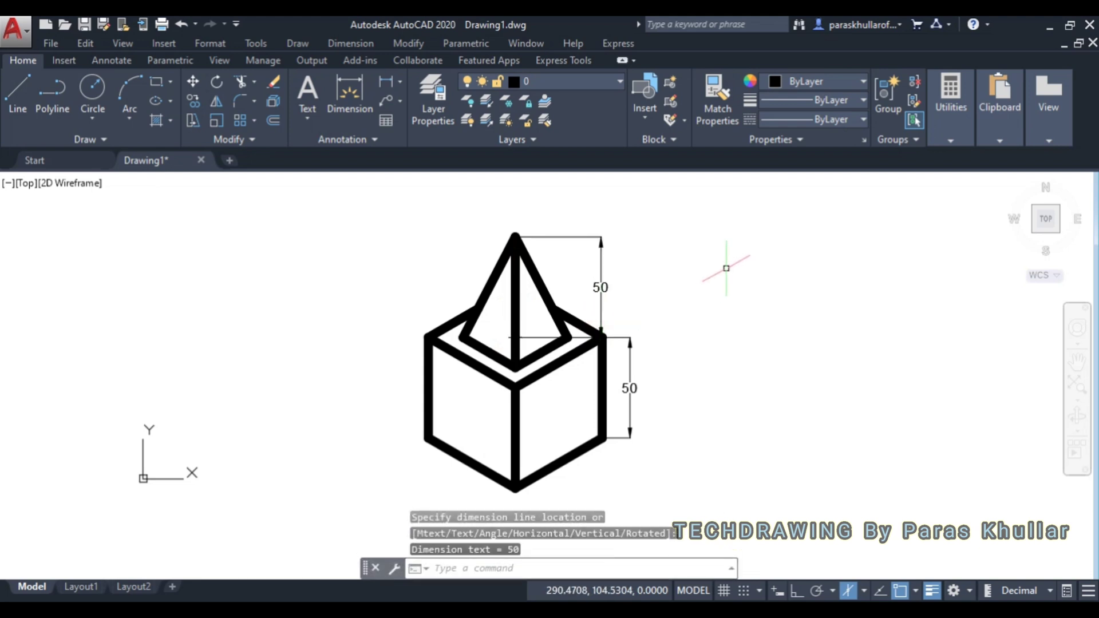
Add an aligned dimension for the pyramid base's front-left edge, placed just below it over the cube's left face.
click(400, 82)
click(428, 139)
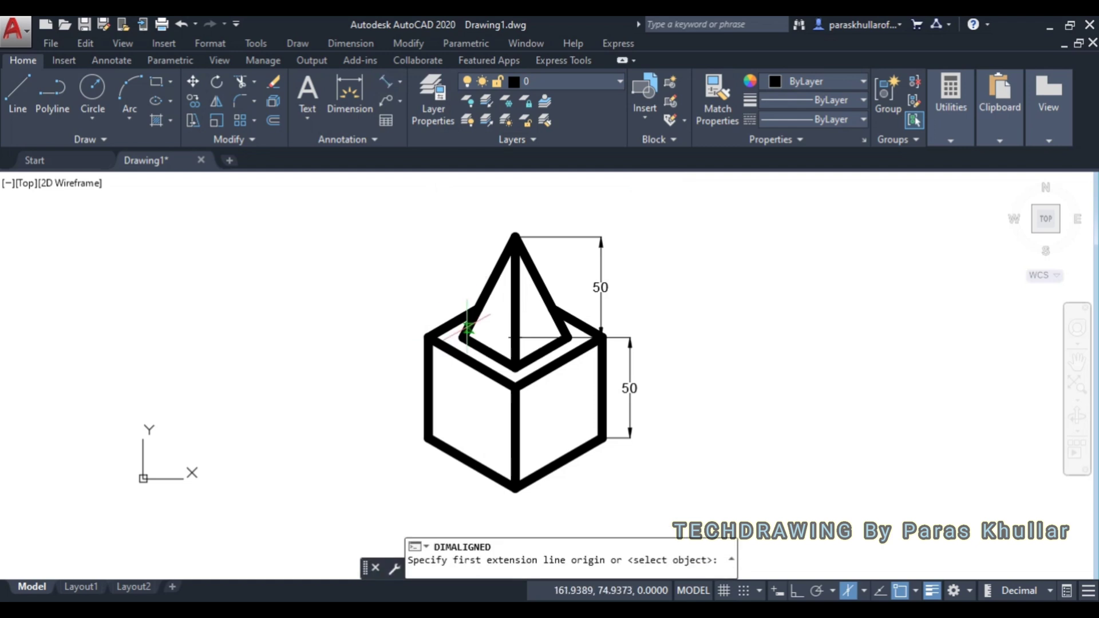
click(465, 338)
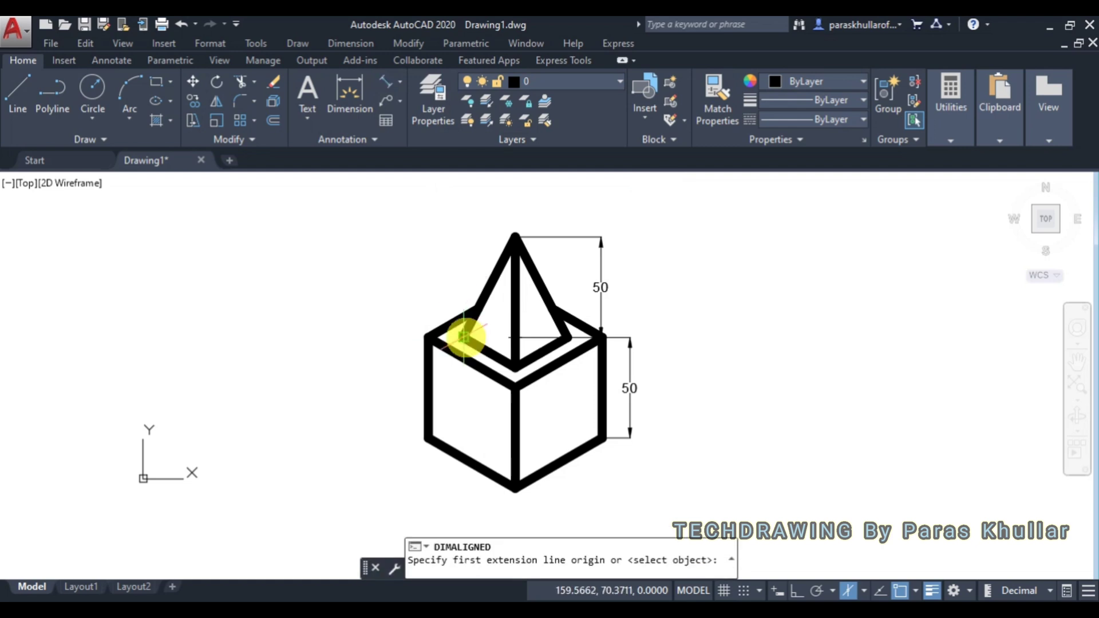
click(516, 367)
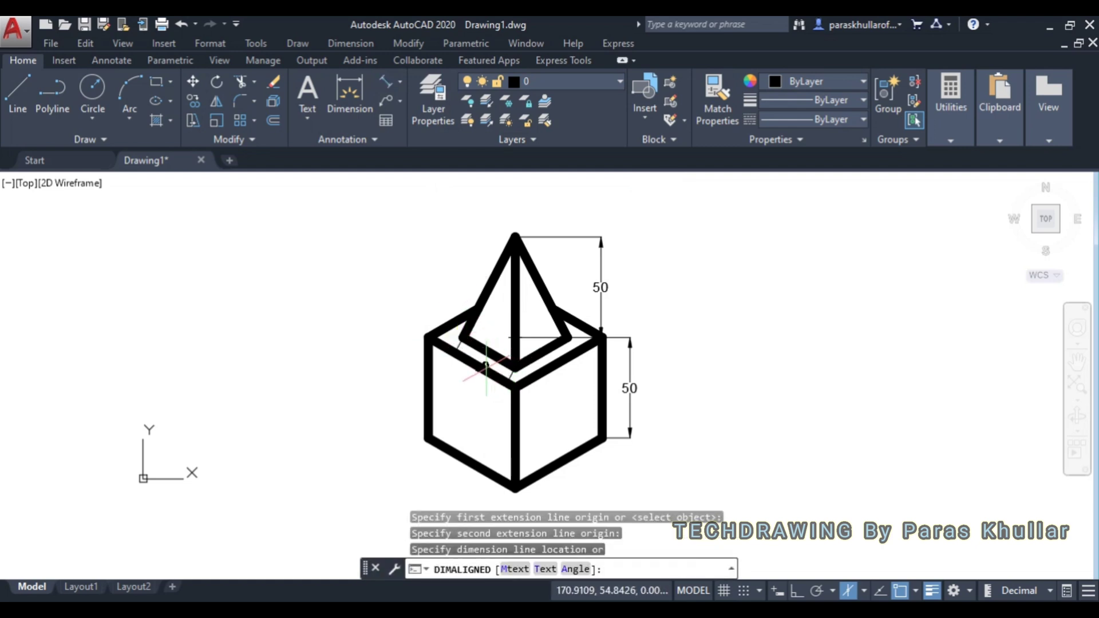
click(468, 378)
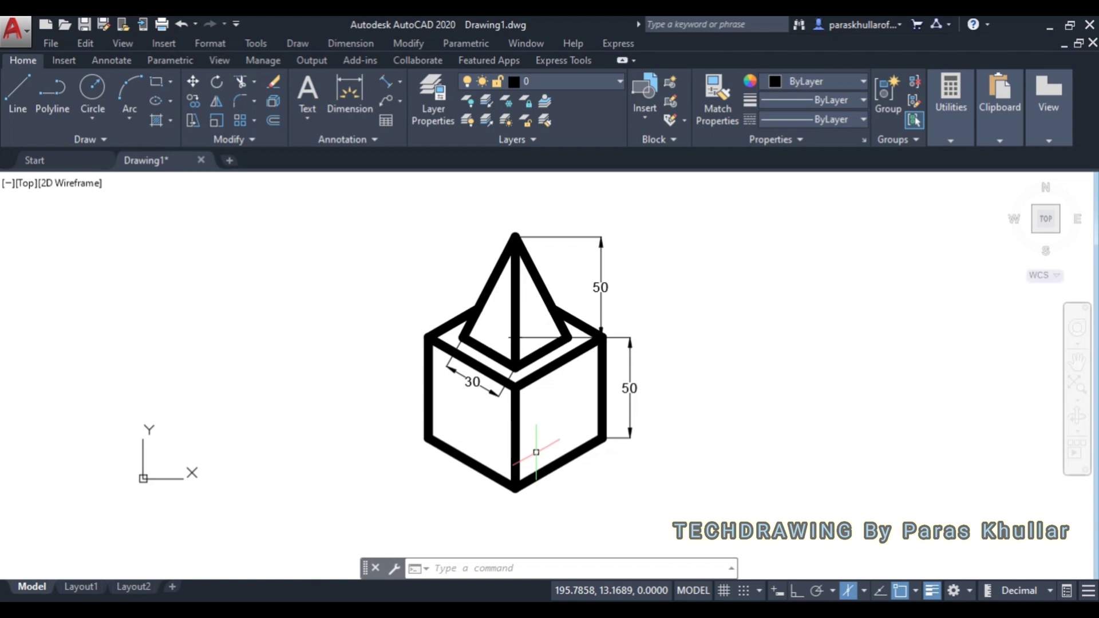
Start a DIM command for working on the drawing's dimensions.
click(360, 42)
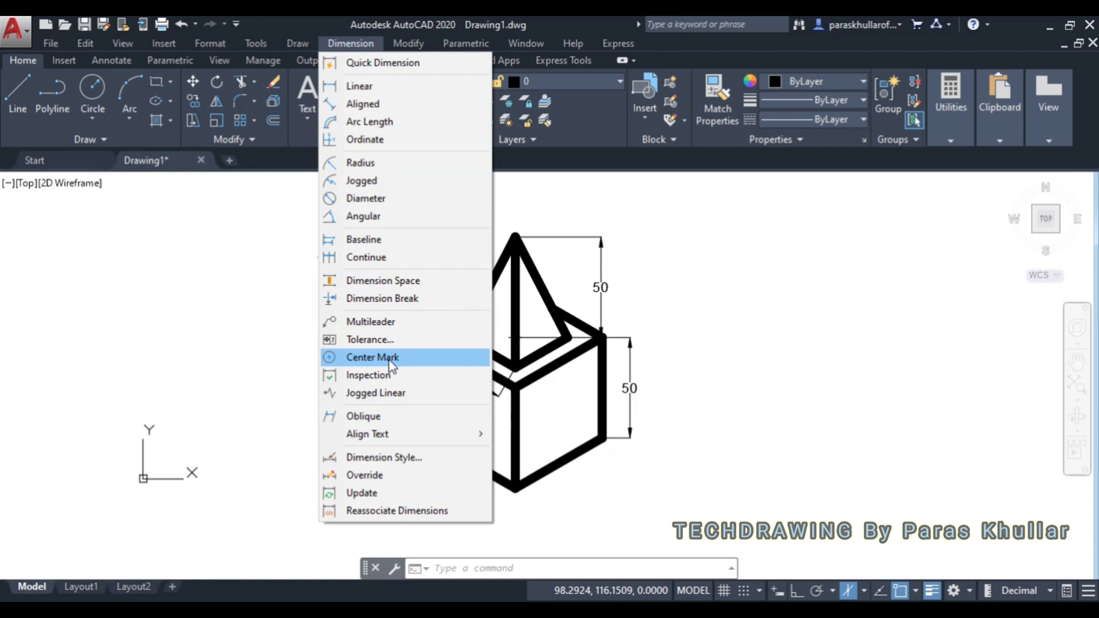
click(550, 22)
click(490, 573)
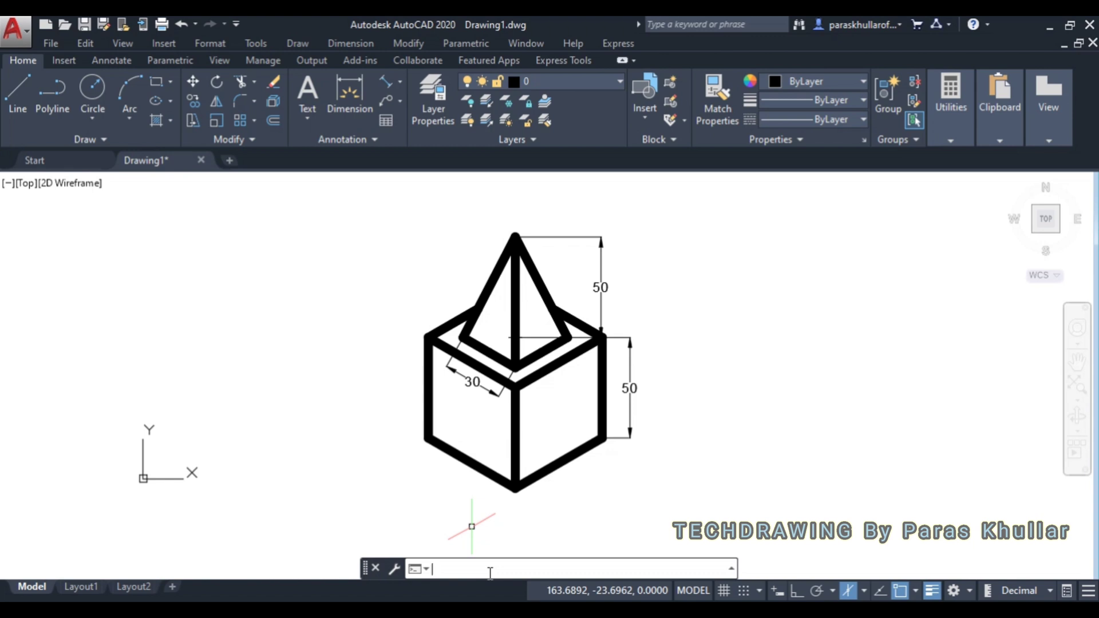
text(DIM)
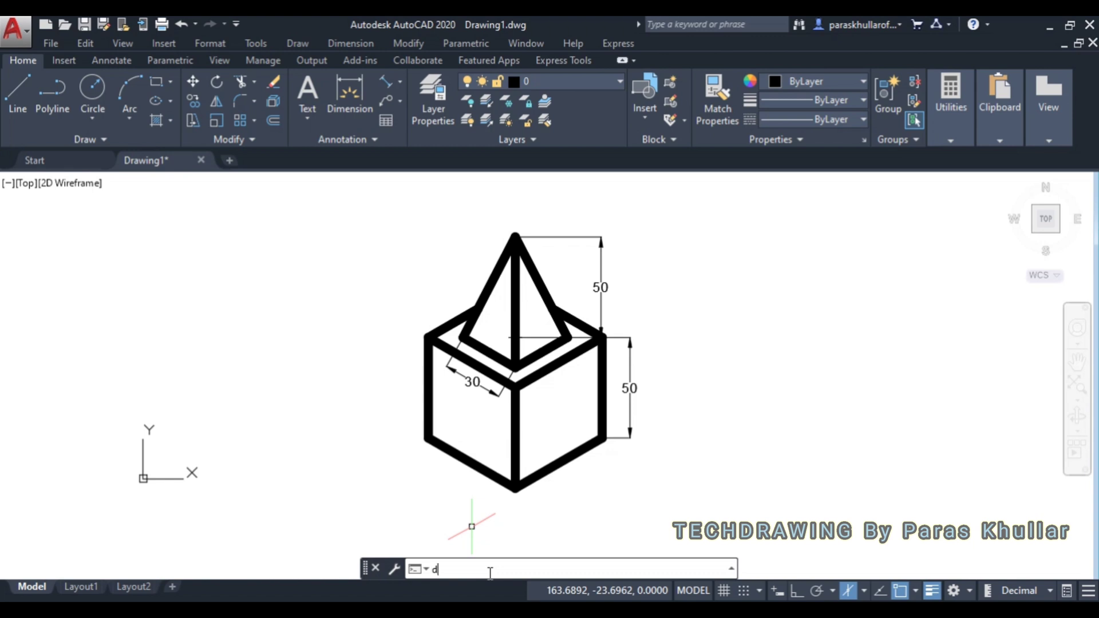